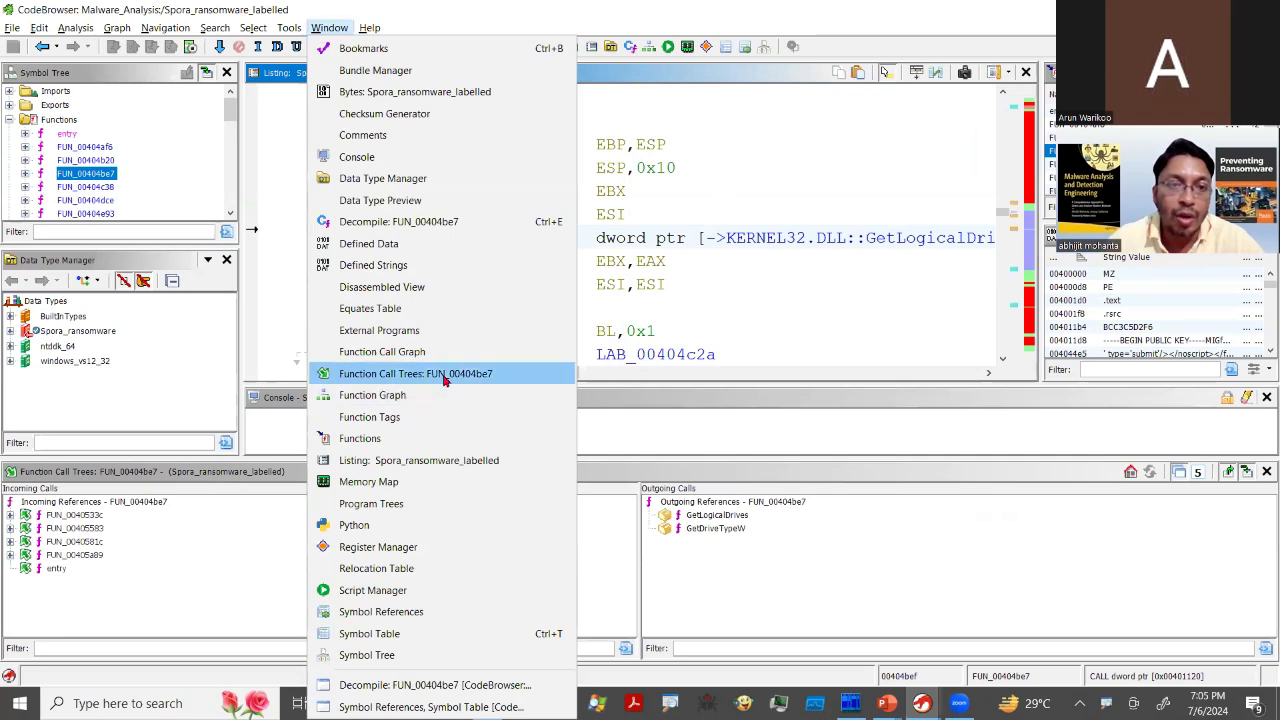
# - Bring up the function call trees for FUN_00404be7 and expand the incoming caller FUN_0040533c
pyautogui.click(440, 374)
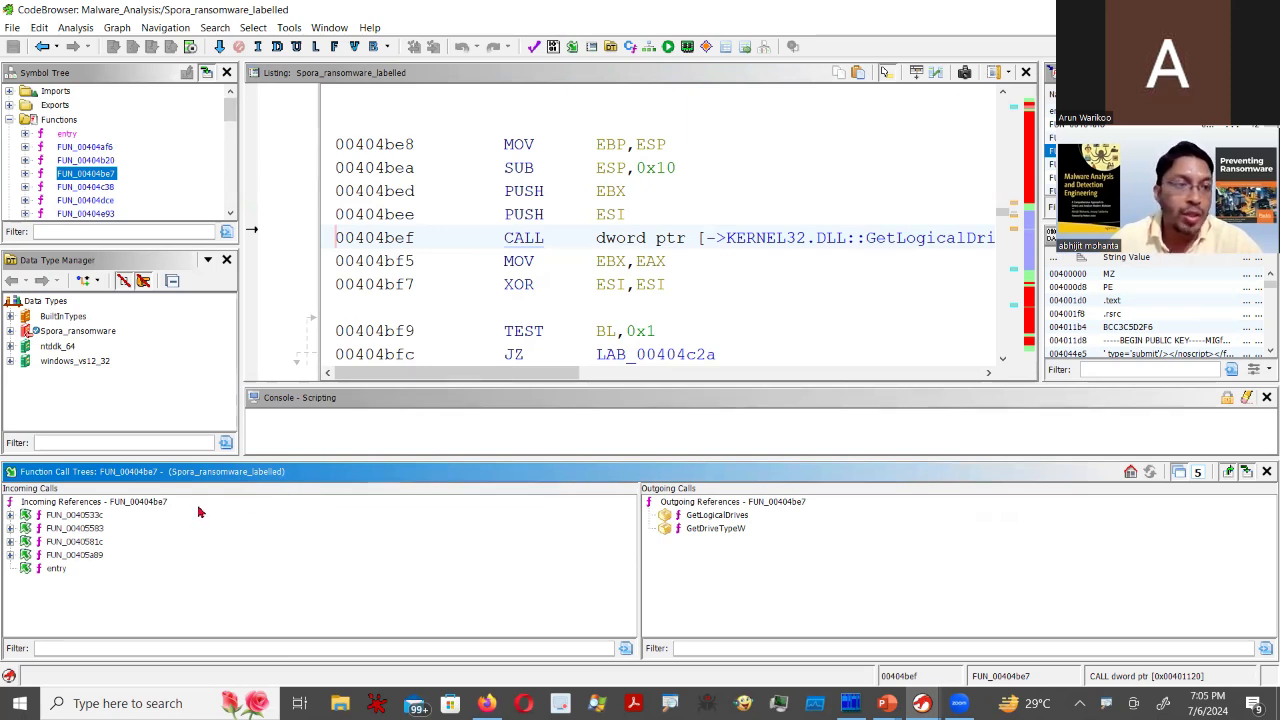
pyautogui.click(10, 516)
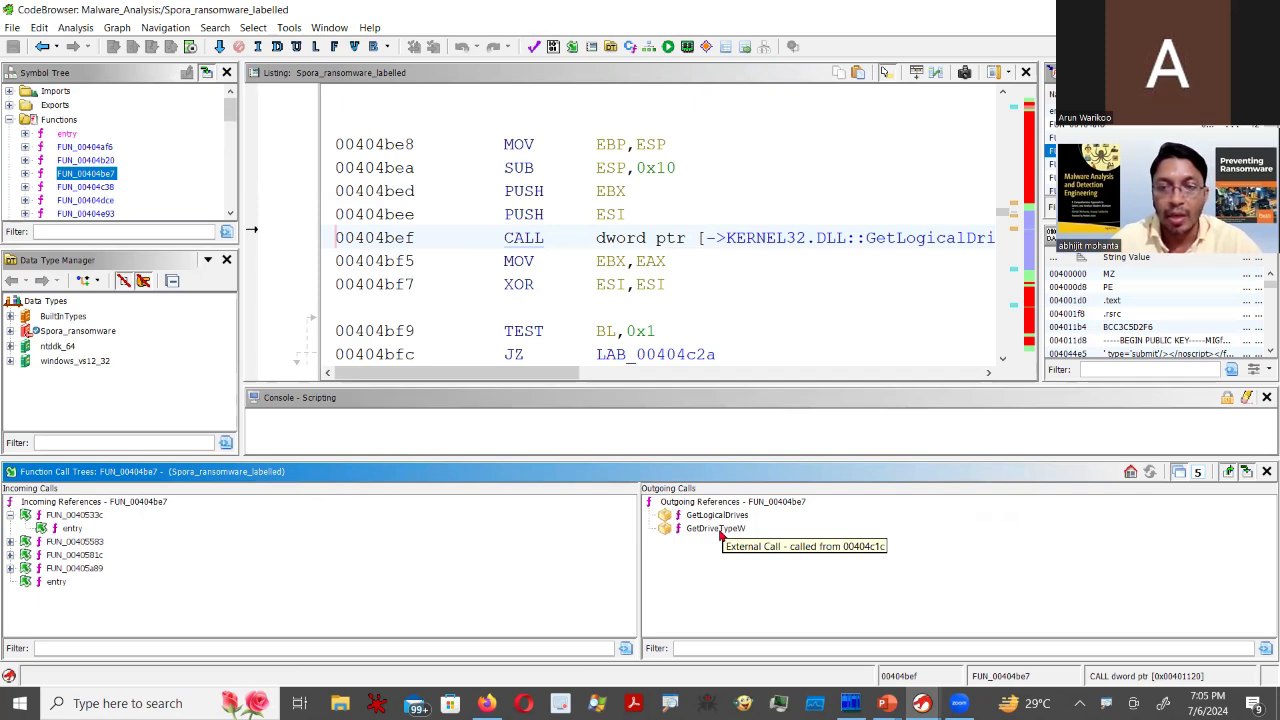
pyautogui.hotkey('alt', 'Tab')
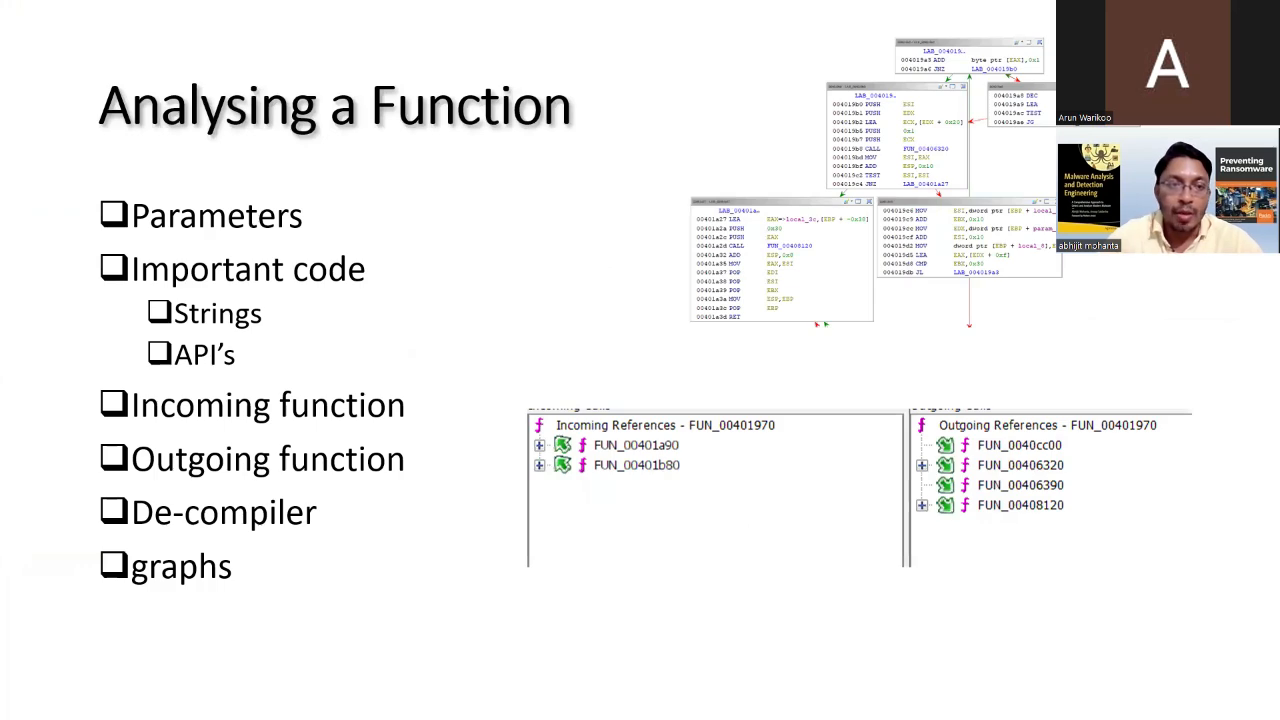
pyautogui.hotkey('alt', 'Tab')
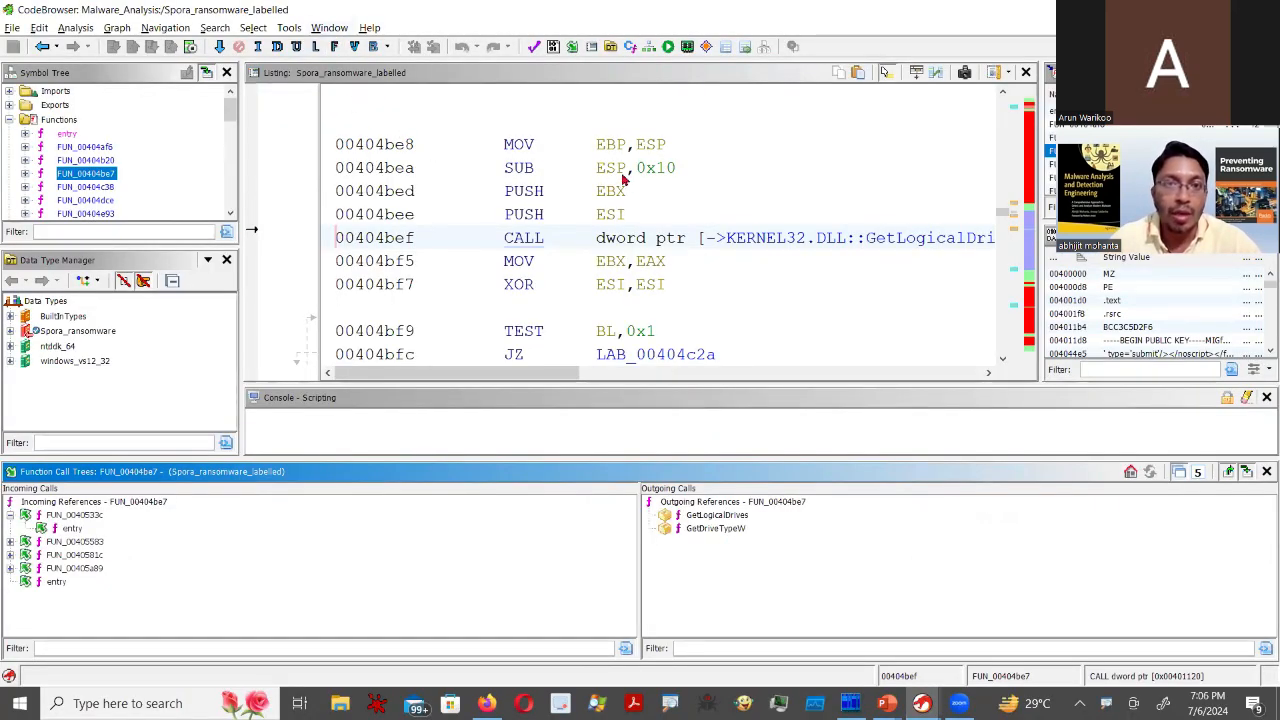
# - View the decompiled code of FUN_00404be7 in the decompiler, then close that window
pyautogui.scroll(5, 624, 192)
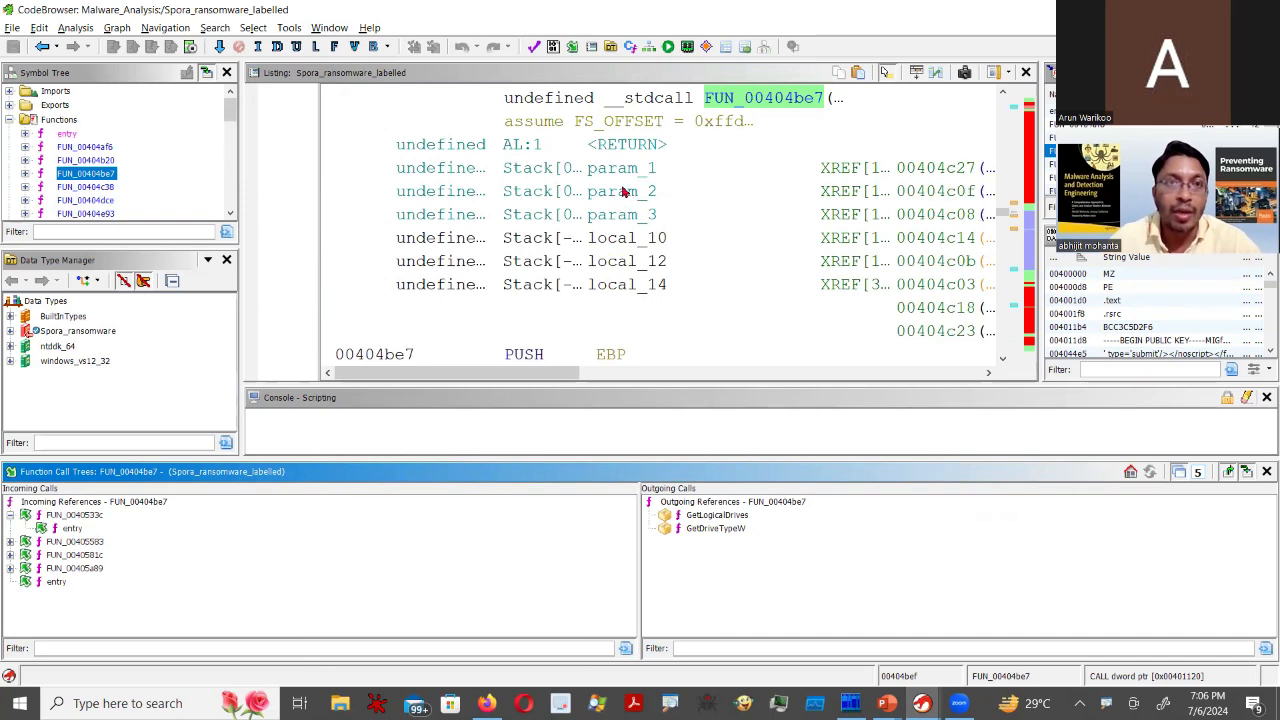
pyautogui.click(330, 28)
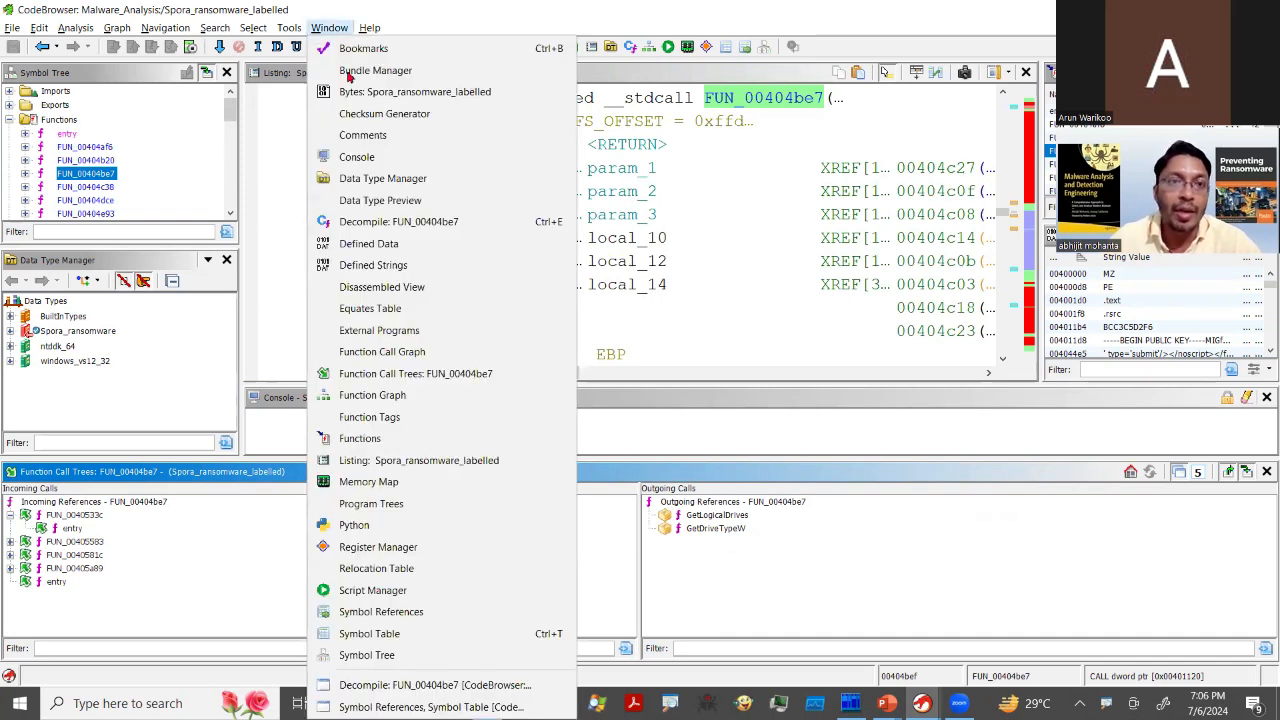
pyautogui.click(435, 224)
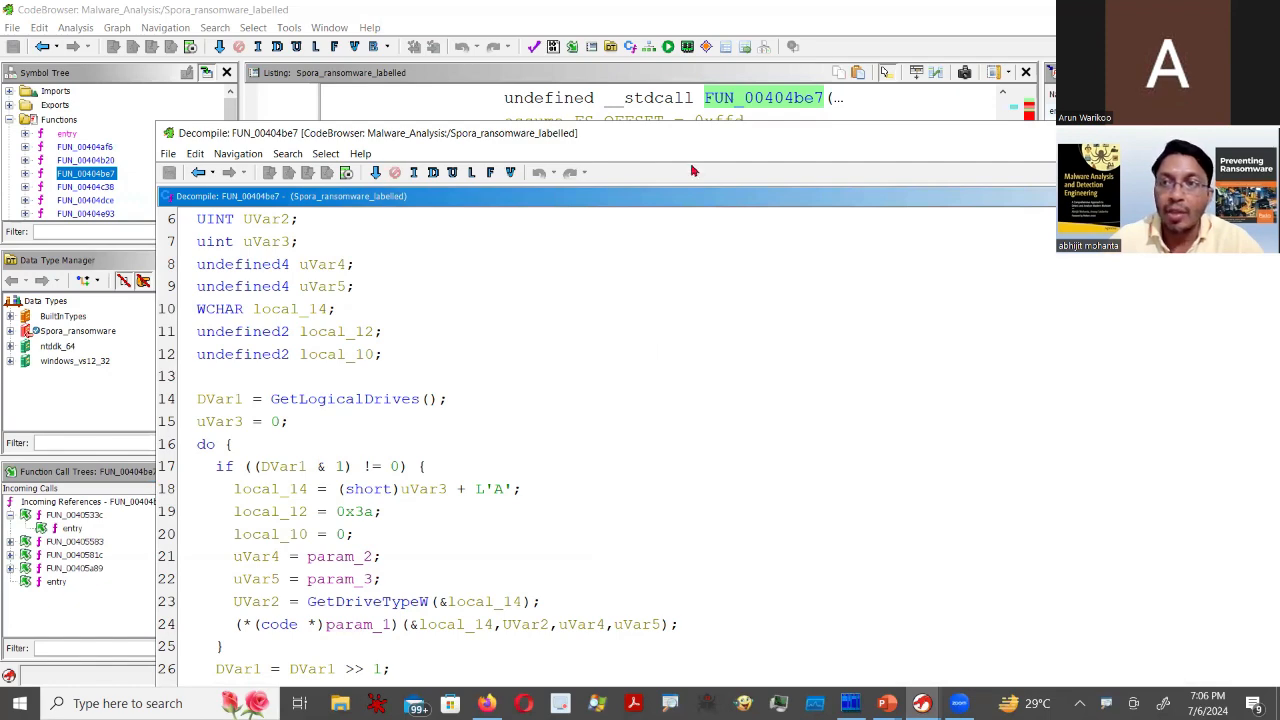
pyautogui.moveTo(690, 134); pyautogui.dragTo(510, 137)
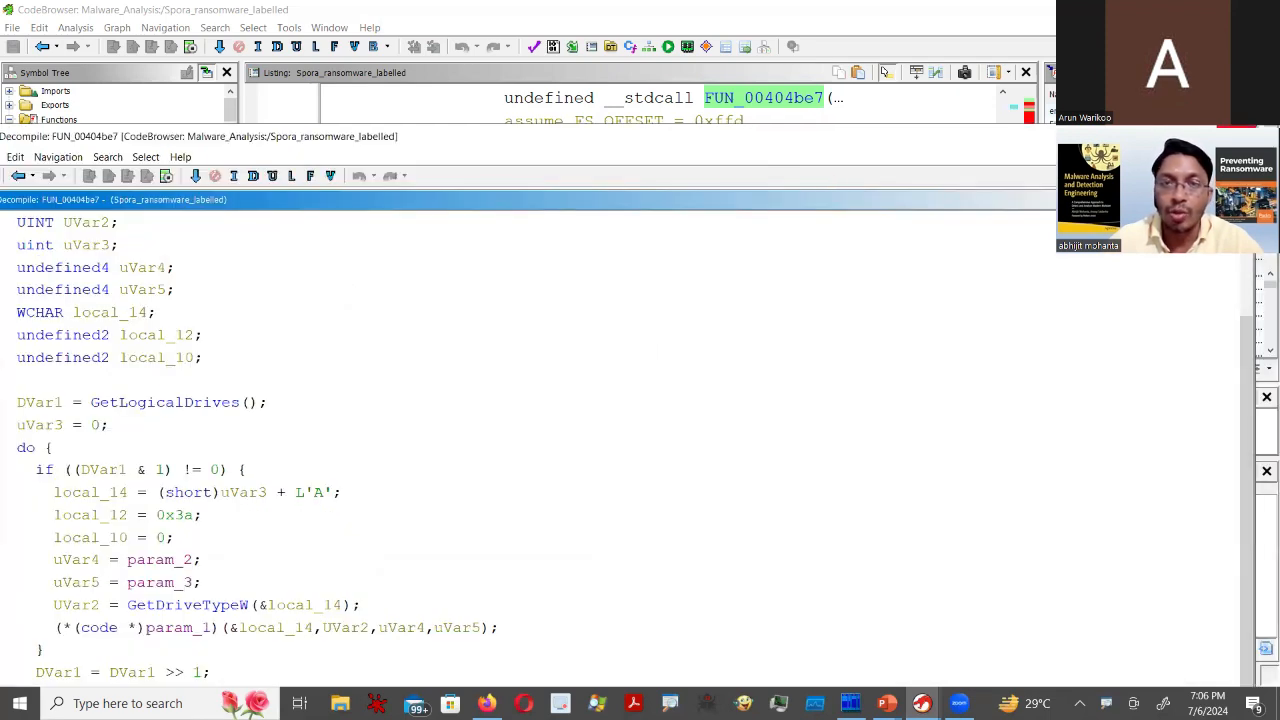
pyautogui.click(1236, 137)
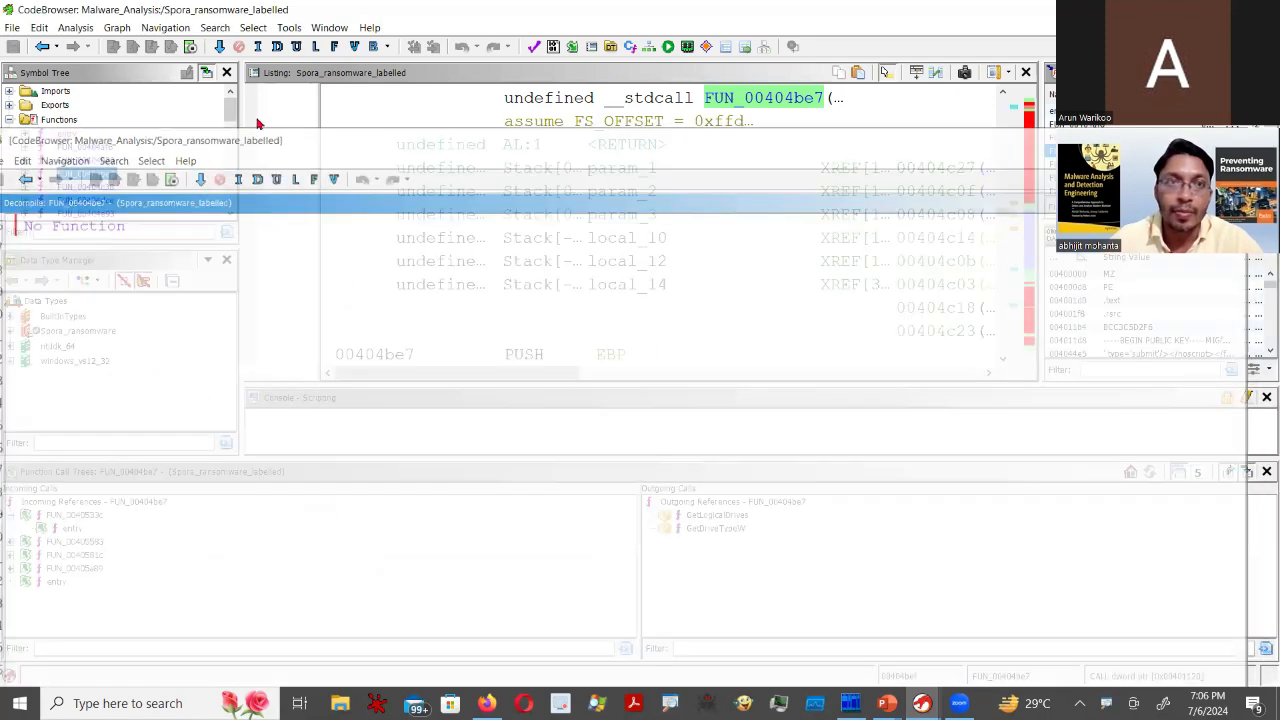
pyautogui.click(329, 28)
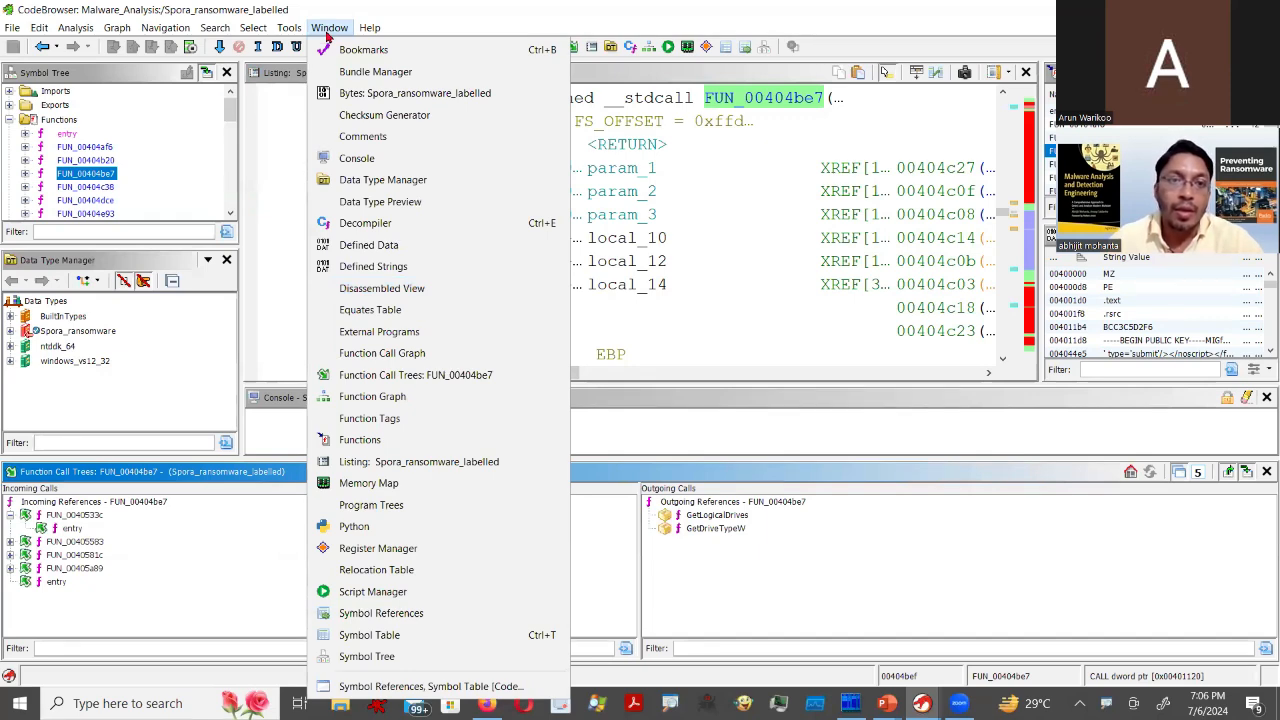
pyautogui.click(328, 30)
pyautogui.hotkey('alt', 'Tab')
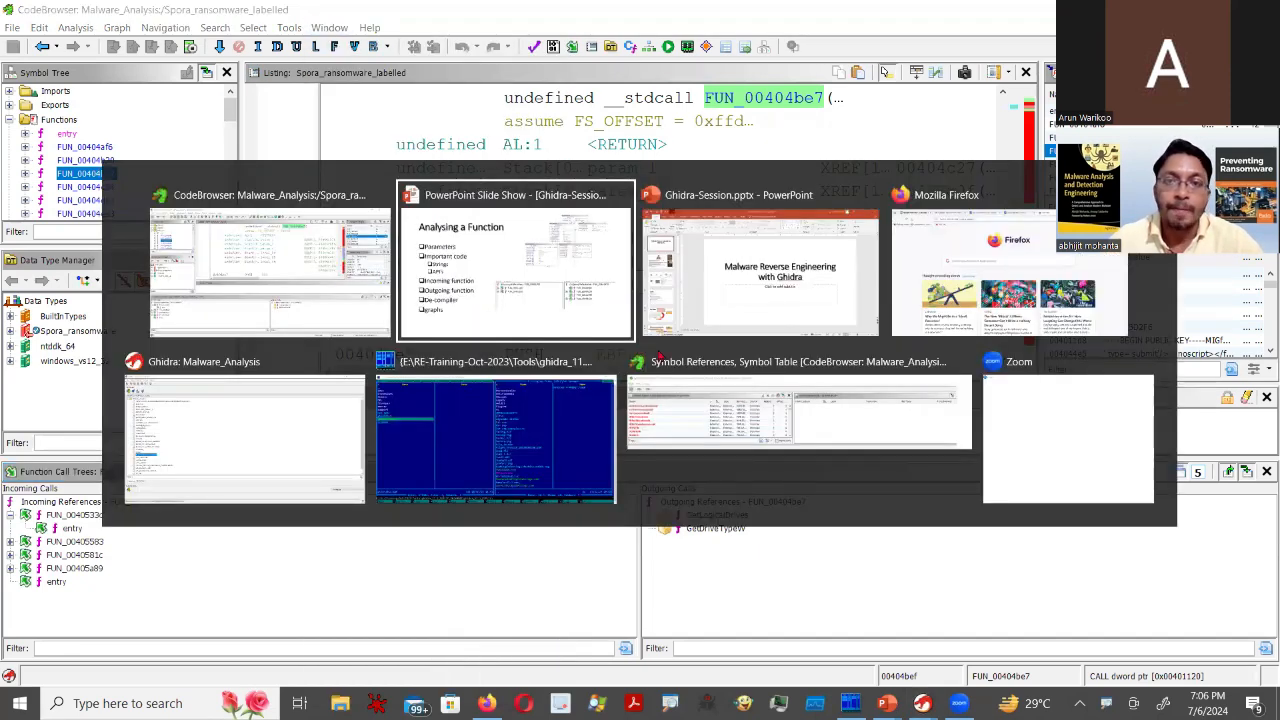
pyautogui.hotkey('alt', 'Tab')
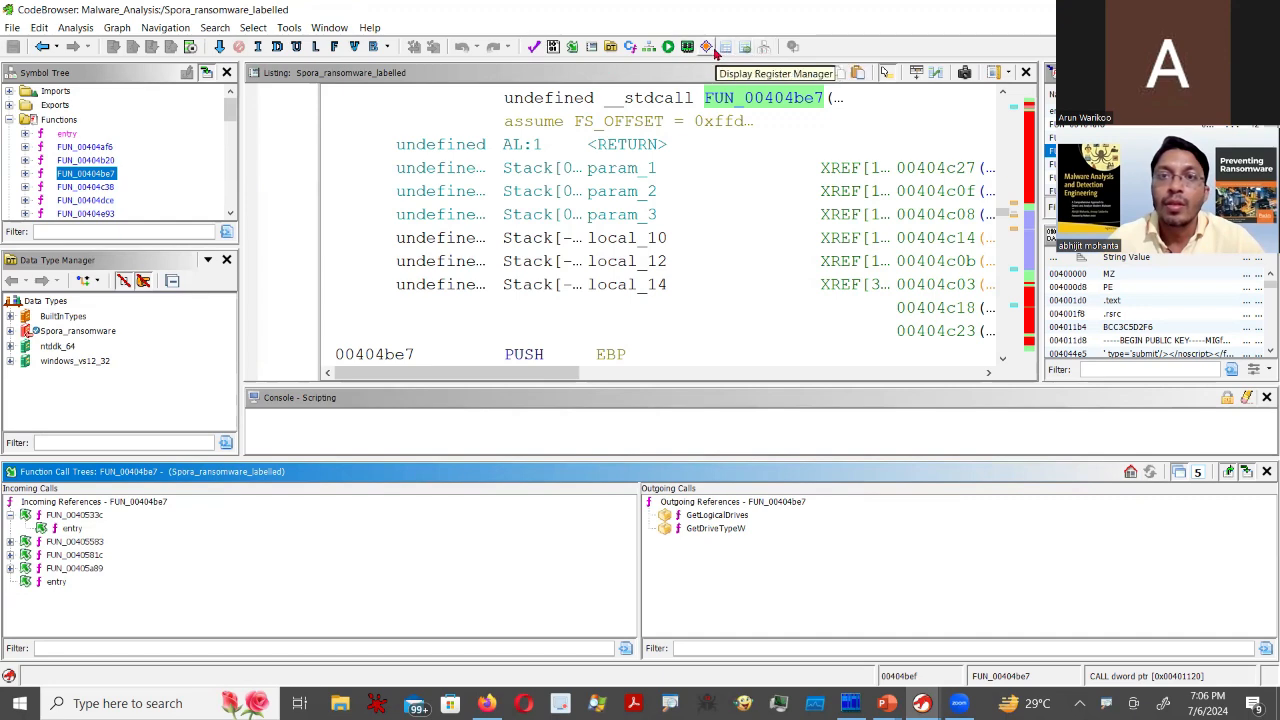
# - Display the function graph of FUN_00404be7 and reposition its window over the main code browser
pyautogui.click(649, 48)
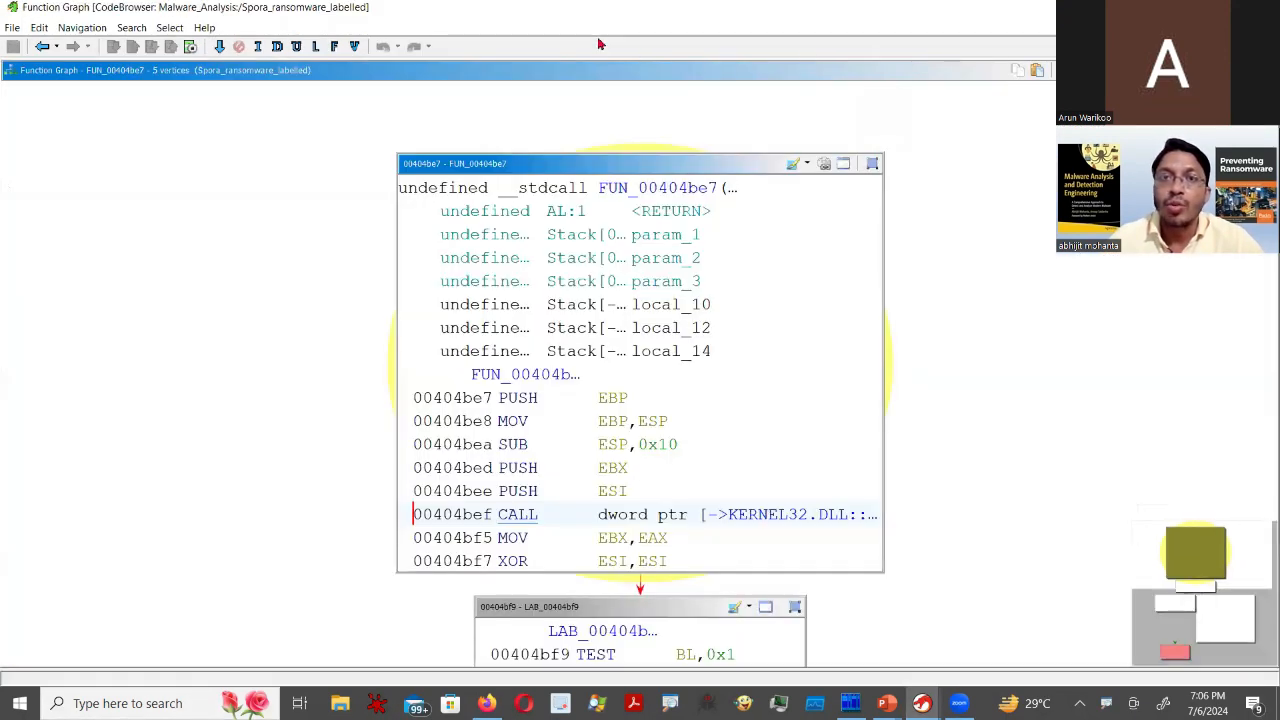
pyautogui.moveTo(599, 14); pyautogui.dragTo(648, 218)
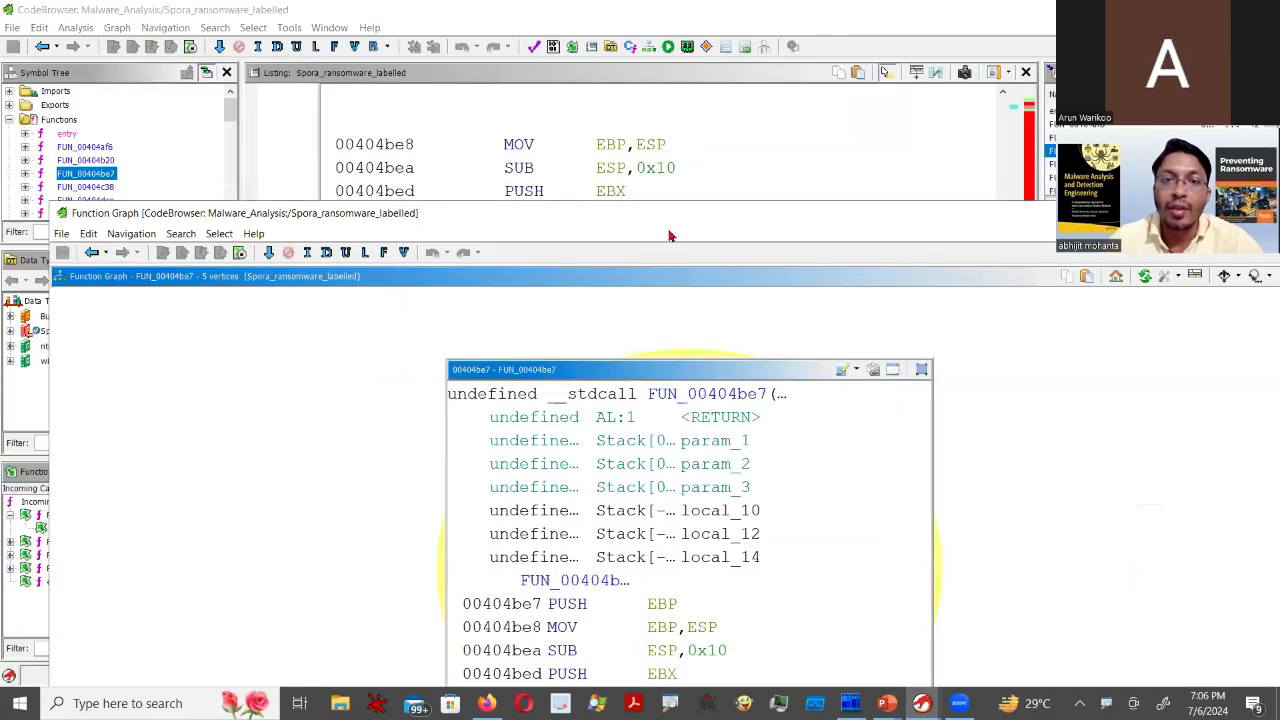
pyautogui.moveTo(681, 205); pyautogui.dragTo(681, 57)
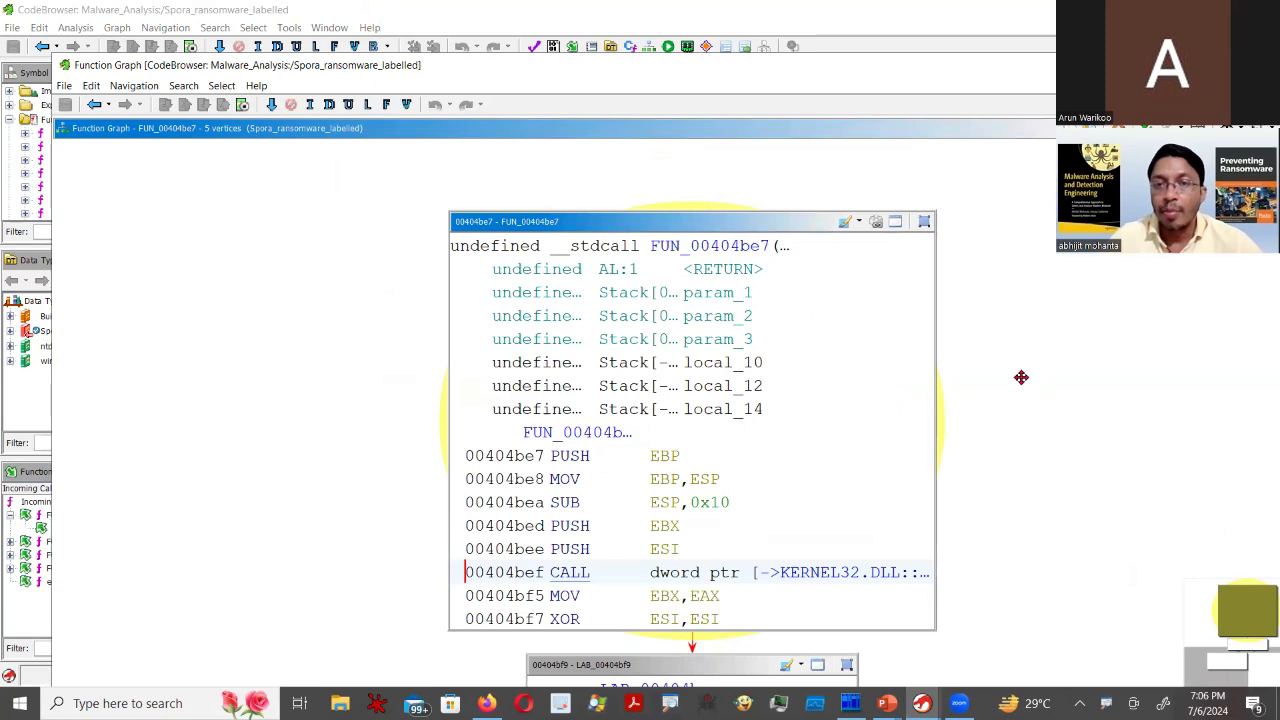
# - Examine the code blocks and branches in the graph of FUN_00404be7, then return to the listing
pyautogui.scroll(-2, 1022, 377)
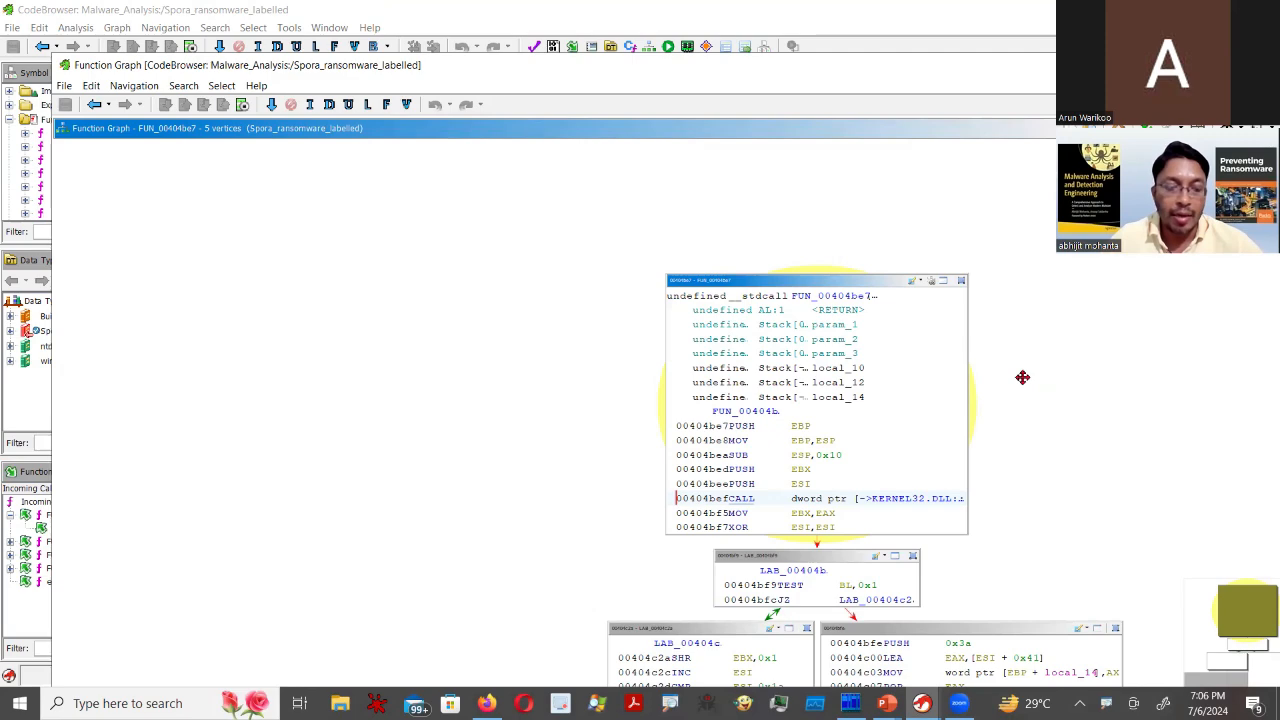
pyautogui.moveTo(1022, 377); pyautogui.dragTo(886, 223)
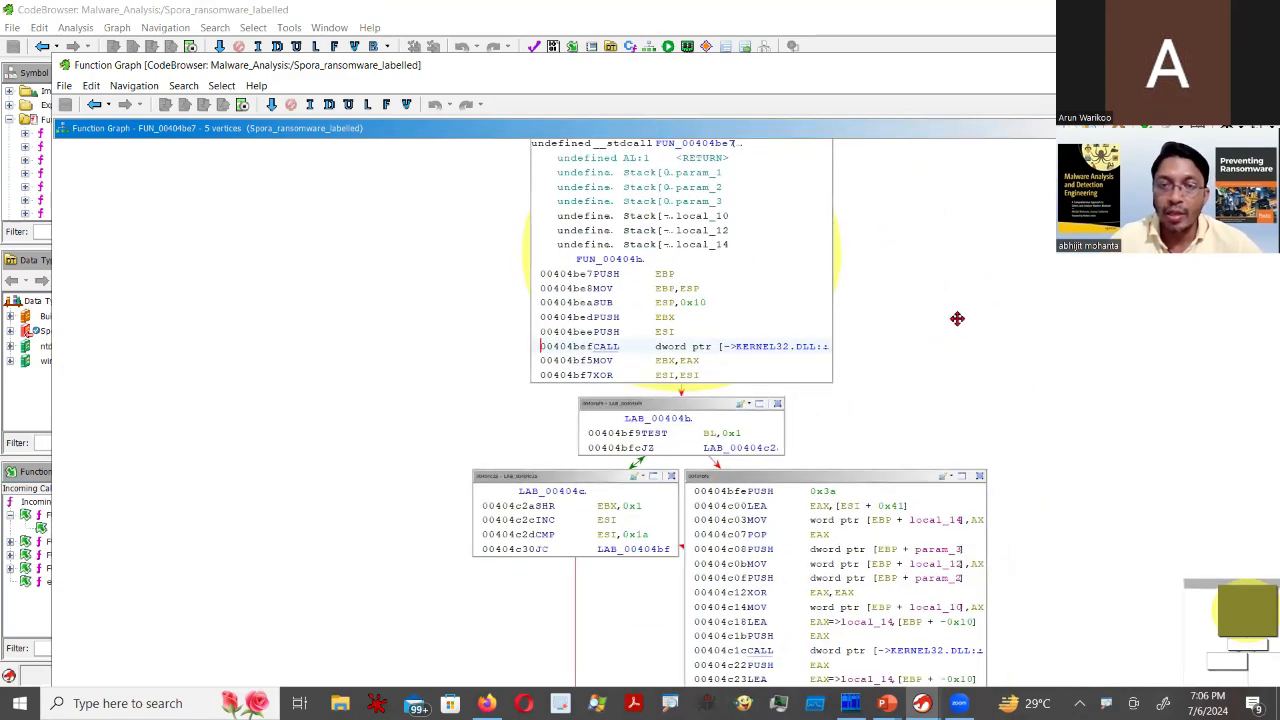
pyautogui.moveTo(983, 374); pyautogui.dragTo(1010, 438)
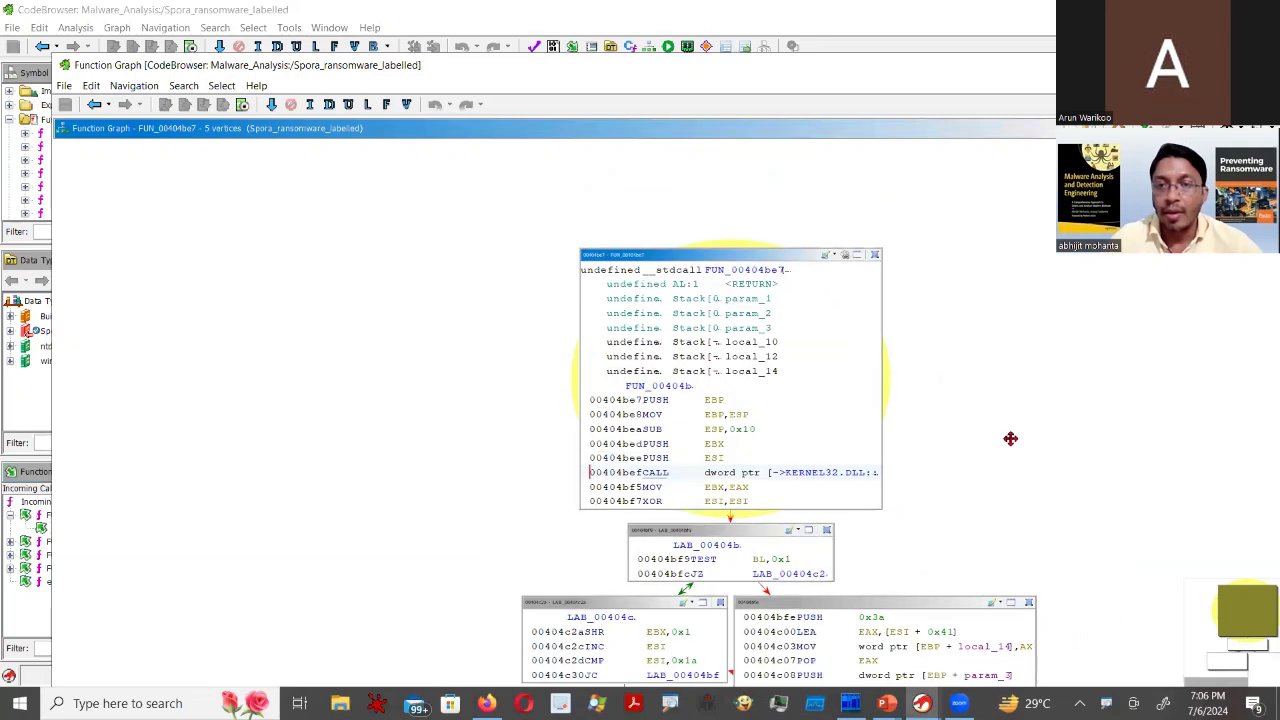
pyautogui.scroll(-4, 1010, 438)
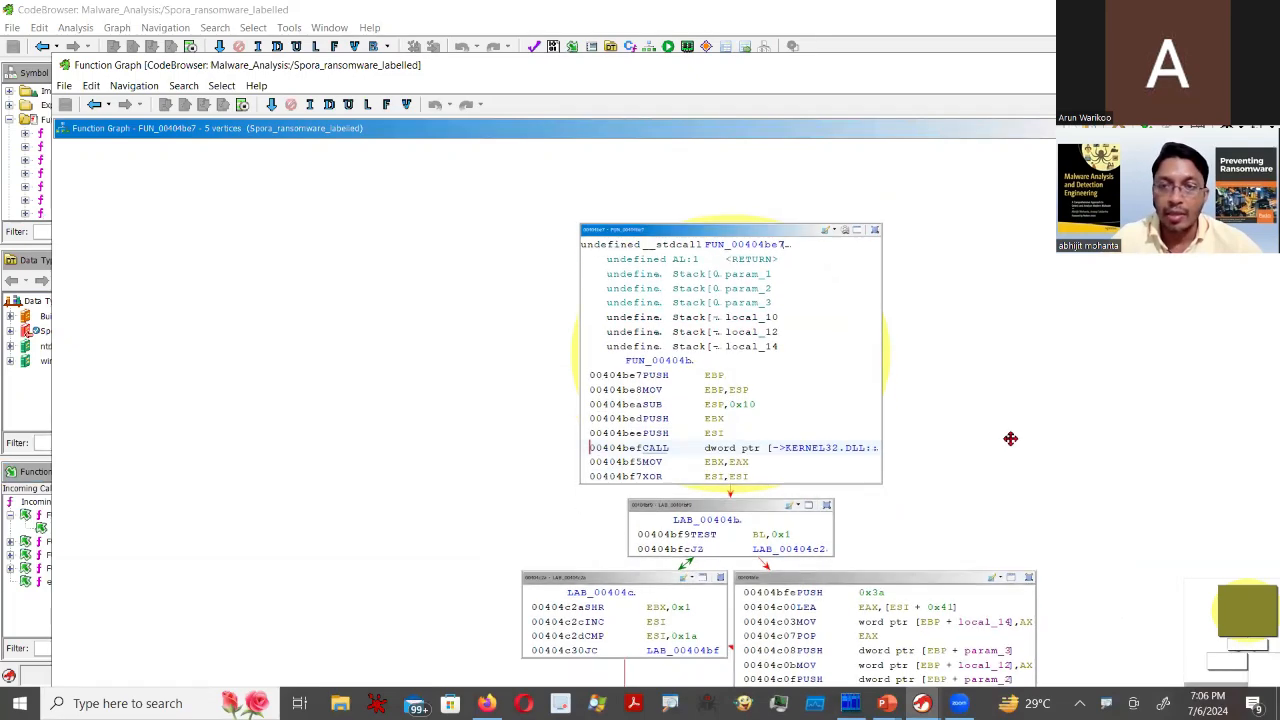
pyautogui.scroll(-5, 1010, 438)
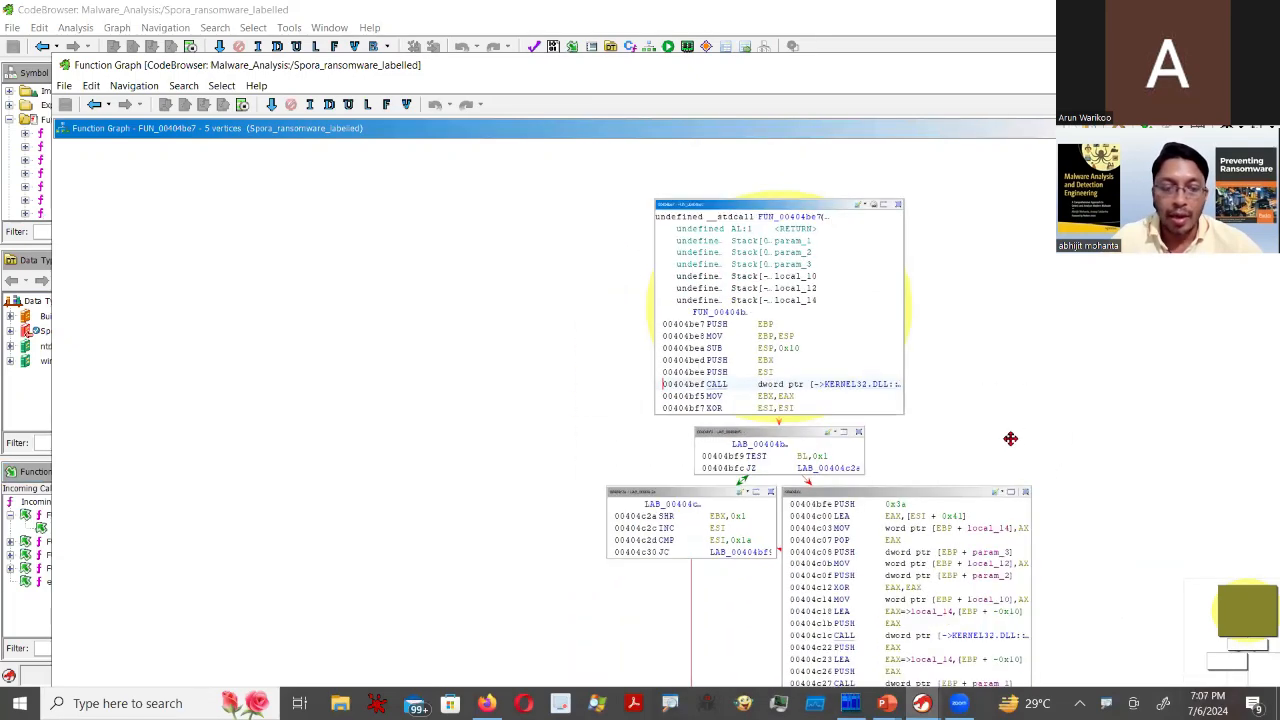
pyautogui.scroll(5, 1010, 438)
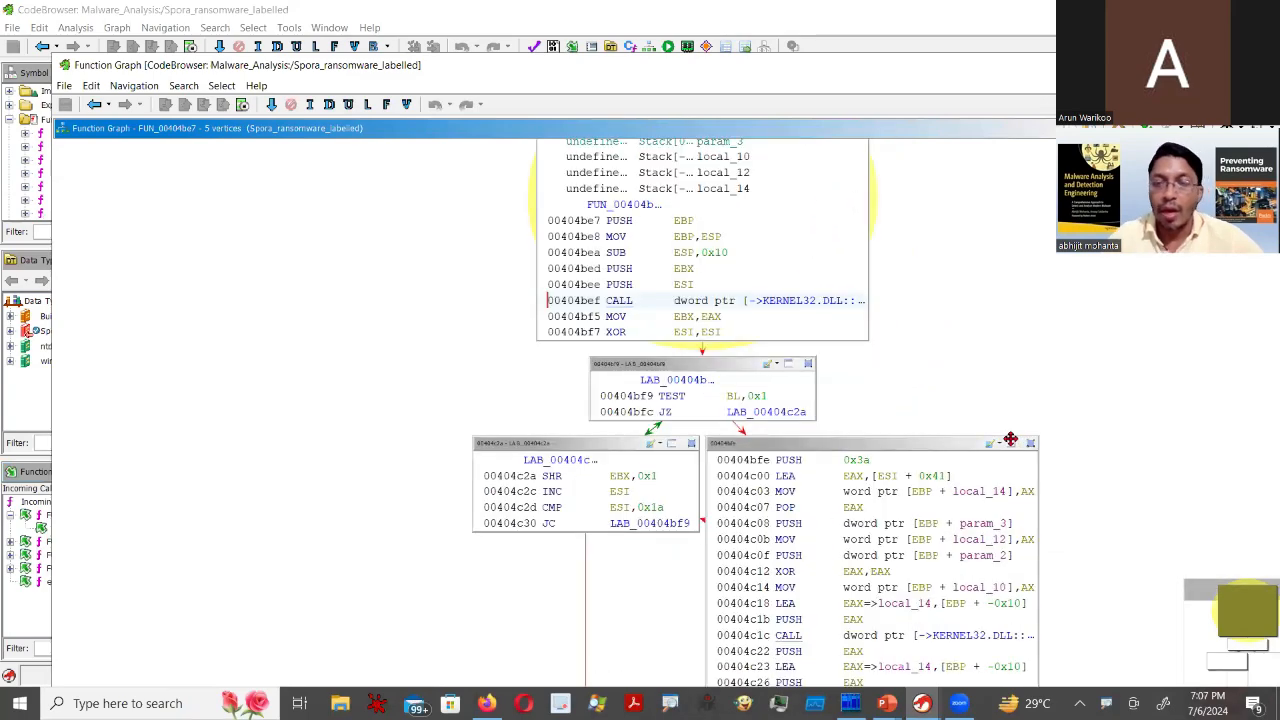
pyautogui.scroll(-3, 1002, 404)
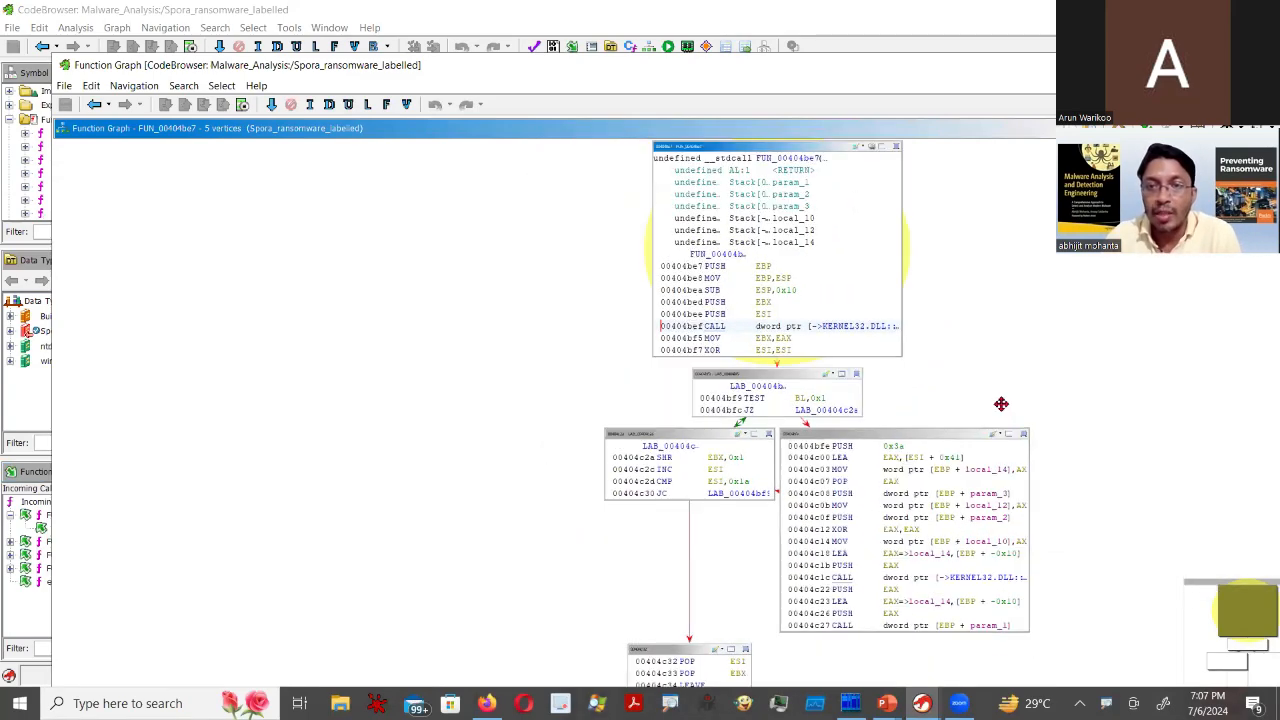
pyautogui.scroll(-2, 1001, 406)
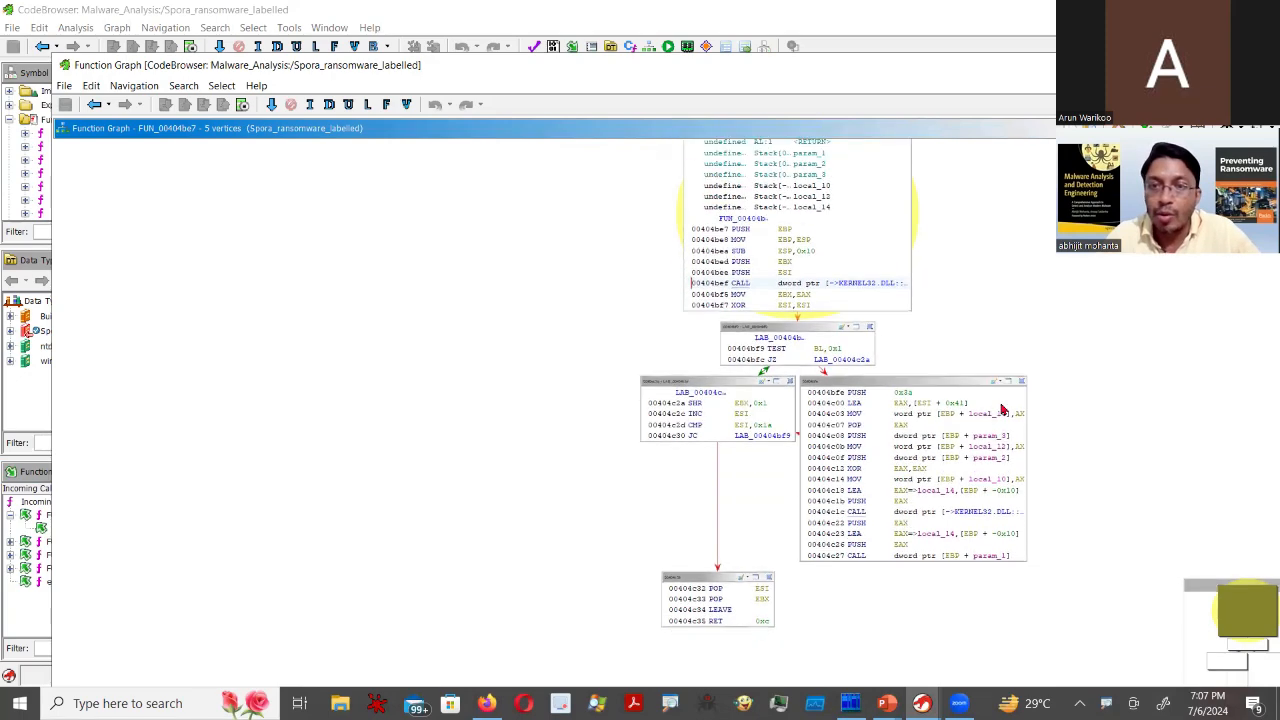
pyautogui.scroll(3, 1000, 410)
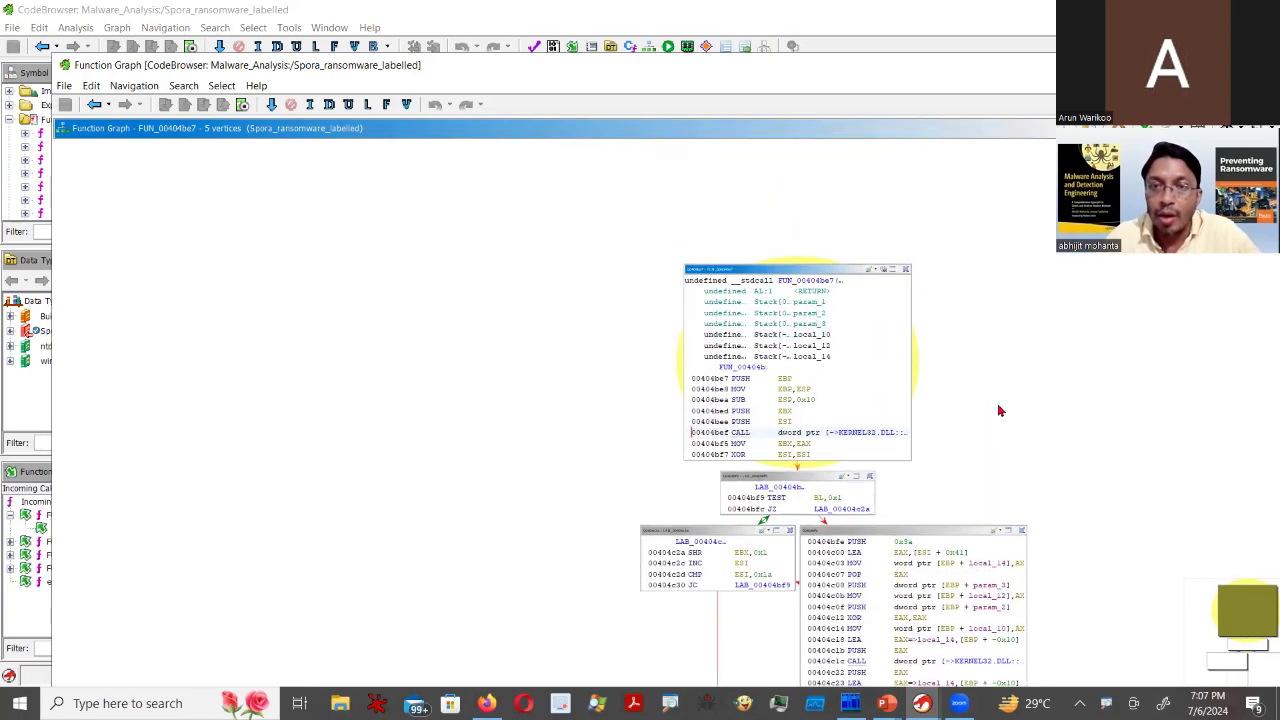
pyautogui.scroll(-1, 1000, 410)
pyautogui.scroll(3, 1000, 410)
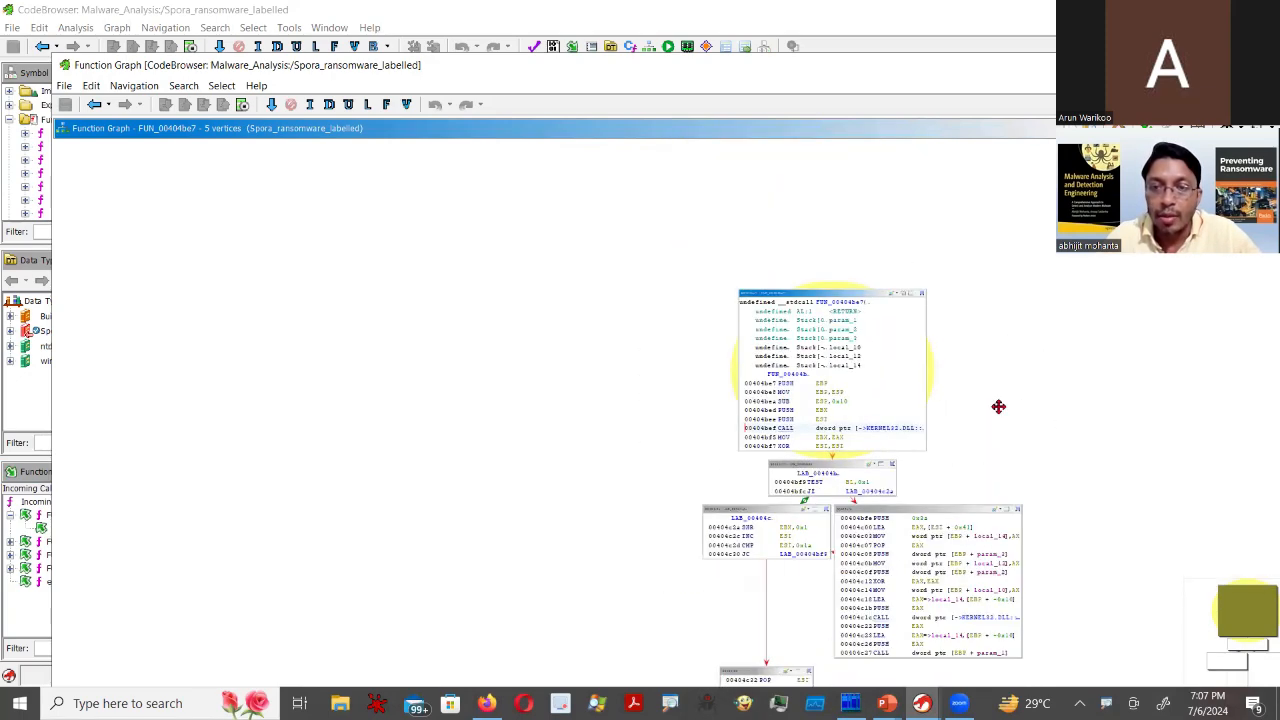
pyautogui.scroll(2, 1000, 408)
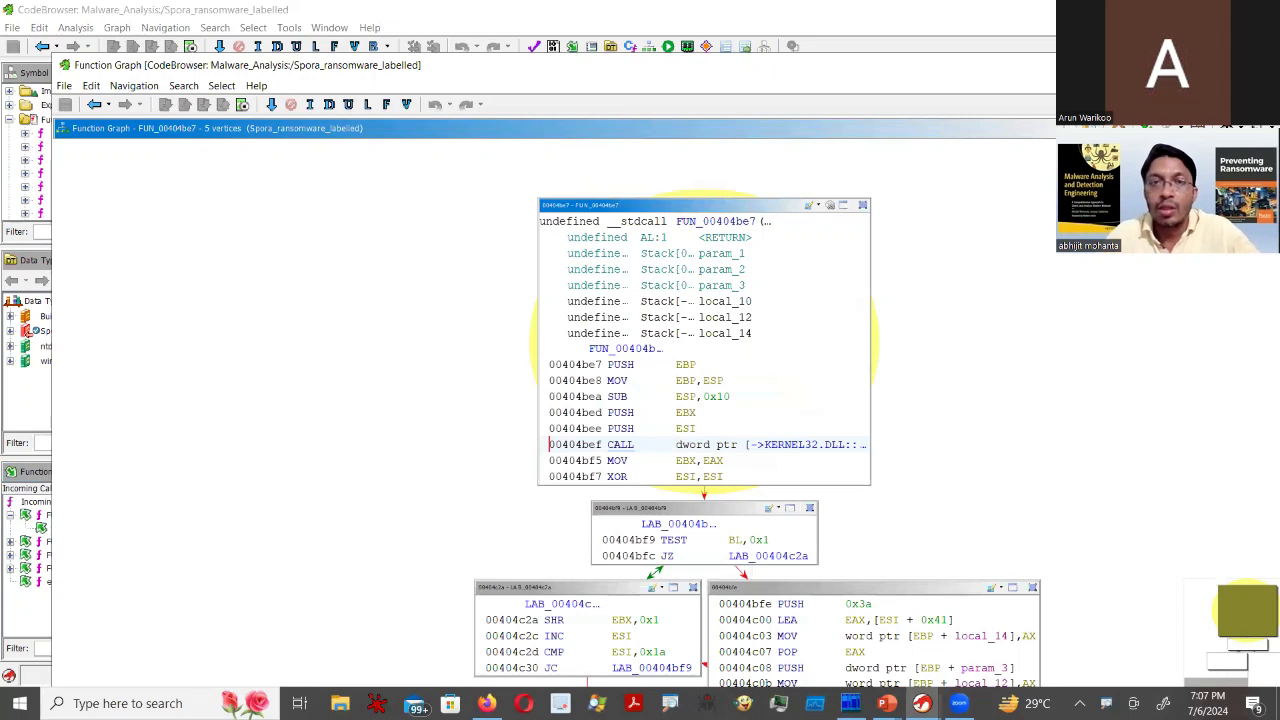
pyautogui.hotkey('alt', 'F4')
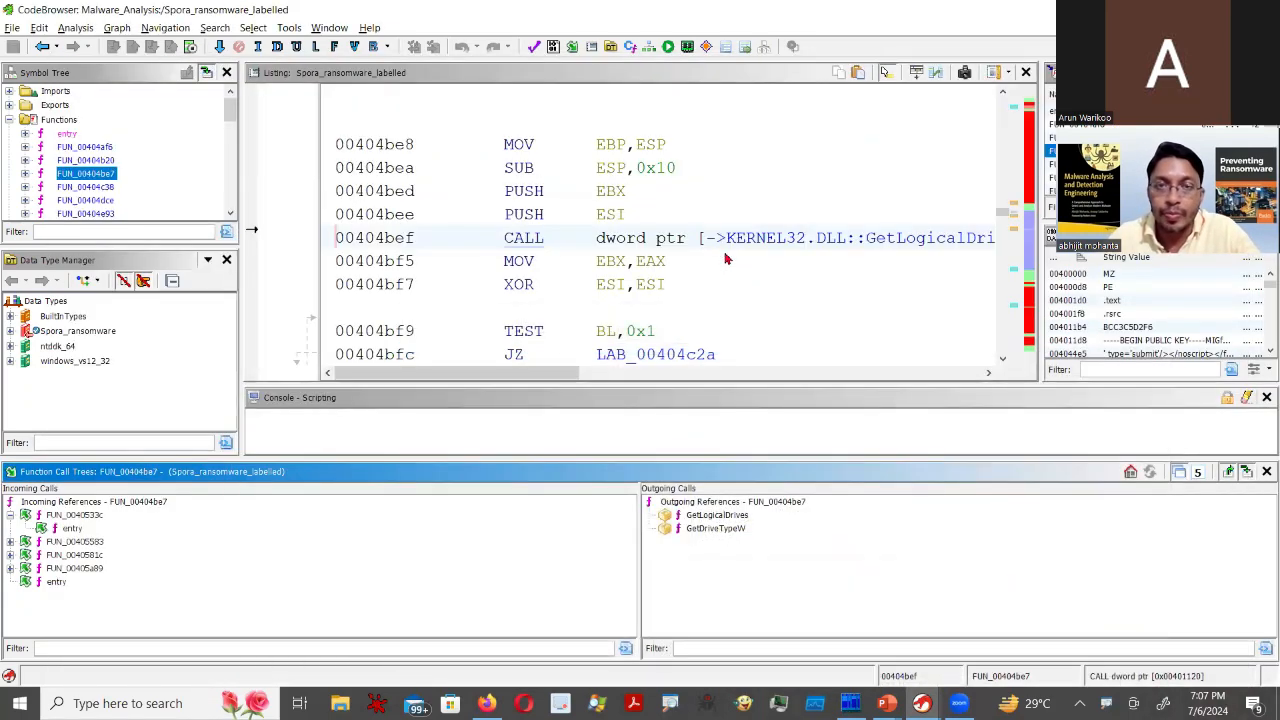
# - Switch to the PowerPoint slide show to view the "Symbols vs Strings" slide, then return to Ghidra's CodeBrowser
pyautogui.hotkey('alt', 'Tab')
pyautogui.press('pageup')
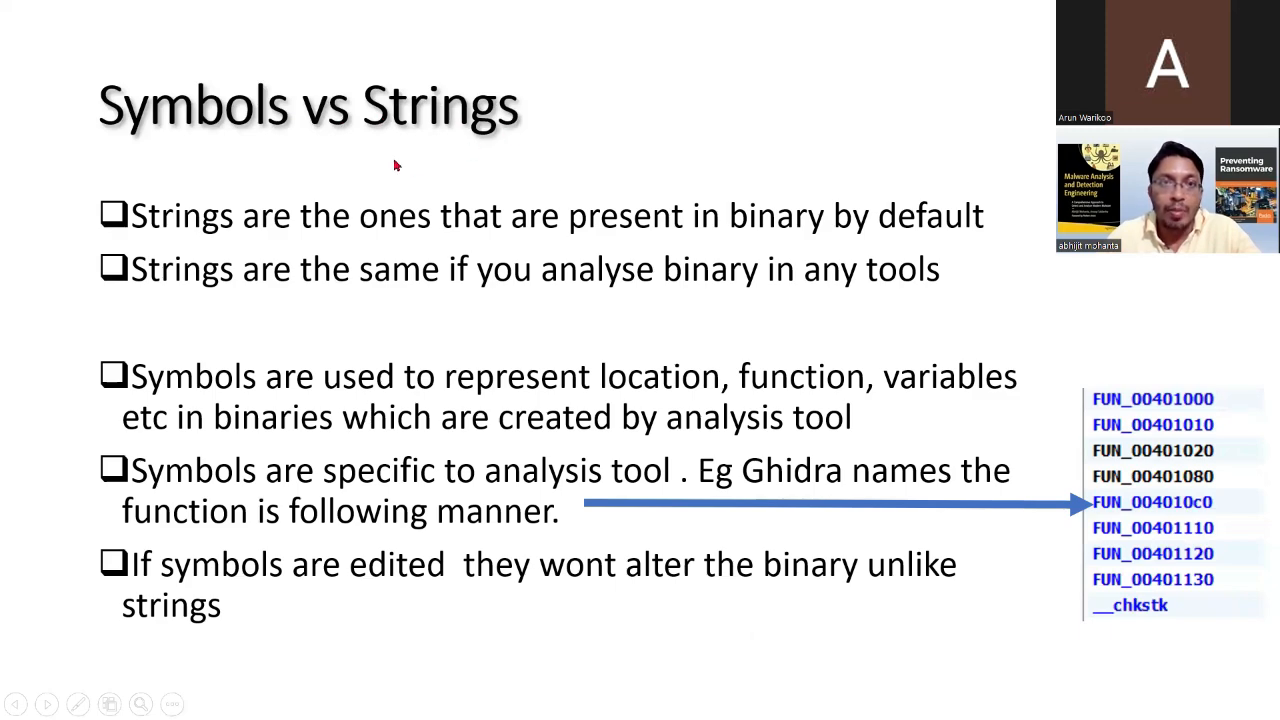
pyautogui.hotkey('alt', 'Tab')
pyautogui.hotkey('alt', 'Tab')
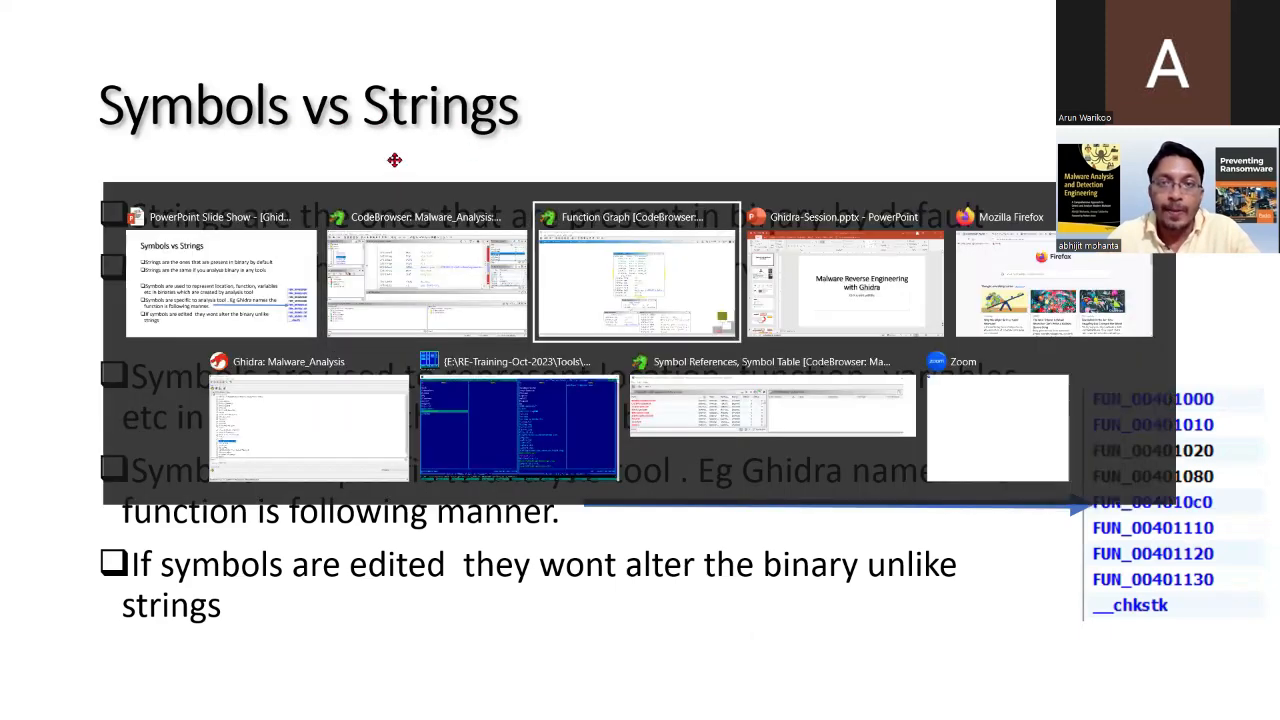
pyautogui.hotkey('alt', 'Tab')
pyautogui.hotkey('alt', 'Tab')
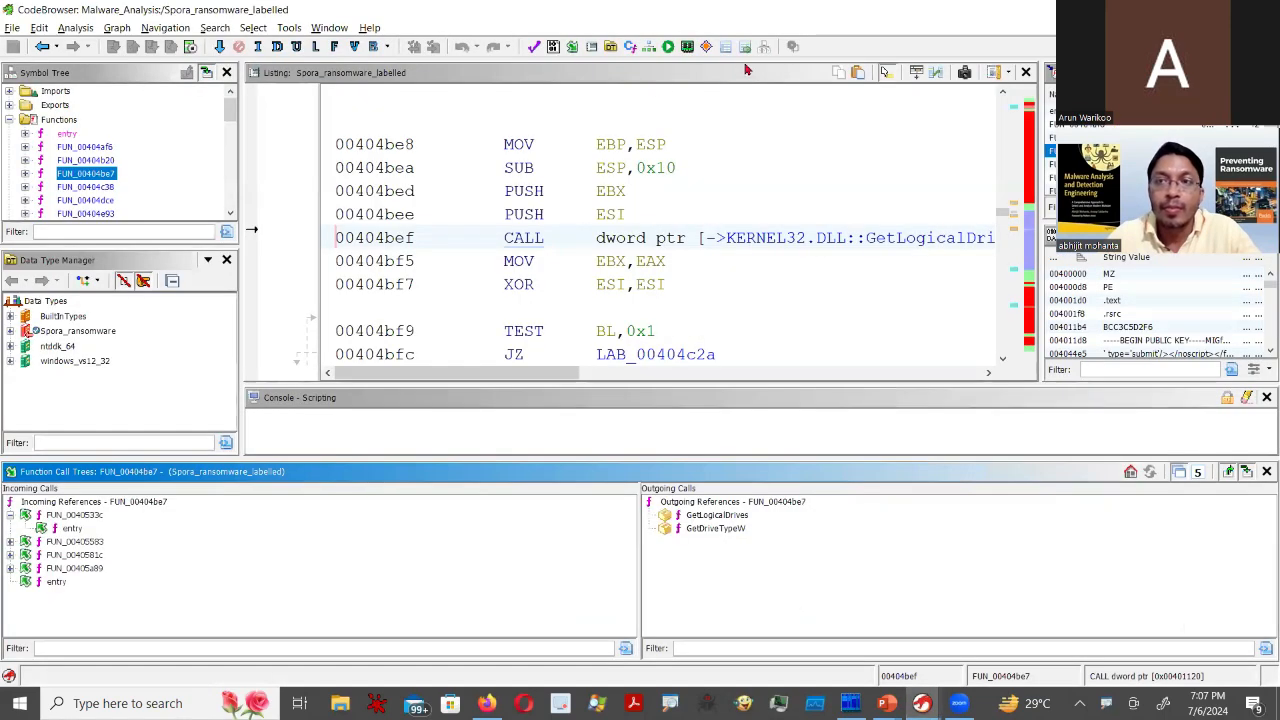
# - Show the Defined Strings list in a wider pane and browse through the string values of the binary
pyautogui.click(322, 30)
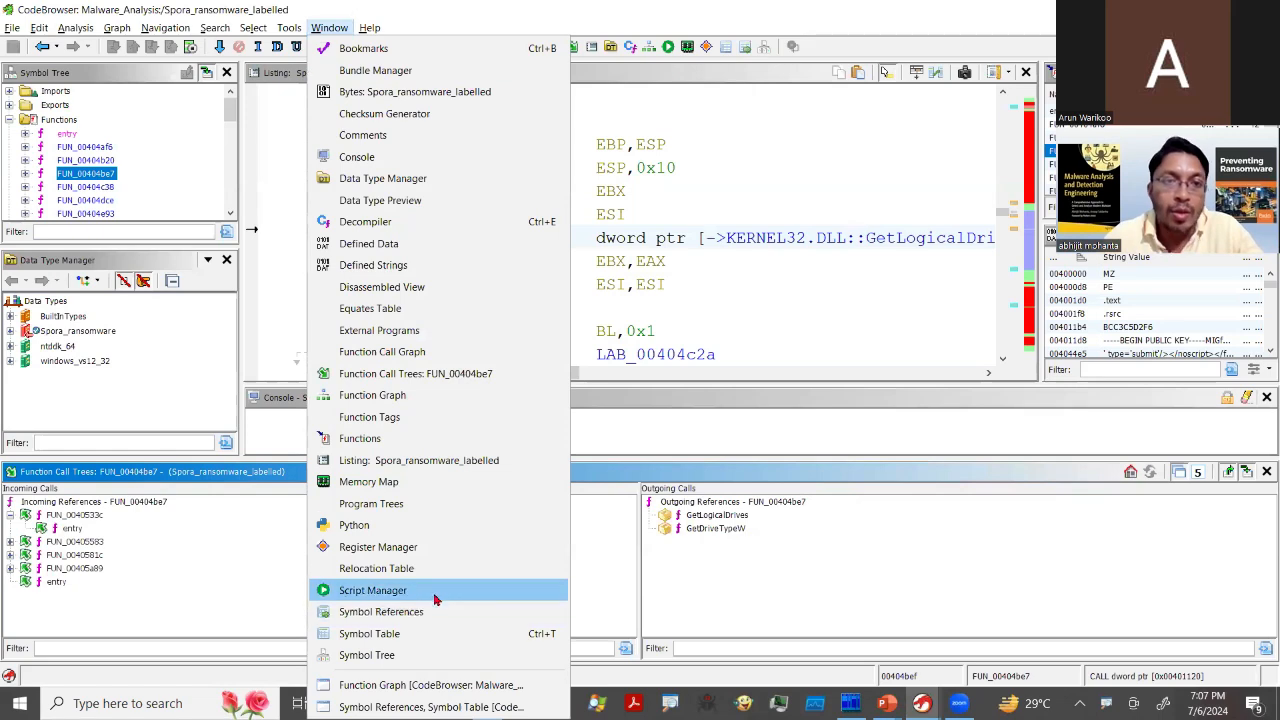
pyautogui.click(420, 266)
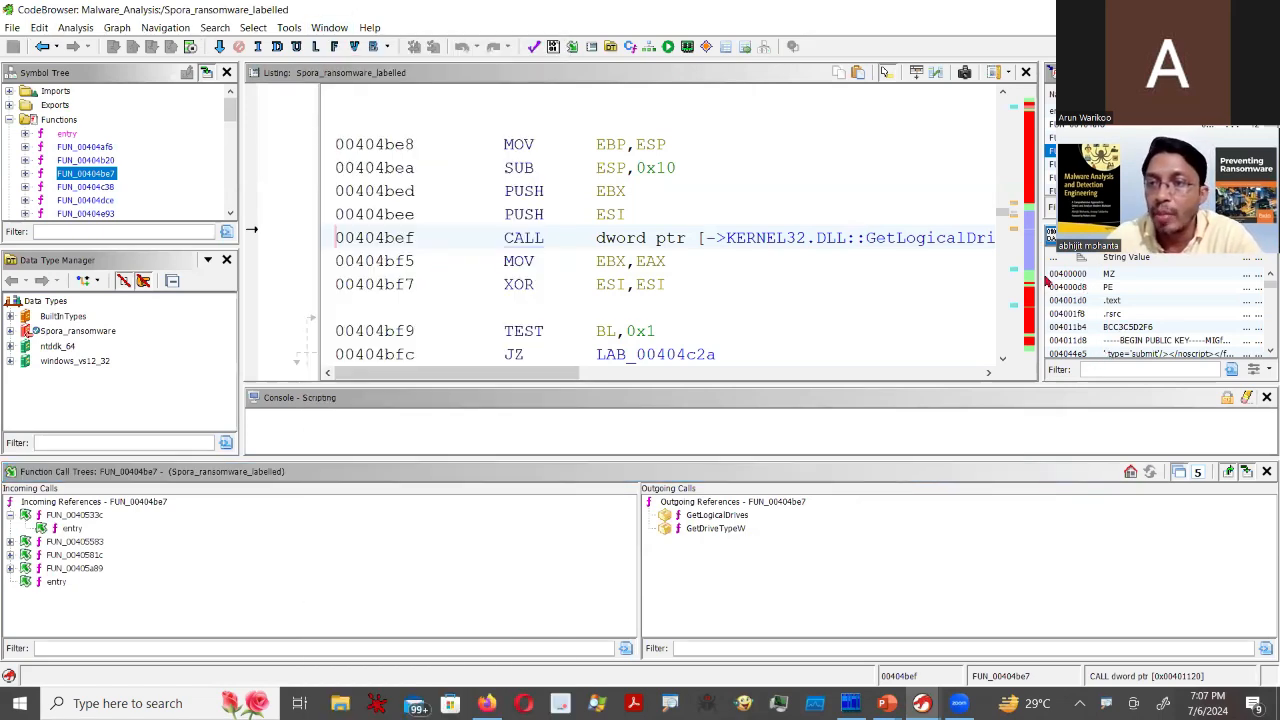
pyautogui.moveTo(1040, 264); pyautogui.dragTo(797, 264)
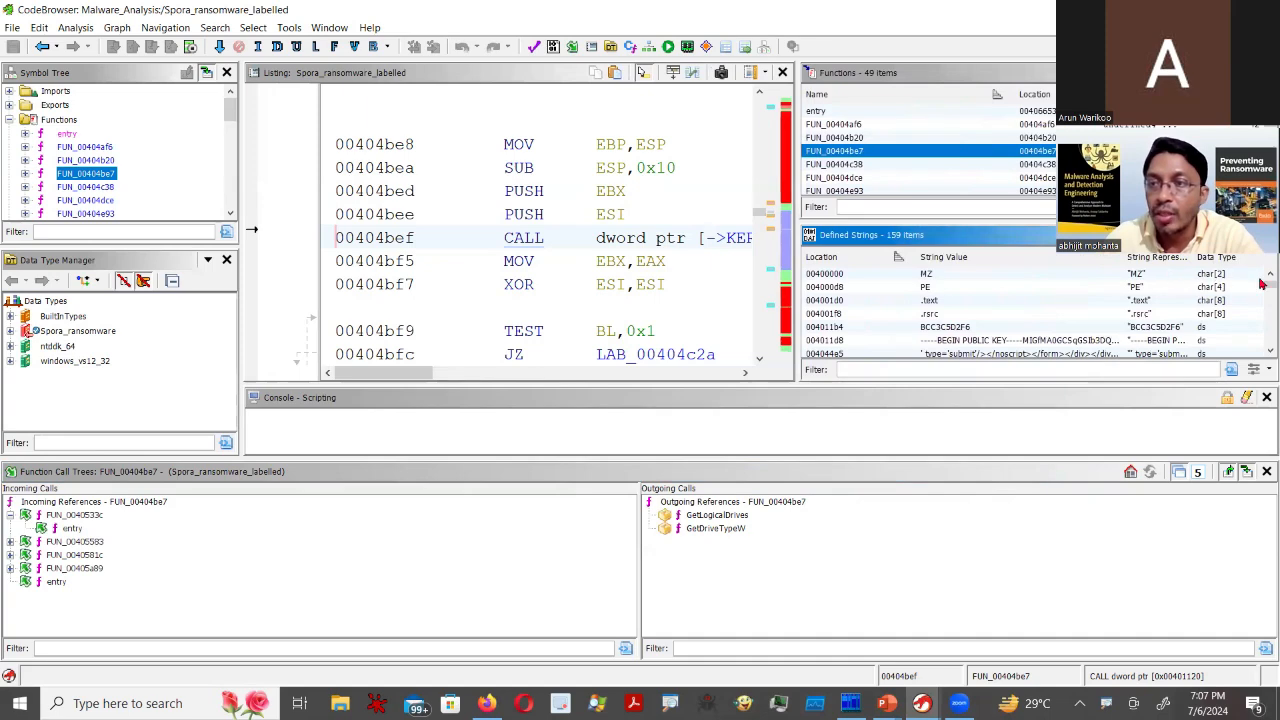
pyautogui.moveTo(1262, 288)
pyautogui.mouseDown()
pyautogui.moveTo(1262, 324)
pyautogui.moveTo(1262, 287)
pyautogui.mouseUp()
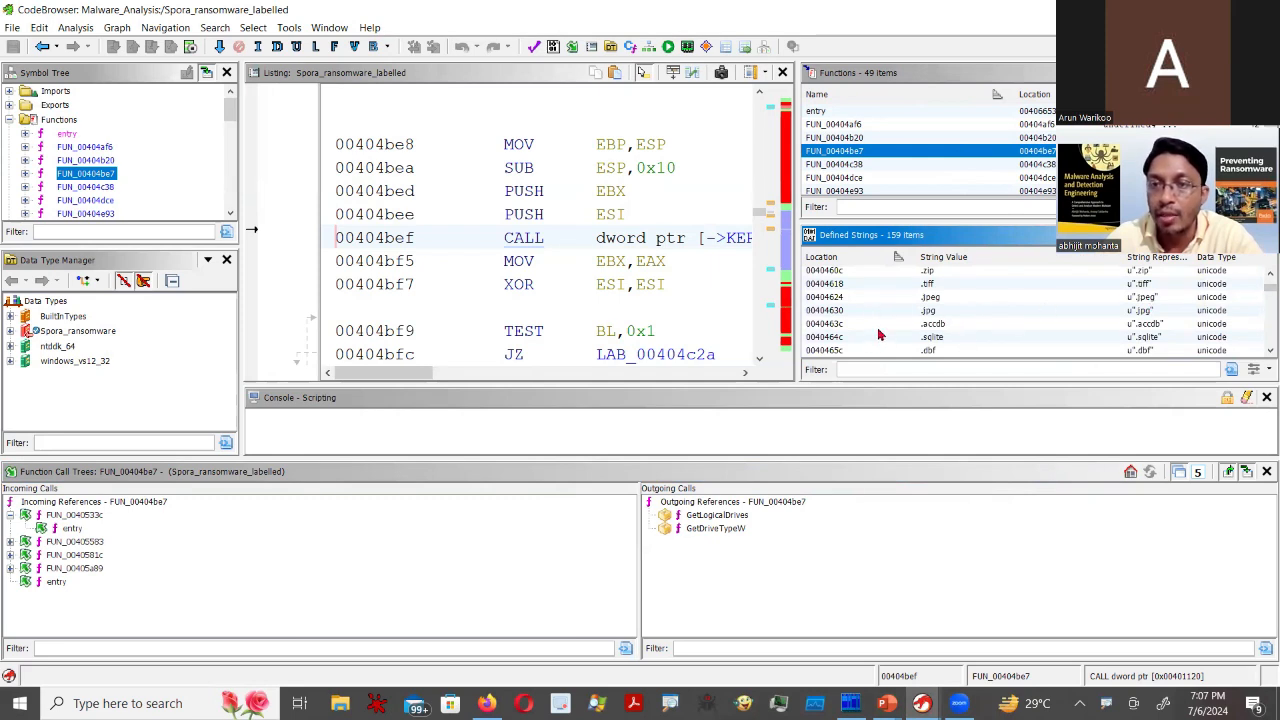
pyautogui.scroll(-3, 970, 335)
pyautogui.scroll(-5, 970, 335)
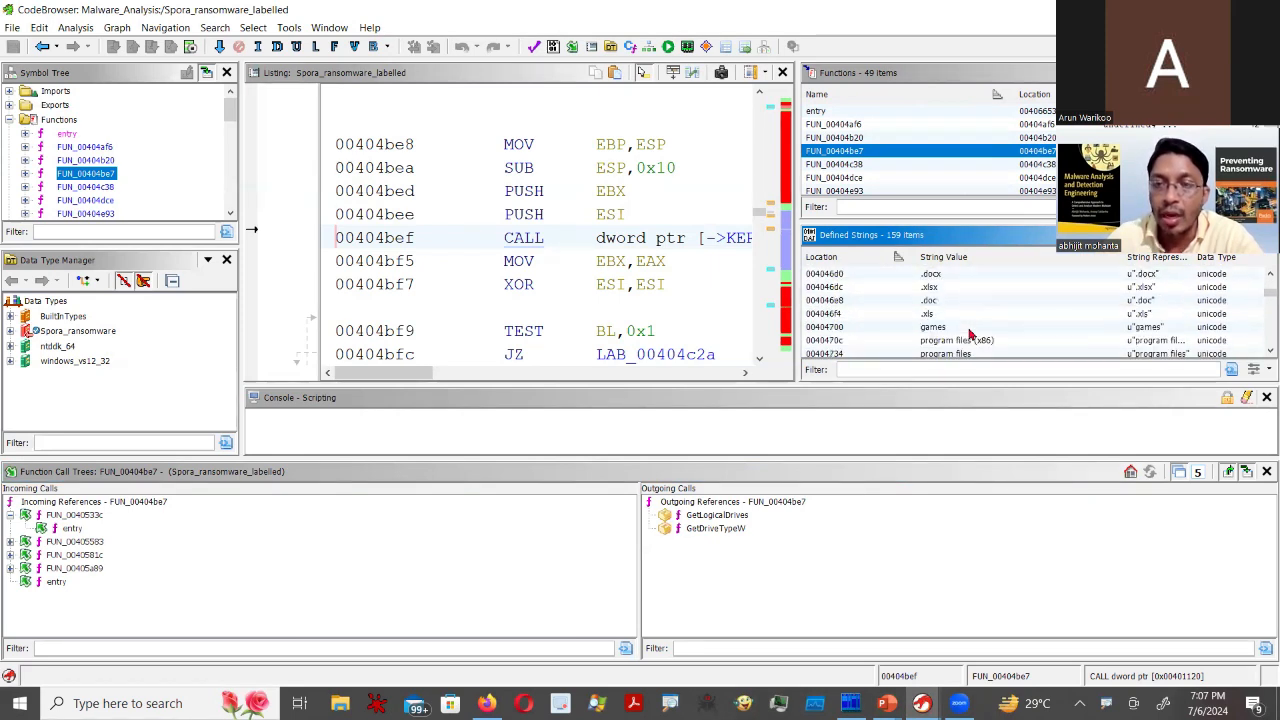
# - Browse the remaining defined strings, then display the Symbol References and Symbol Table window and reposition it over the function call trees
pyautogui.scroll(-3, 970, 335)
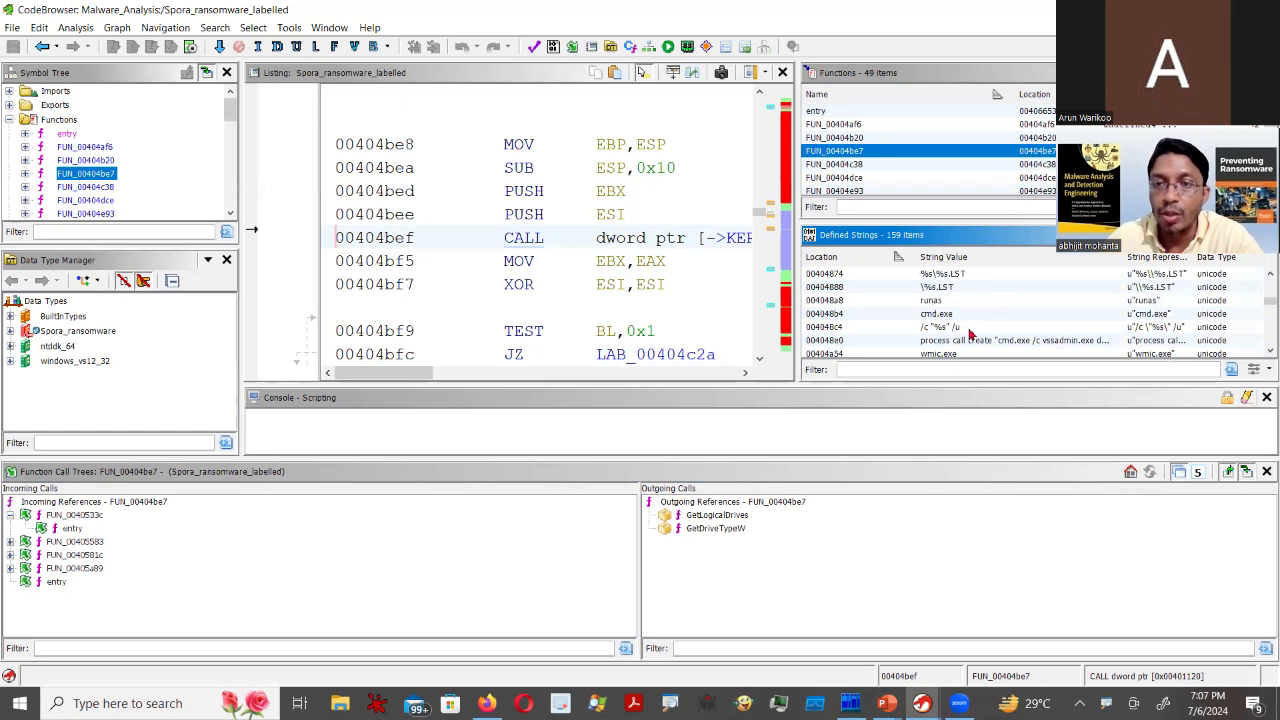
pyautogui.scroll(-5, 968, 335)
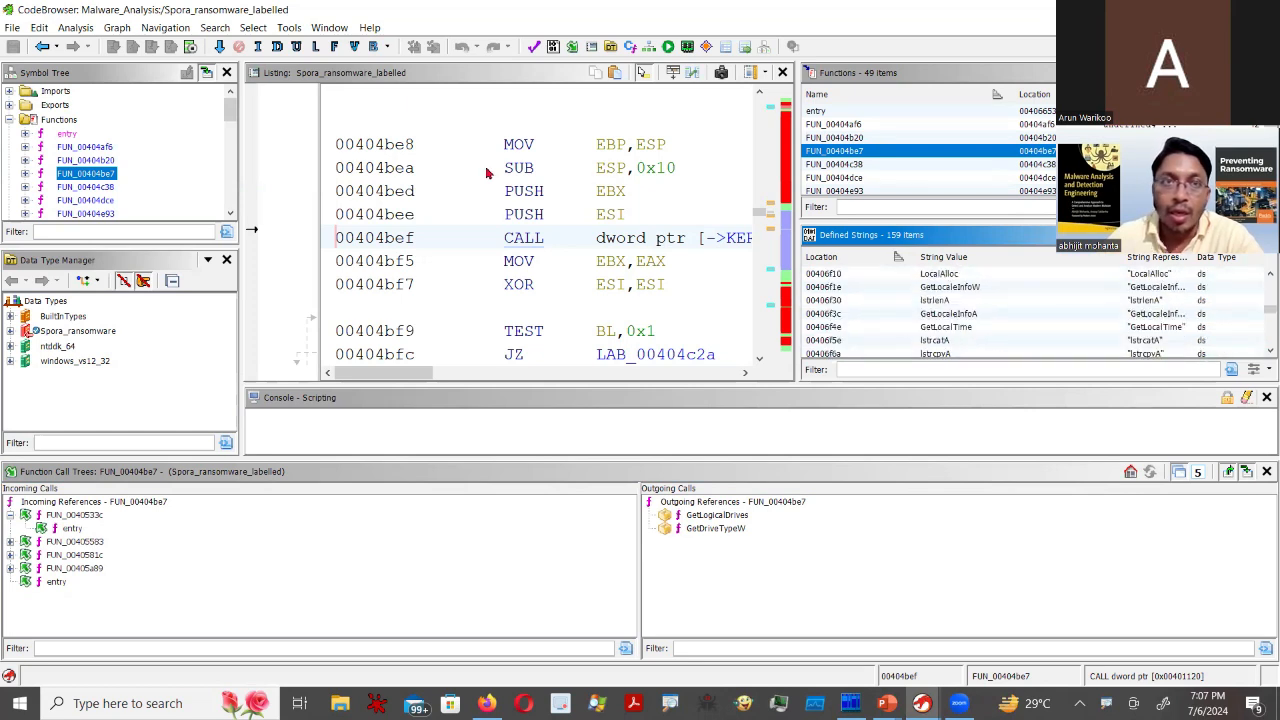
pyautogui.click(328, 28)
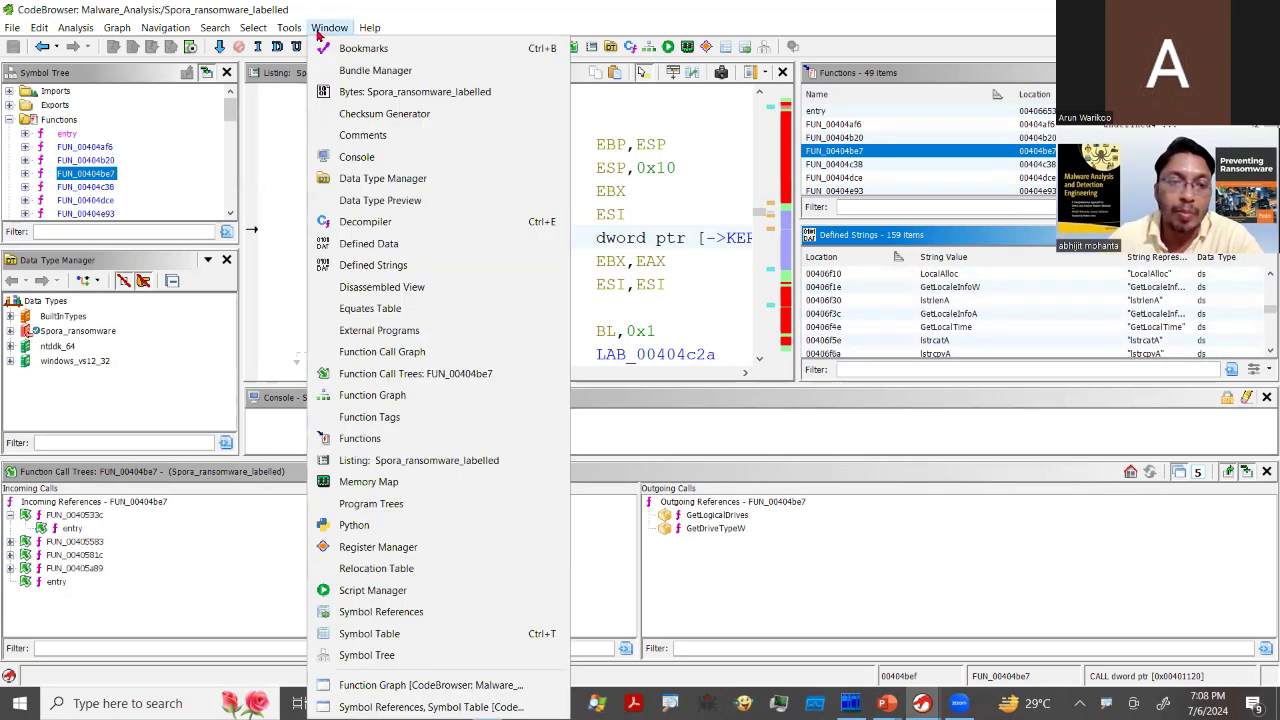
pyautogui.click(417, 612)
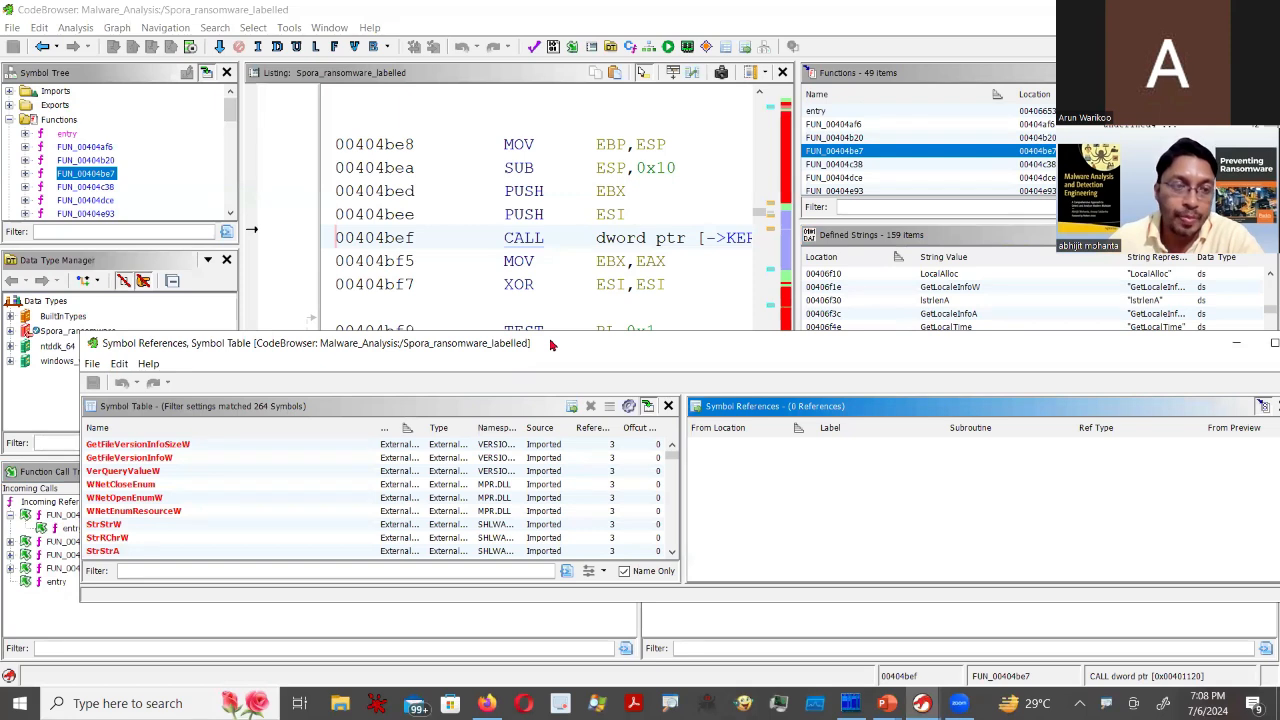
pyautogui.moveTo(550, 344); pyautogui.dragTo(494, 398)
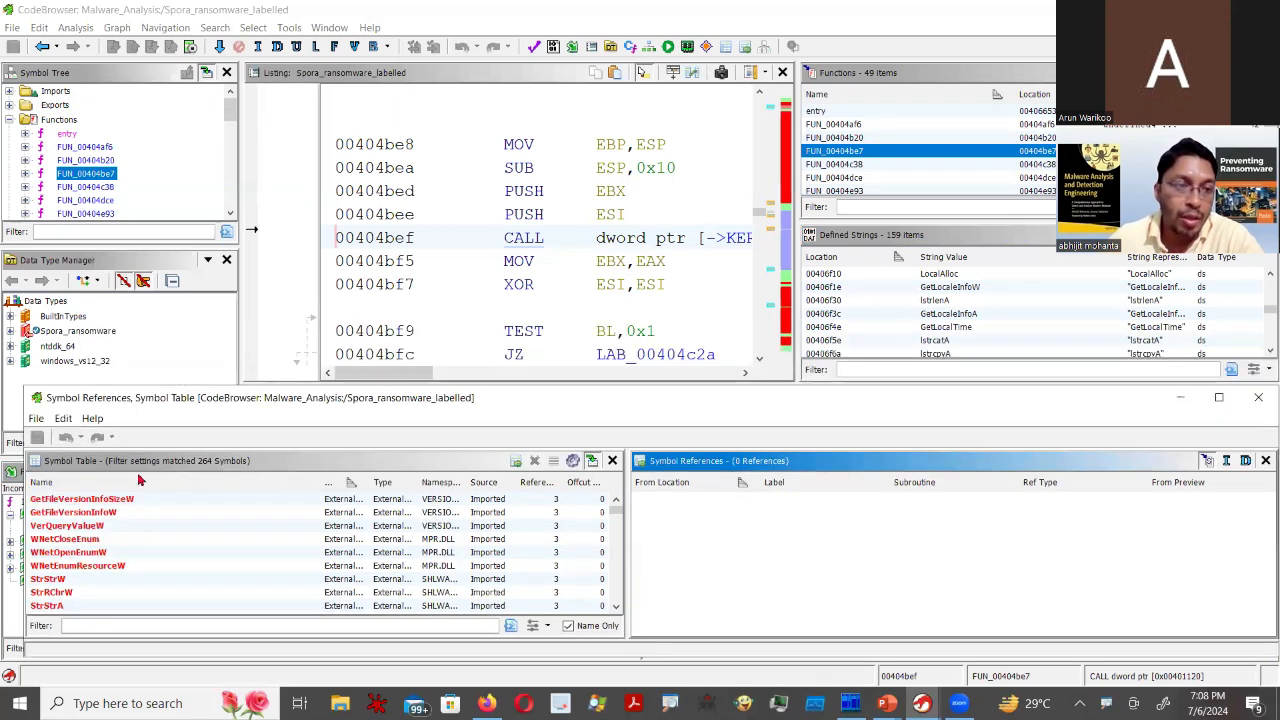
pyautogui.moveTo(192, 406); pyautogui.dragTo(188, 368)
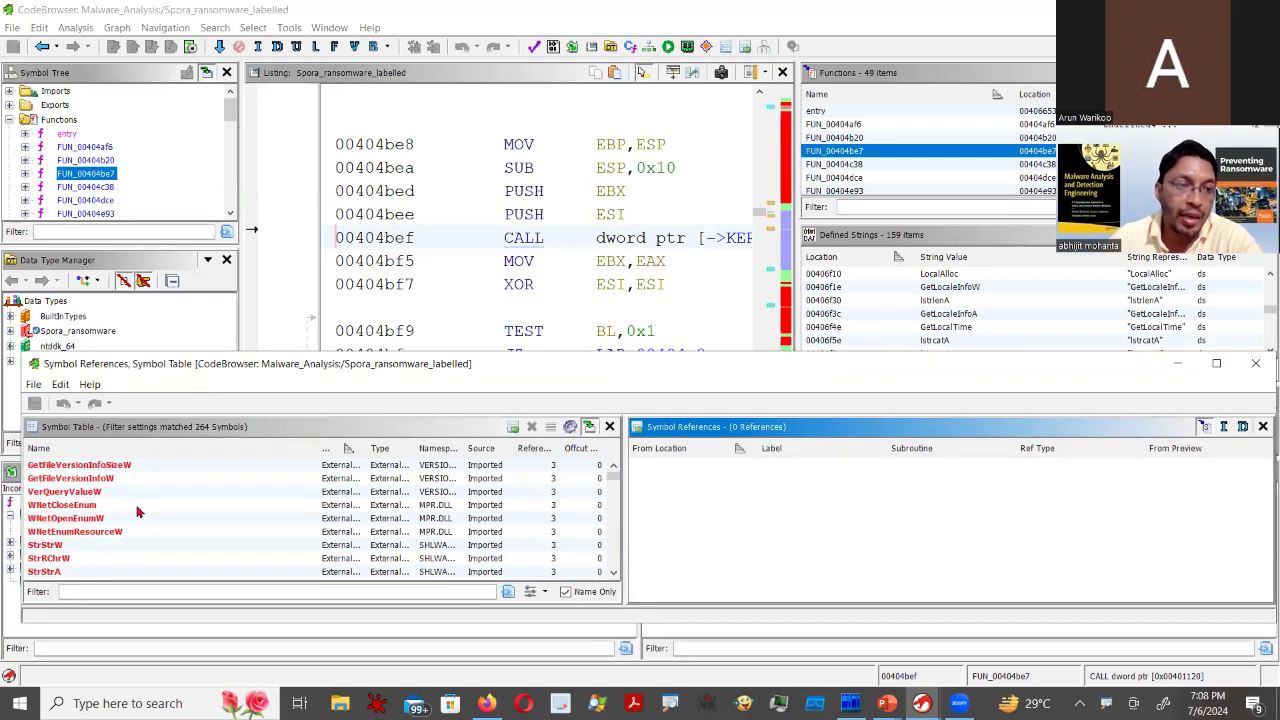
# - Examine the Symbol Table entries, from the imported API functions to the user-defined data labels and the FUN_ functions
pyautogui.scroll(-2, 154, 508)
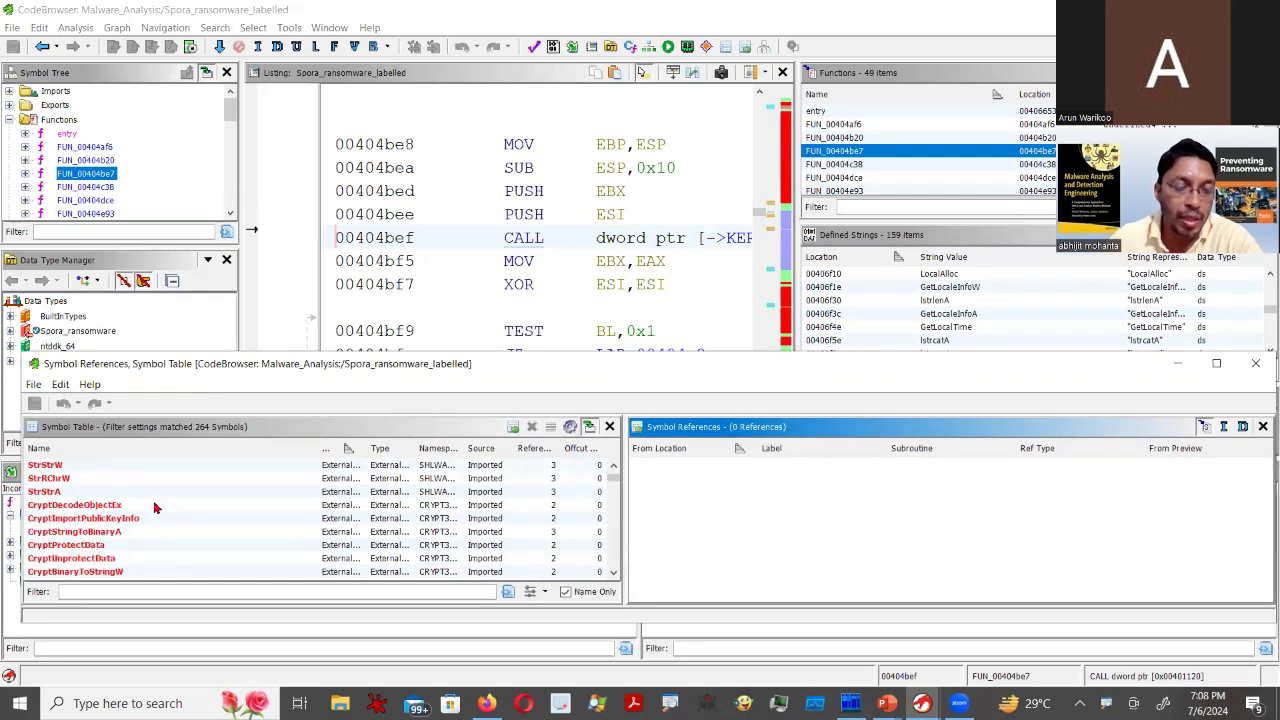
pyautogui.scroll(1, 154, 508)
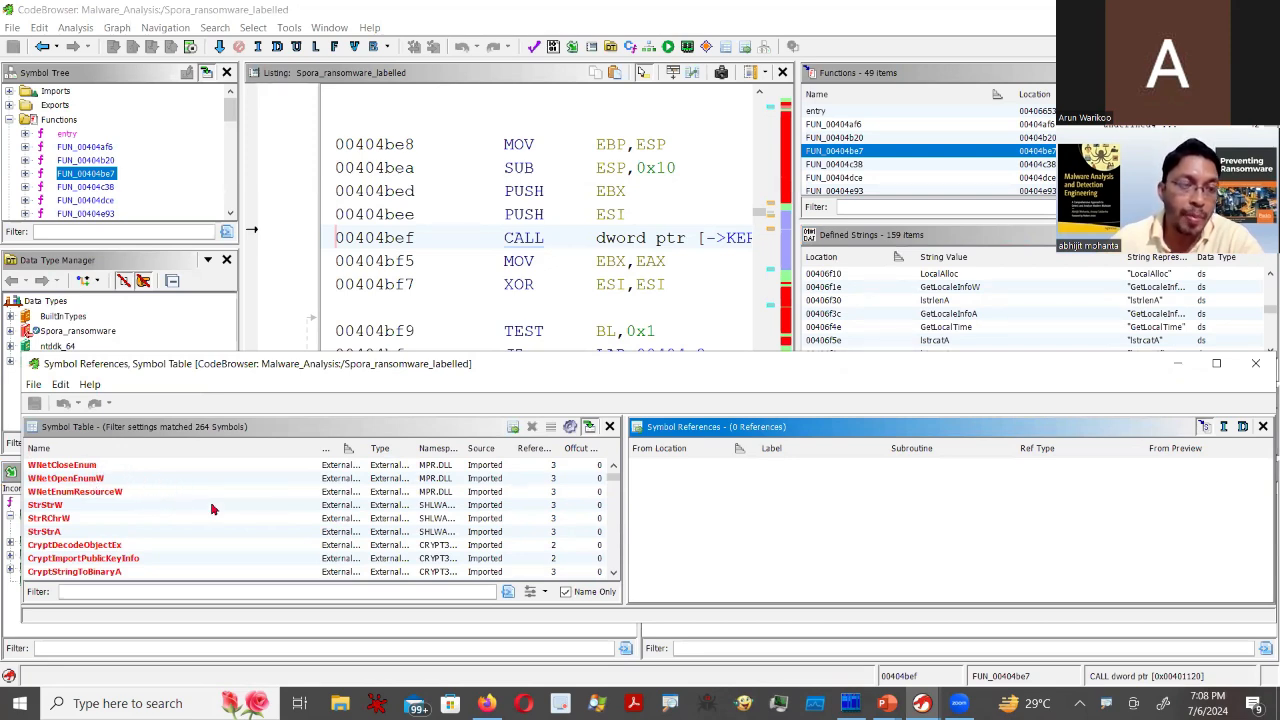
pyautogui.scroll(-10, 214, 509)
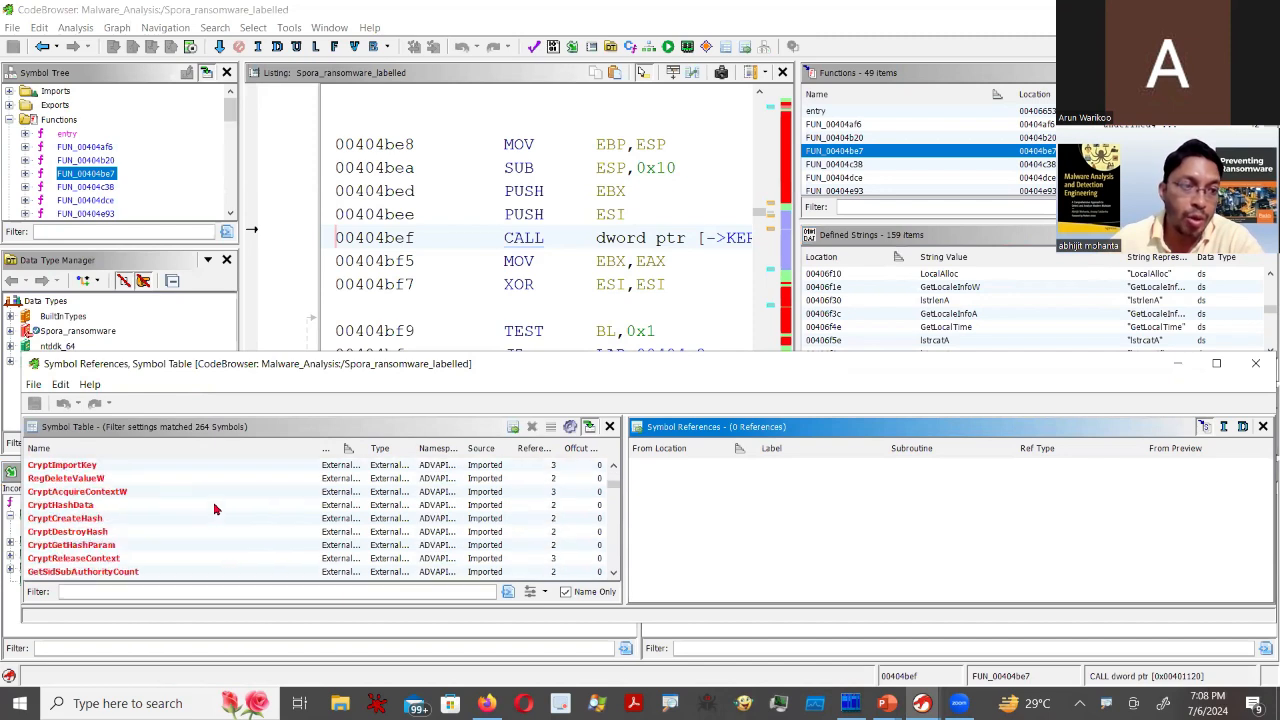
pyautogui.scroll(-3, 214, 511)
pyautogui.scroll(-5, 214, 510)
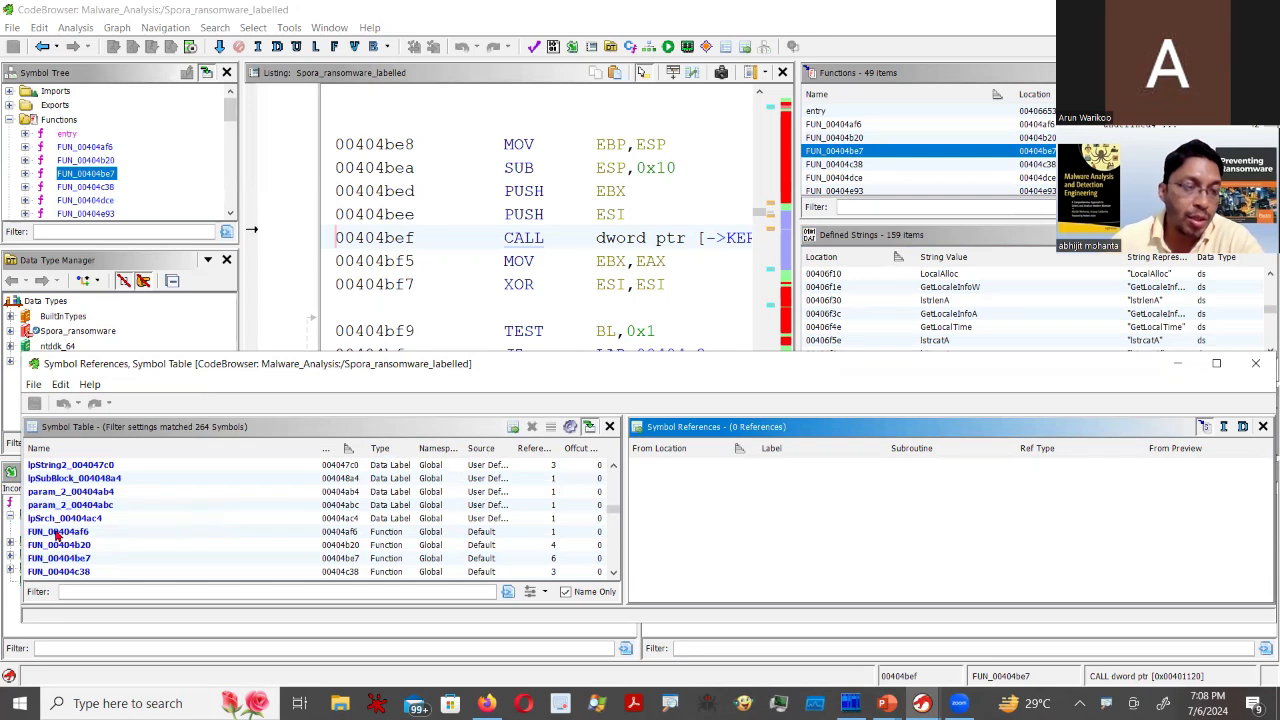
pyautogui.scroll(1, 209, 520)
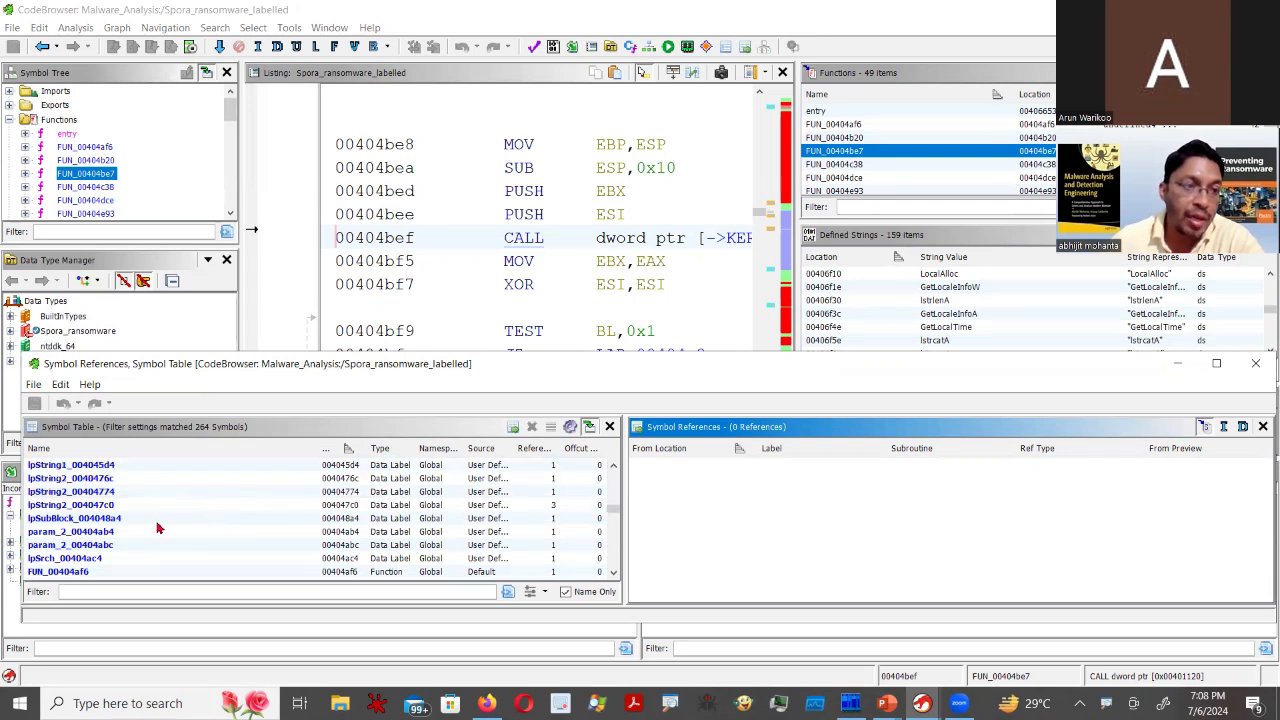
pyautogui.scroll(-1, 152, 529)
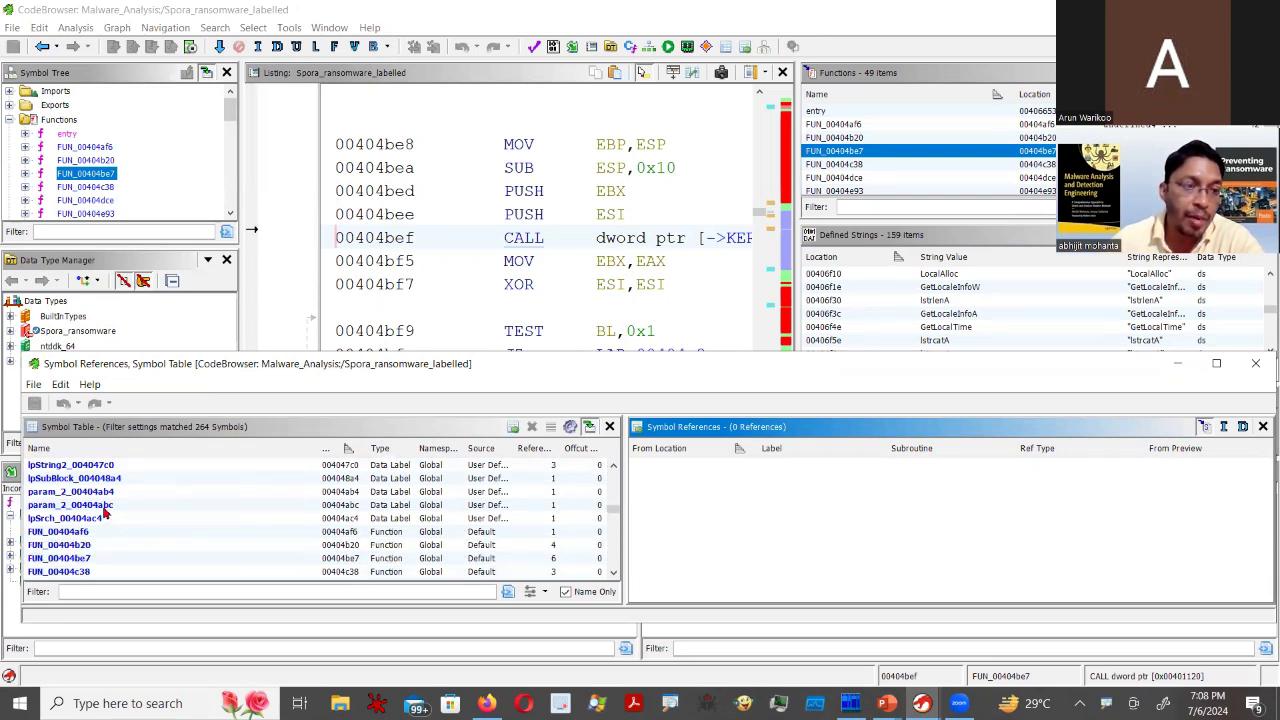
# - View the references to the symbols param_2_00404abc and param_2_00404ab4, then look through more of the Symbol Table
pyautogui.click(100, 510)
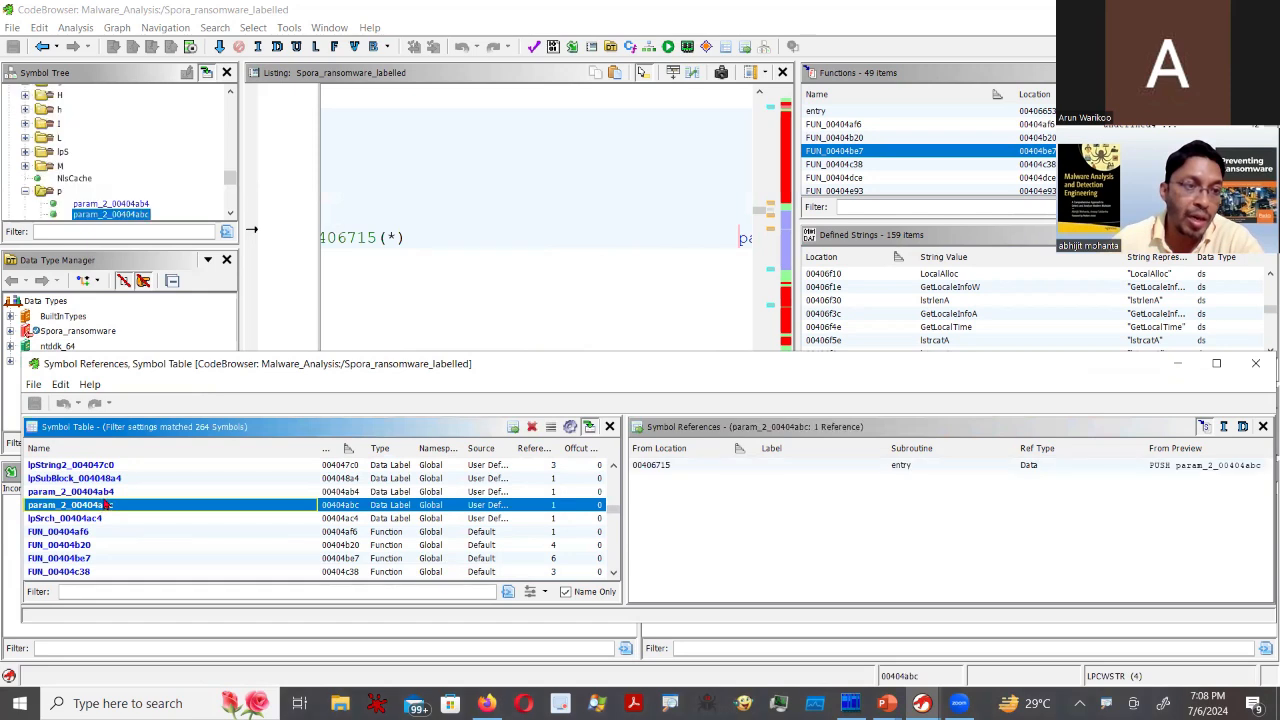
pyautogui.click(104, 492)
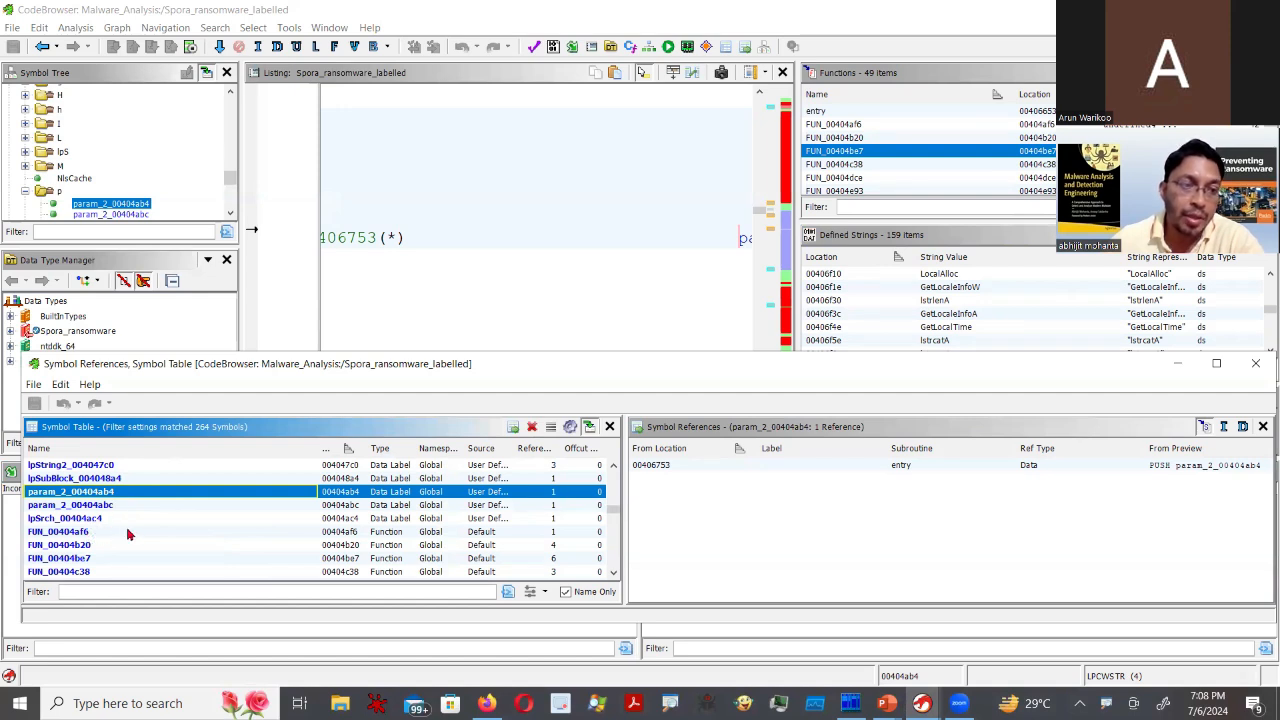
pyautogui.scroll(-1, 127, 535)
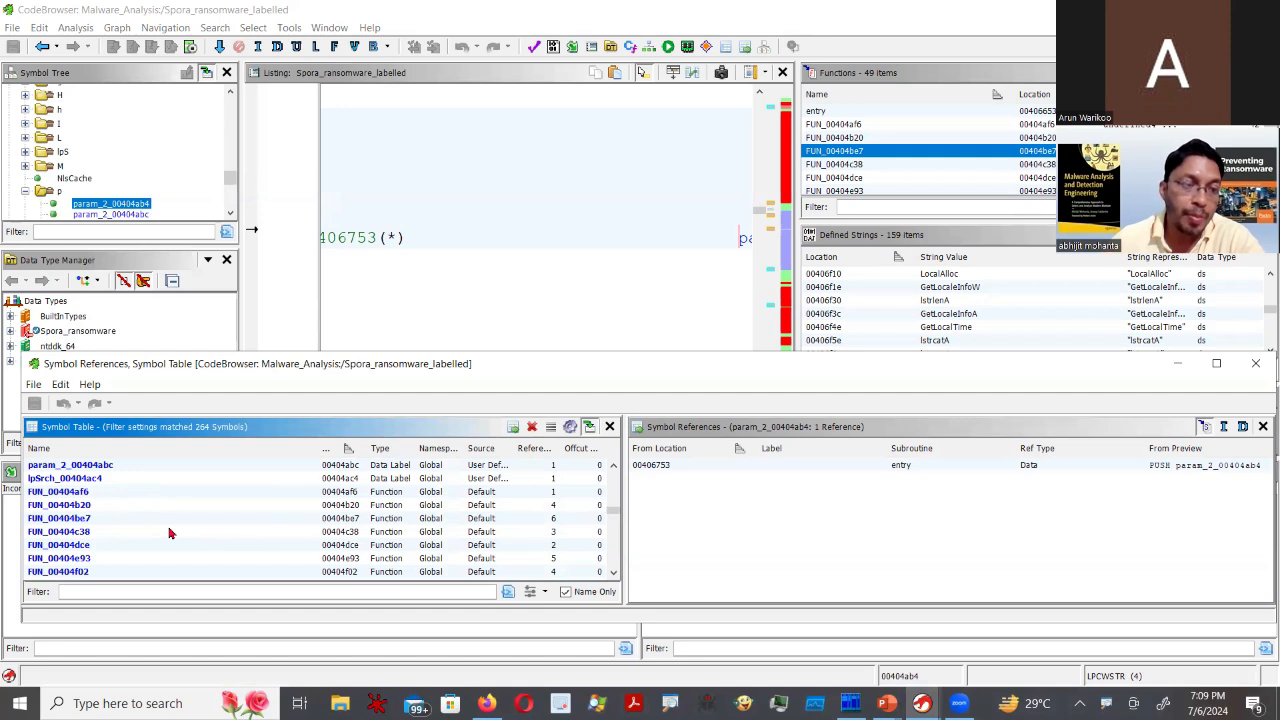
pyautogui.scroll(-2, 170, 533)
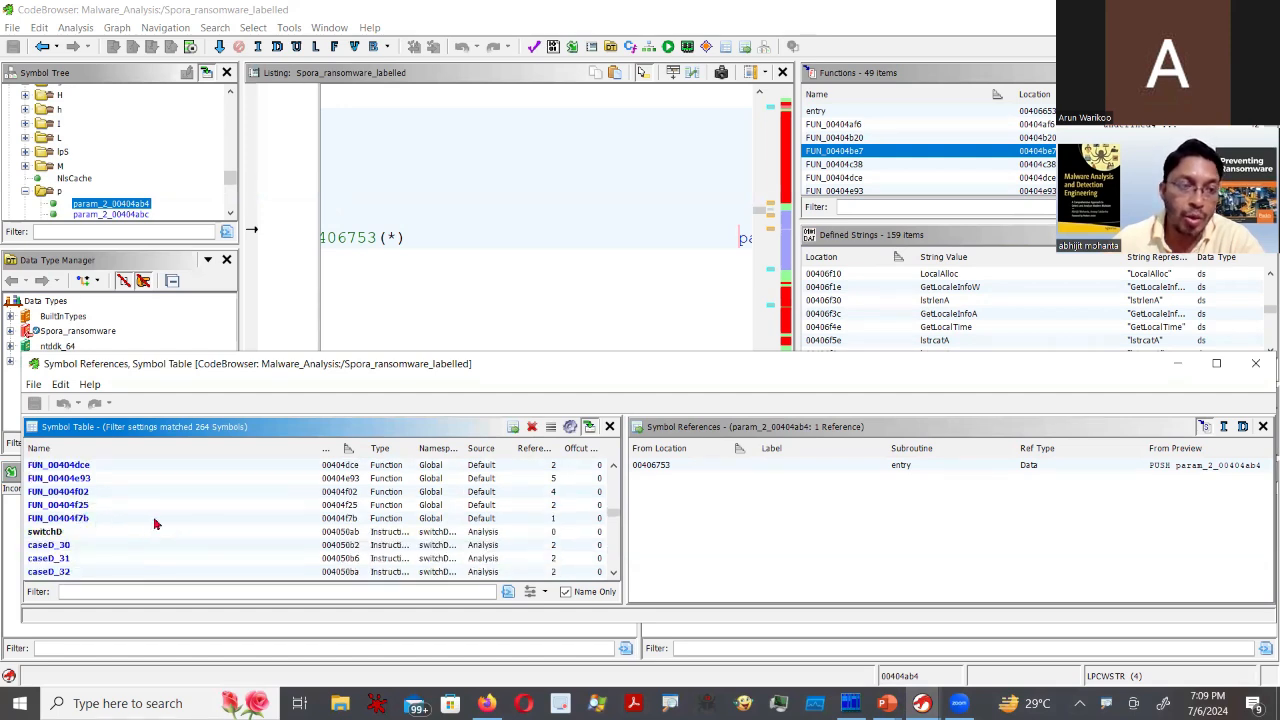
pyautogui.scroll(-2, 155, 523)
pyautogui.scroll(-8, 155, 523)
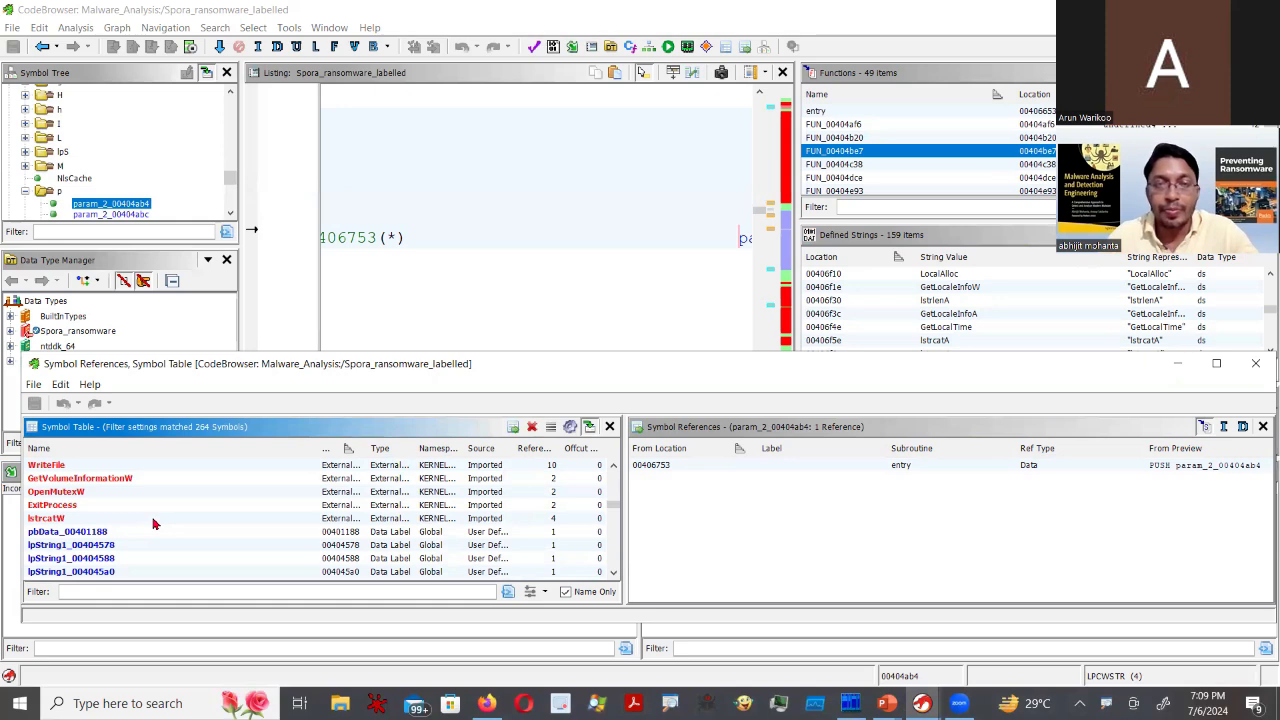
# - Switch to the PowerPoint slide show displaying the "Symbols vs Strings" slide
pyautogui.hotkey('alt', 'Tab')
pyautogui.hotkey('alt', 'Tab')
pyautogui.hotkey('alt', 'Tab')
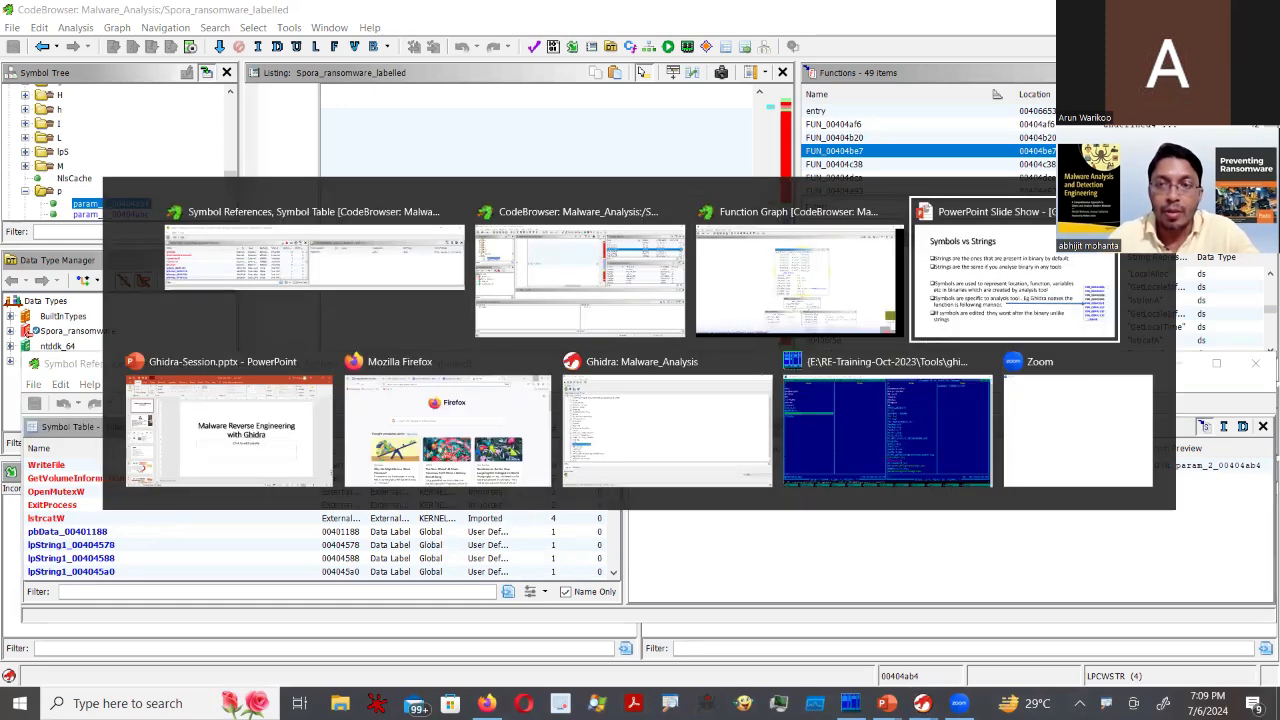
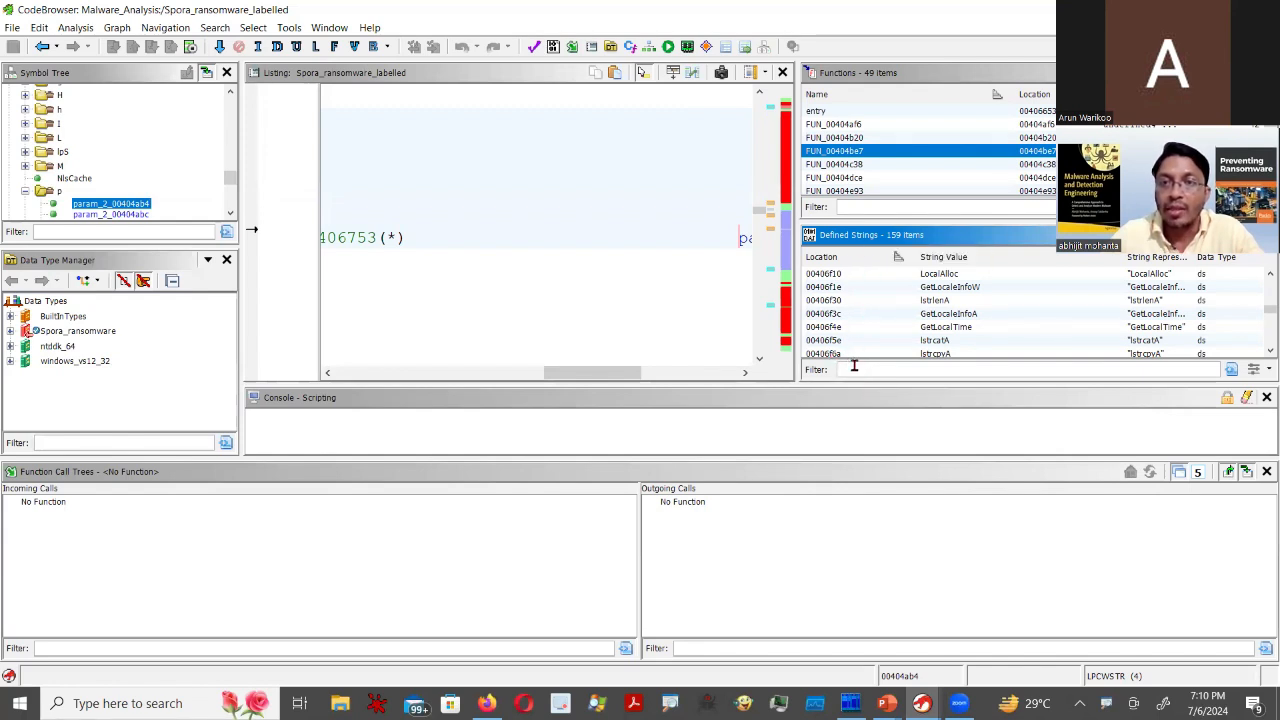
# - Make the Defined Strings pane taller at the expense of the Functions list and filter the strings by "vssa"
pyautogui.click(883, 205)
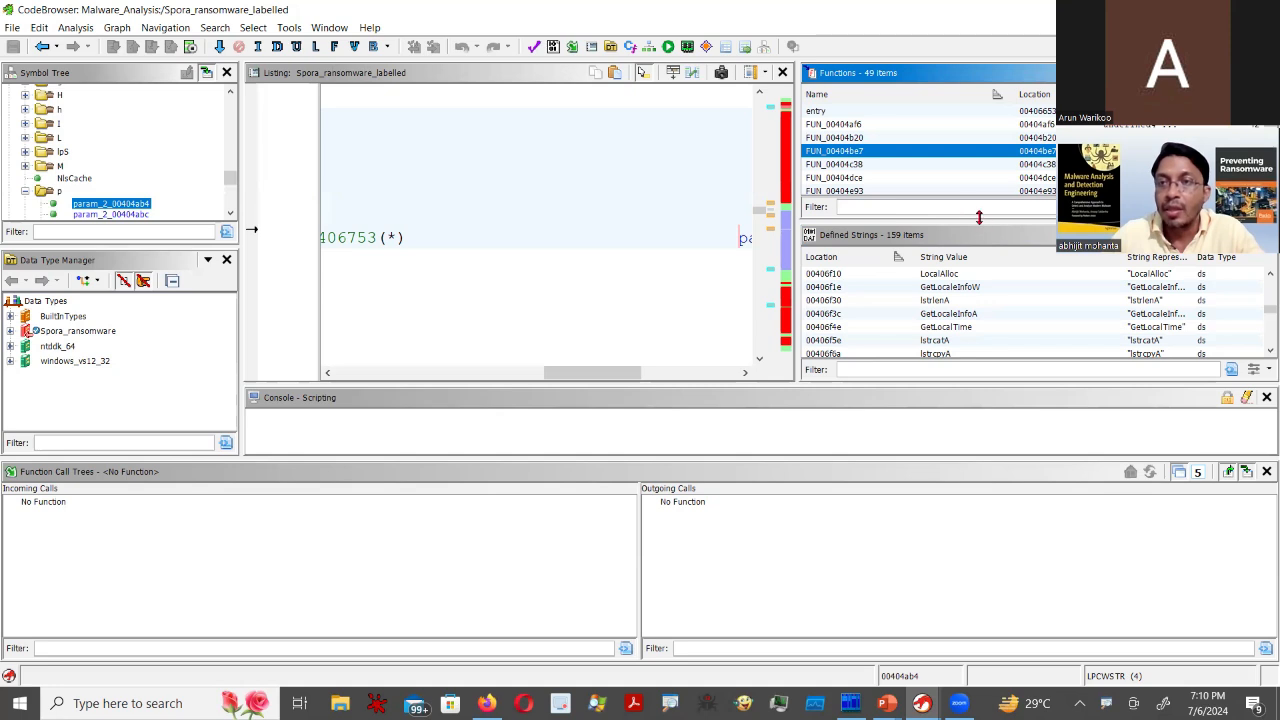
pyautogui.moveTo(997, 214); pyautogui.dragTo(1000, 287)
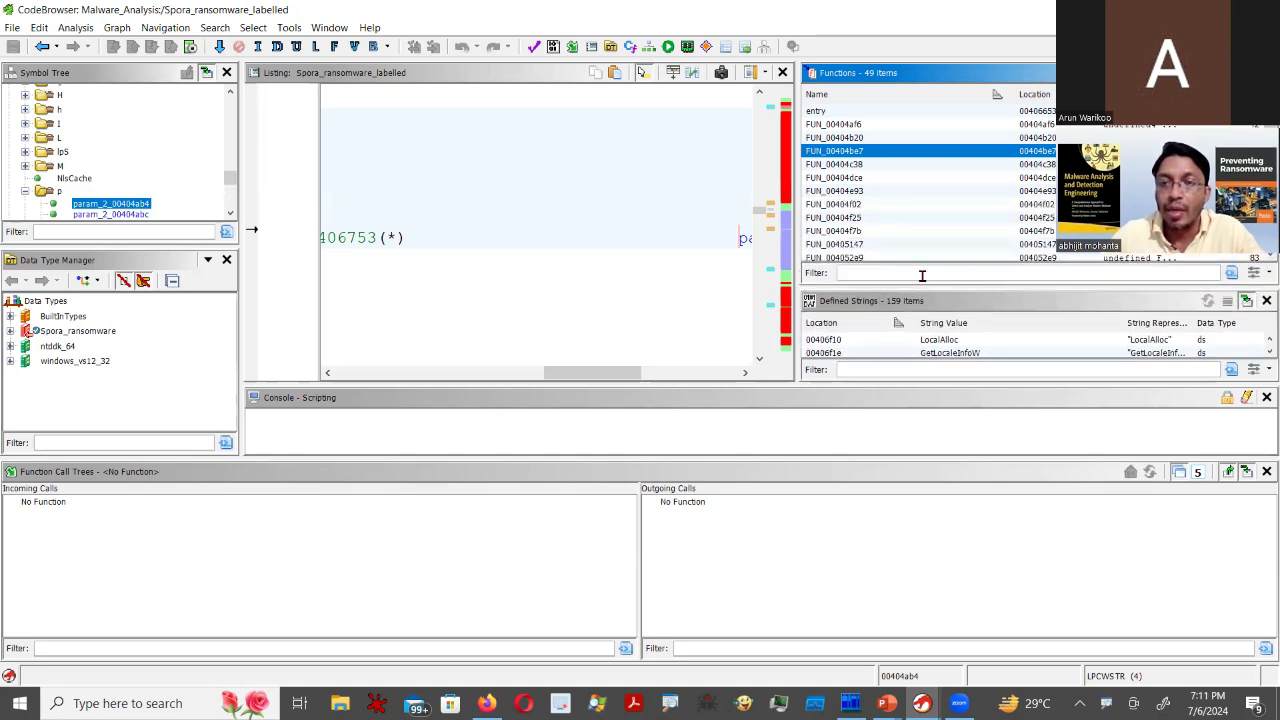
pyautogui.moveTo(932, 290); pyautogui.dragTo(977, 176)
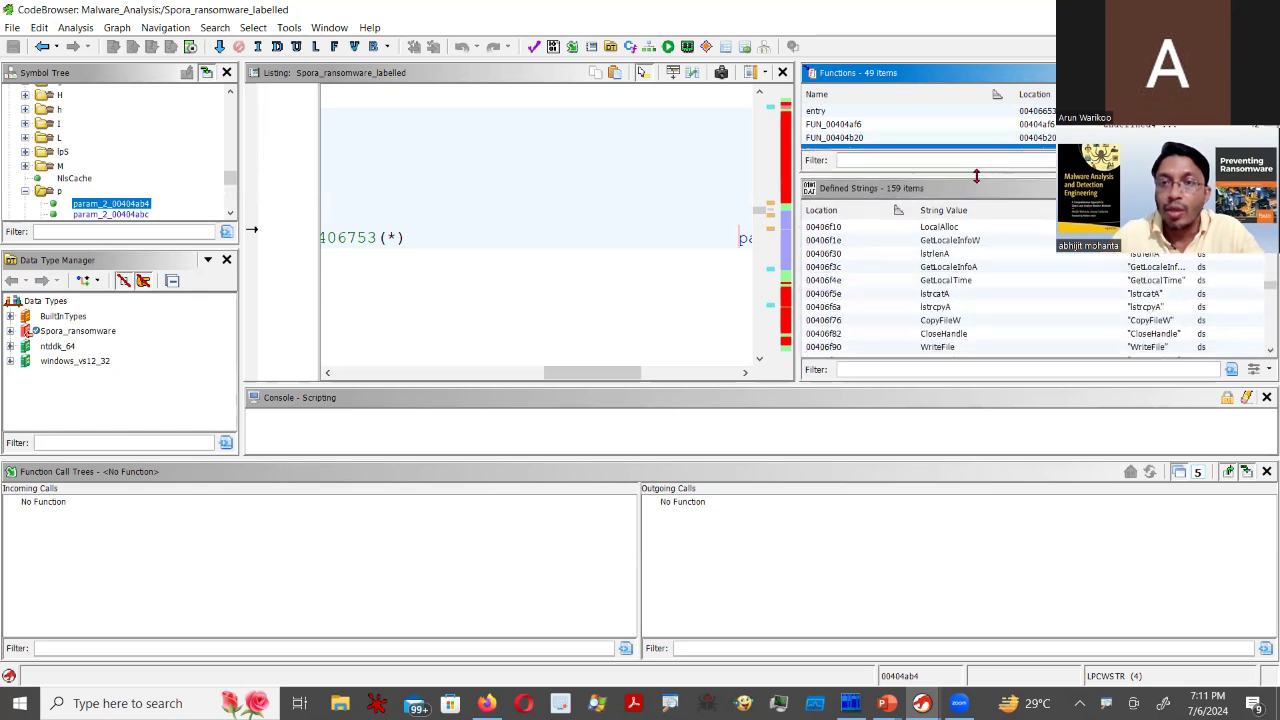
pyautogui.click(860, 368)
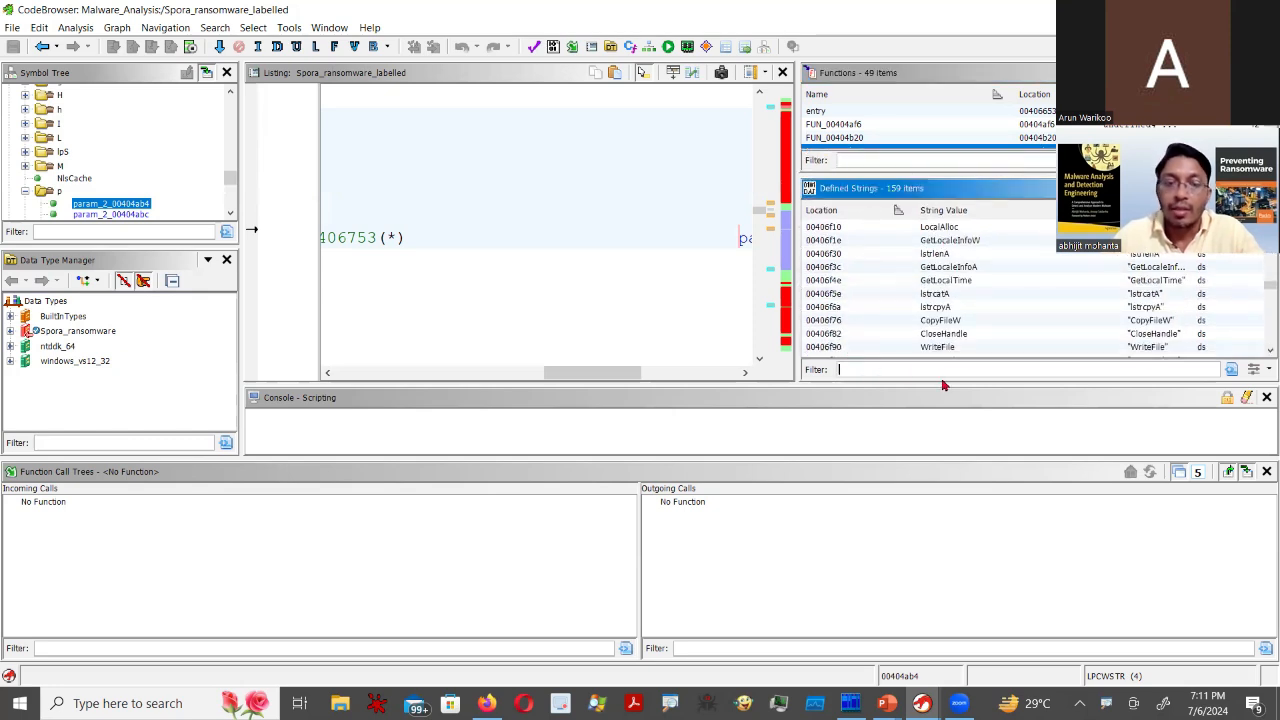
pyautogui.write('vssa')
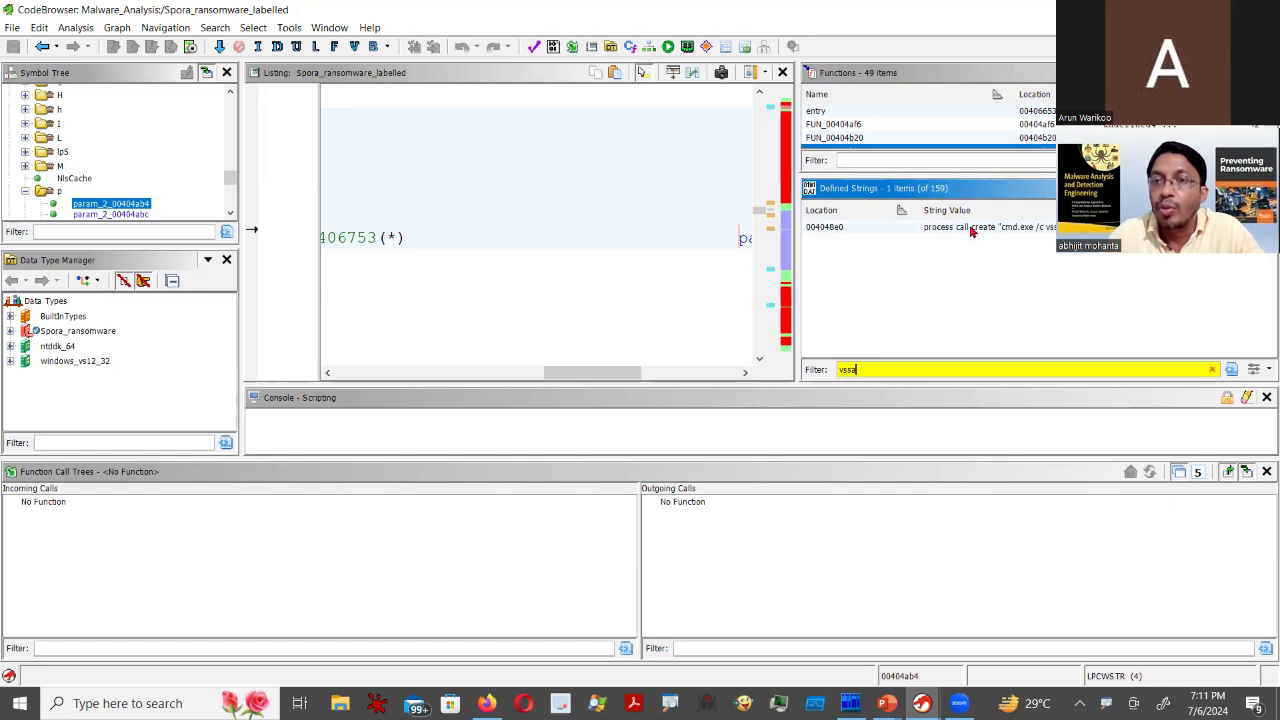
pyautogui.moveTo(949, 235); pyautogui.dragTo(1000, 241)
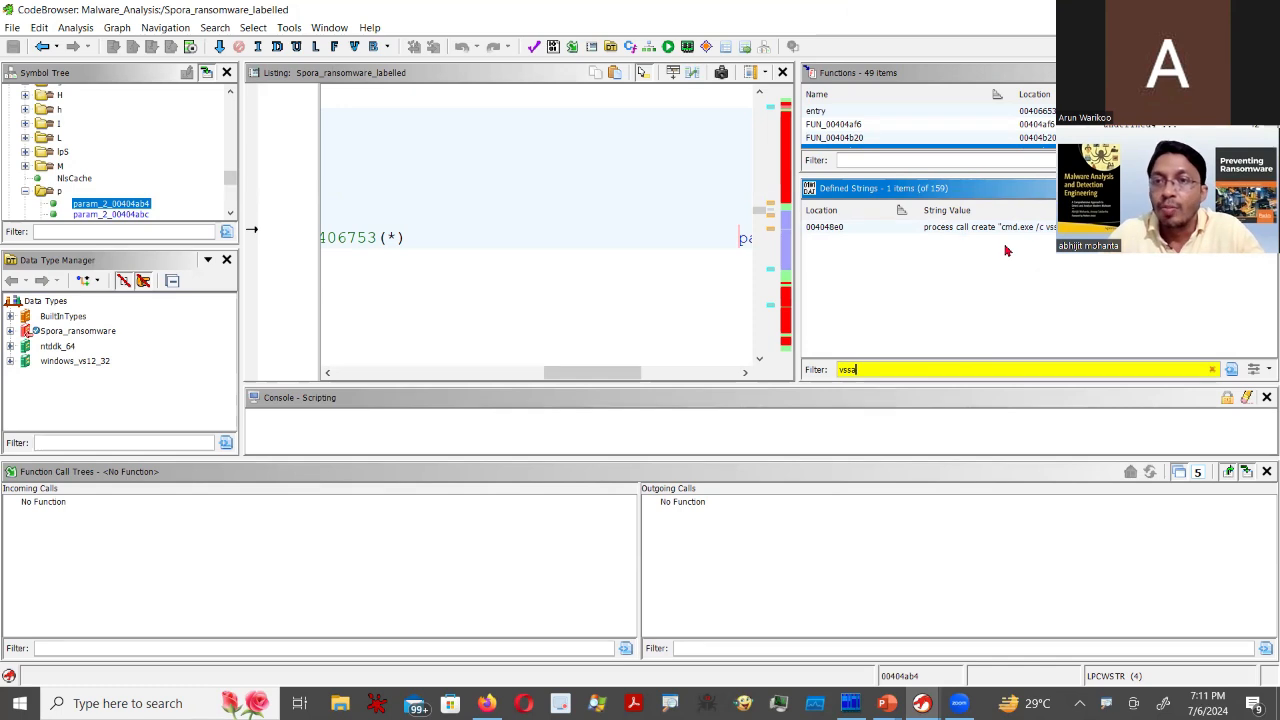
# - Go to the vssadmin command string at 004048e0 in the listing and widen the listing to show its cross-reference
pyautogui.click(850, 228)
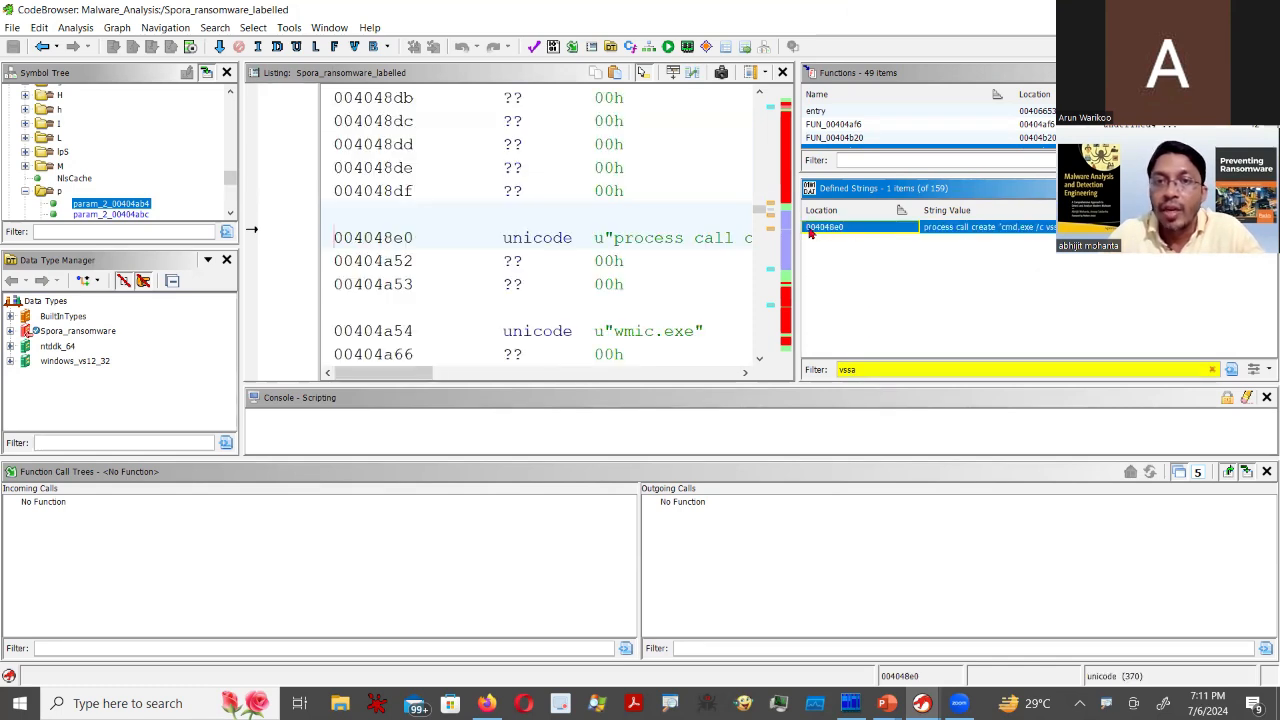
pyautogui.moveTo(795, 226); pyautogui.dragTo(1165, 226)
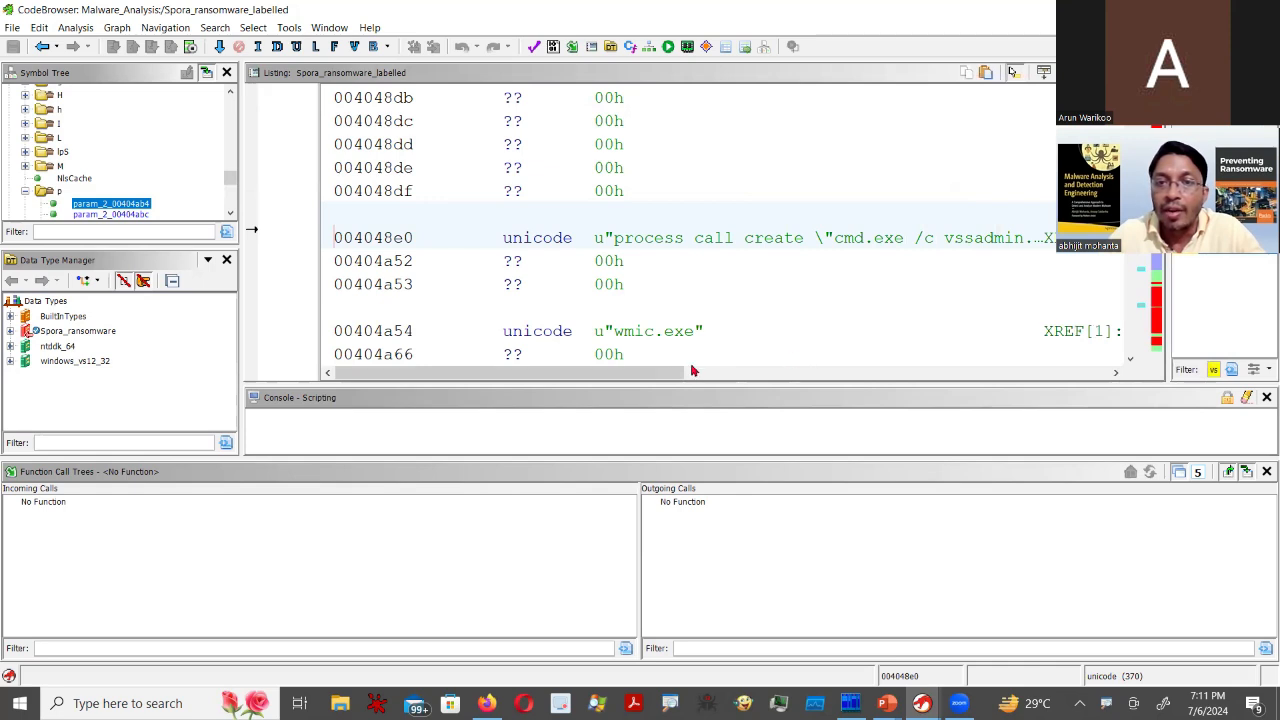
pyautogui.moveTo(677, 372); pyautogui.dragTo(820, 380)
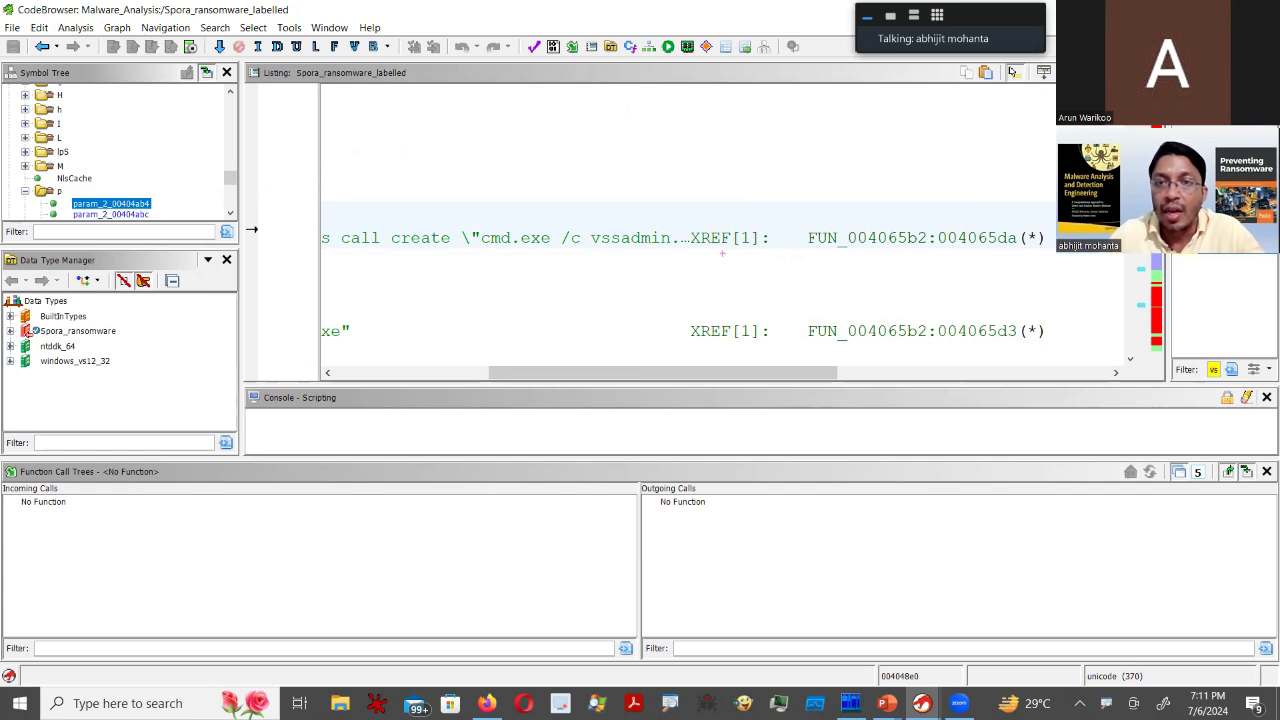
pyautogui.moveTo(722, 254); pyautogui.dragTo(887, 270)
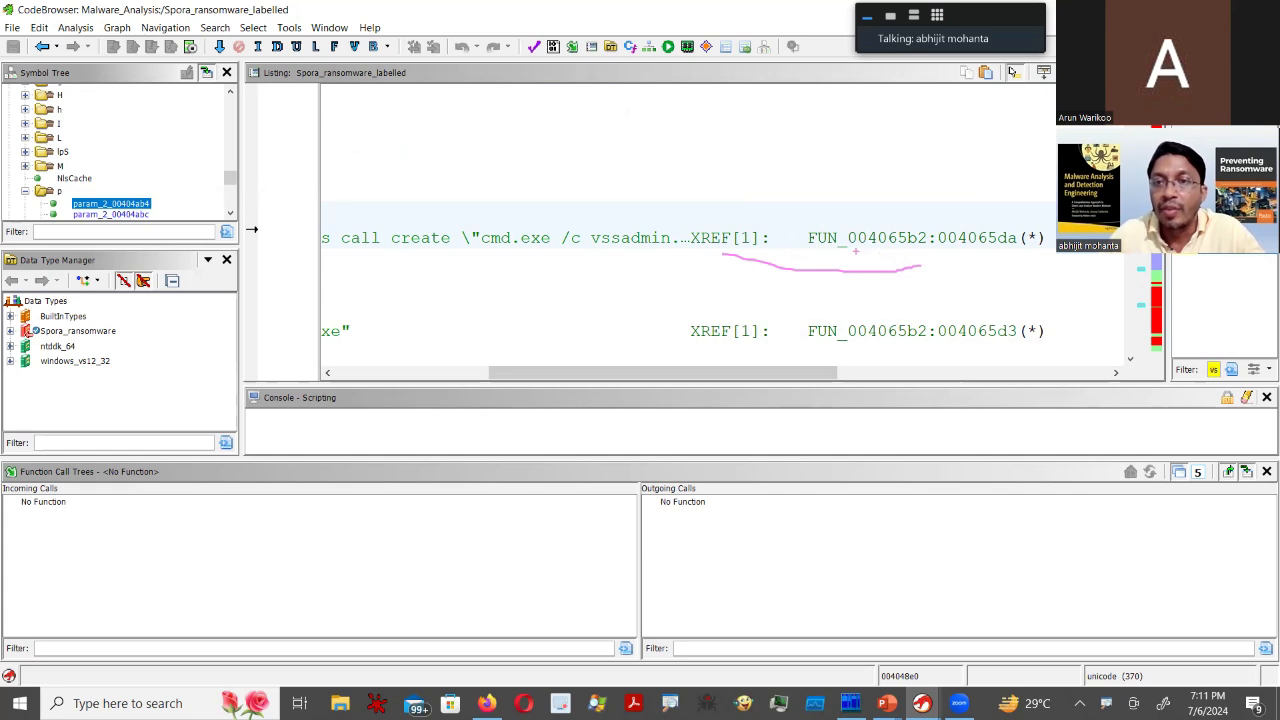
pyautogui.moveTo(855, 251)
pyautogui.mouseDown()
pyautogui.moveTo(938, 234)
pyautogui.moveTo(824, 236)
pyautogui.mouseUp()
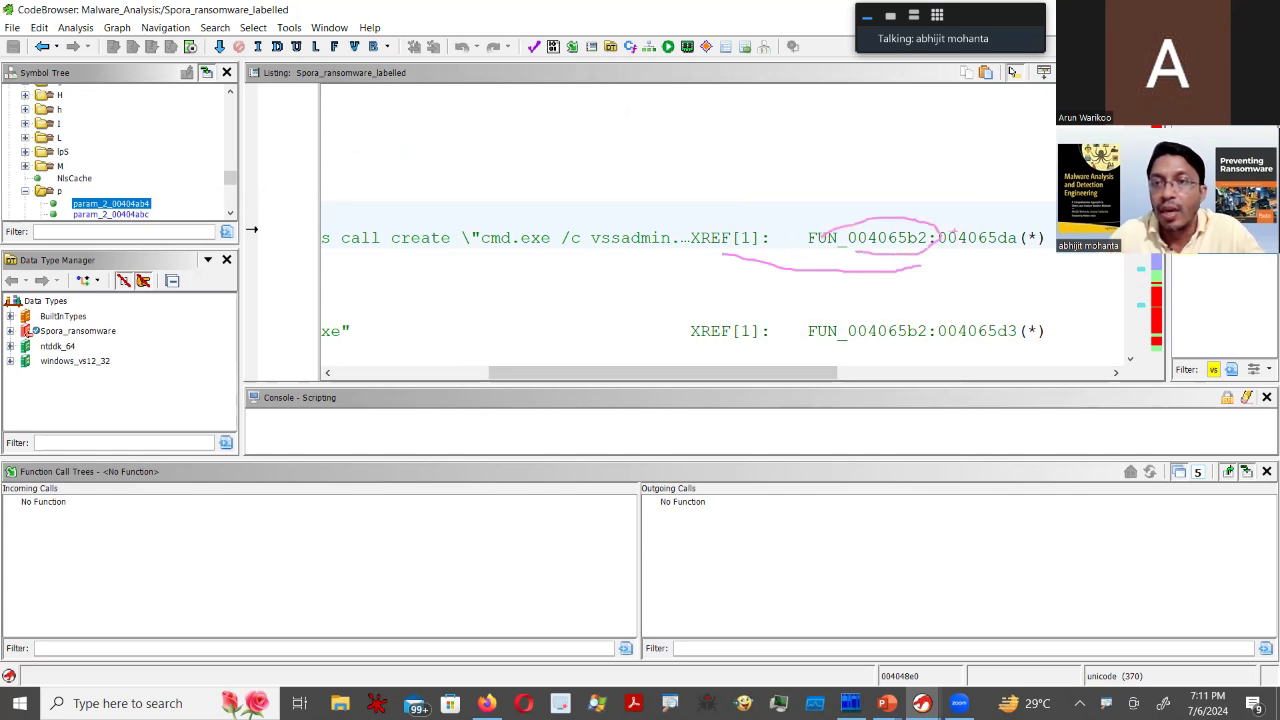
pyautogui.moveTo(940, 232); pyautogui.dragTo(1056, 234)
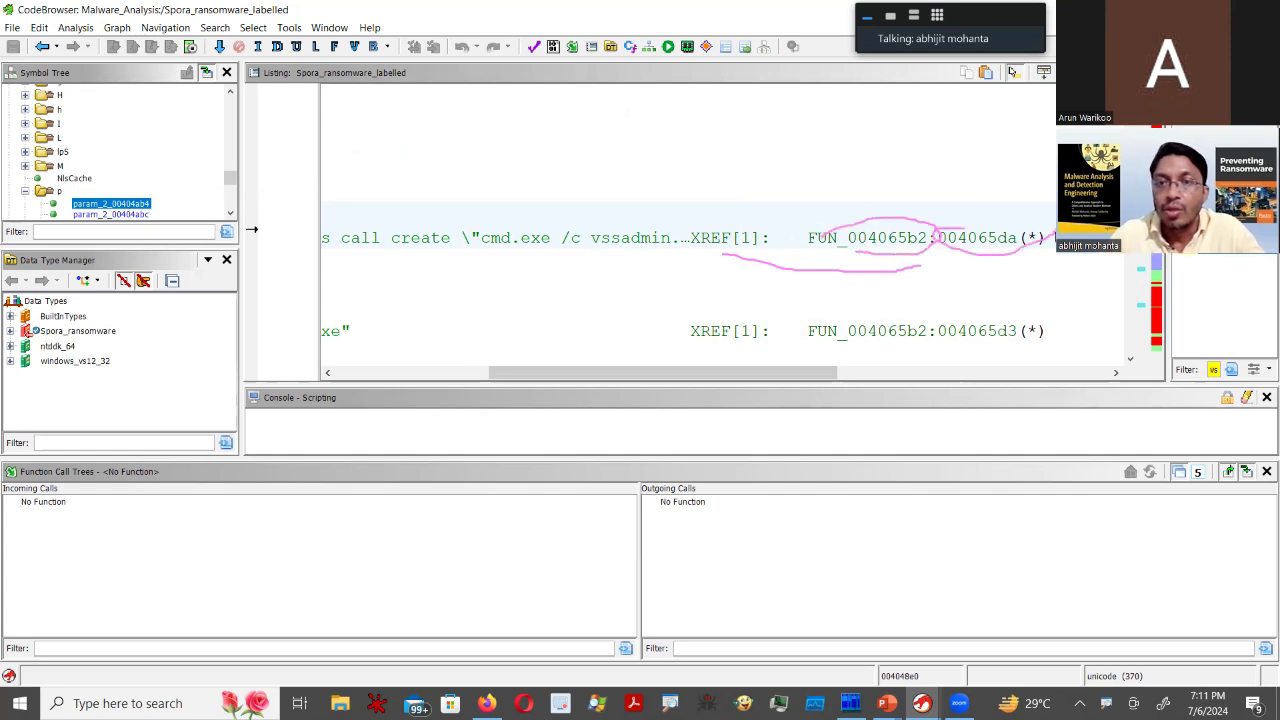
# - Follow the string's cross-reference to 004065da in FUN_004065b2, inspect the surrounding code, and narrow the listing to reveal the Defined Strings pane
pyautogui.moveTo(888, 244)
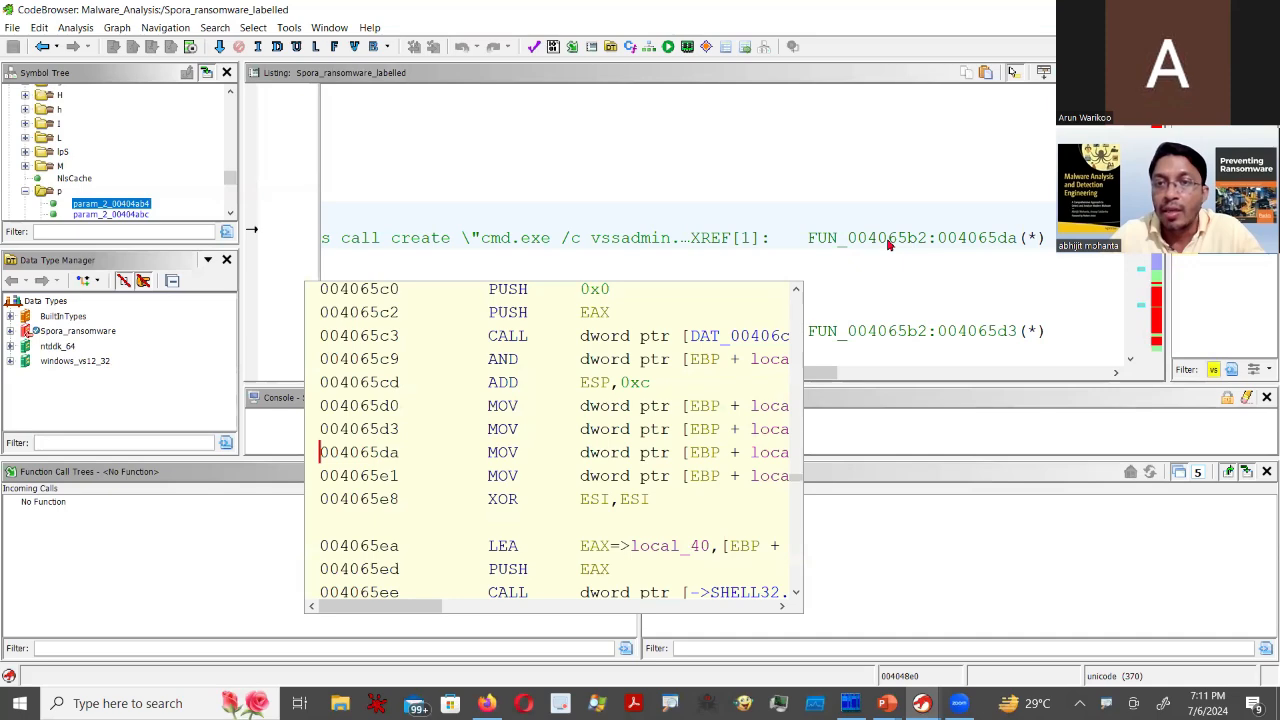
pyautogui.doubleClick(950, 242)
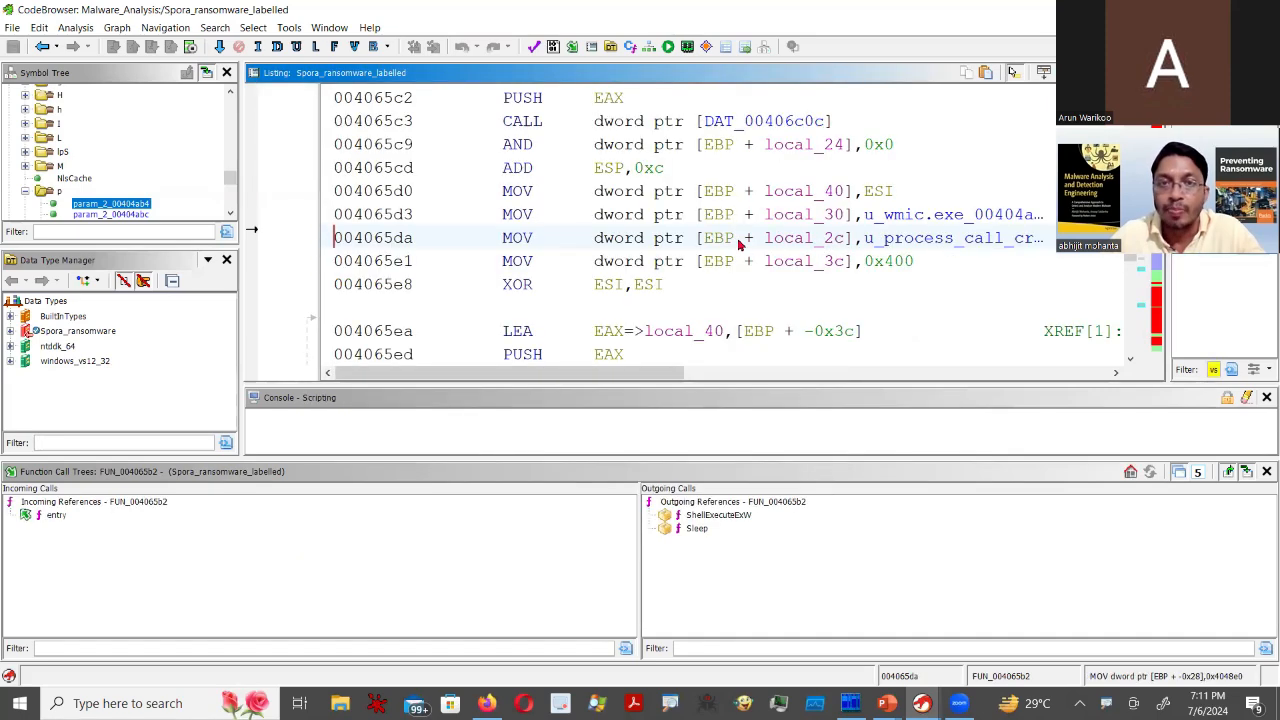
pyautogui.scroll(3, 738, 244)
pyautogui.scroll(-1, 736, 244)
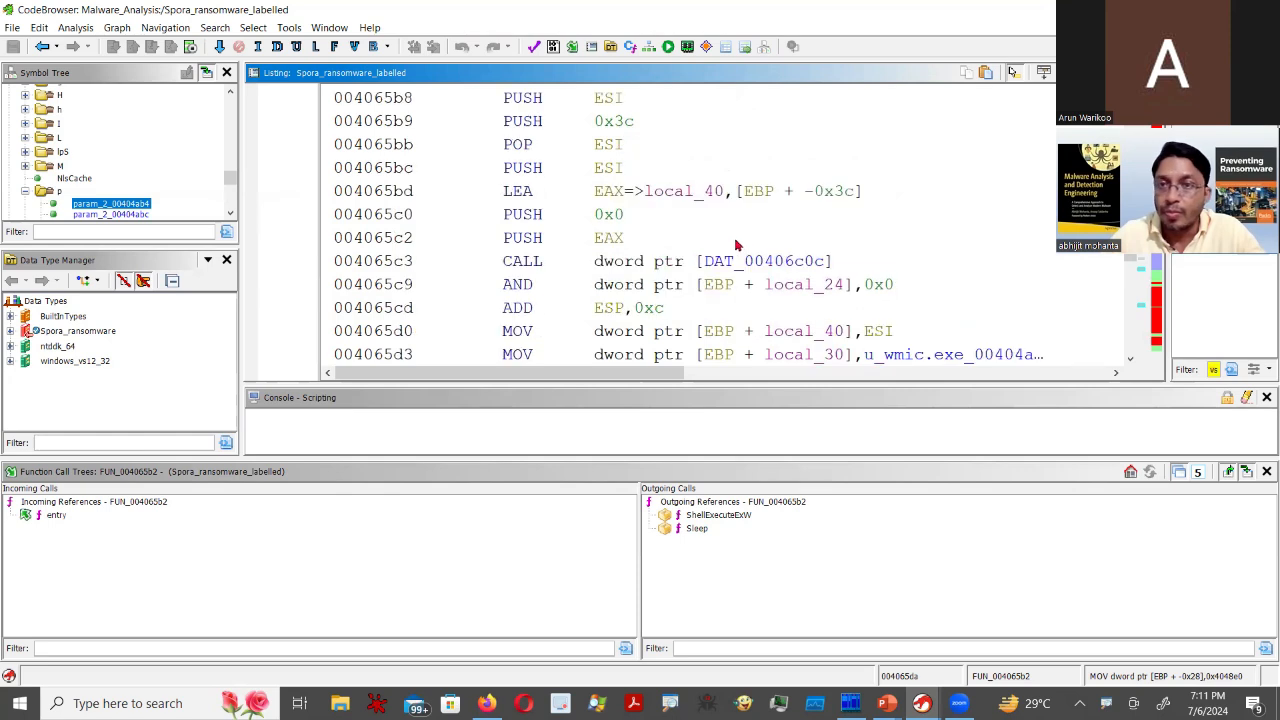
pyautogui.moveTo(1168, 187); pyautogui.dragTo(1016, 187)
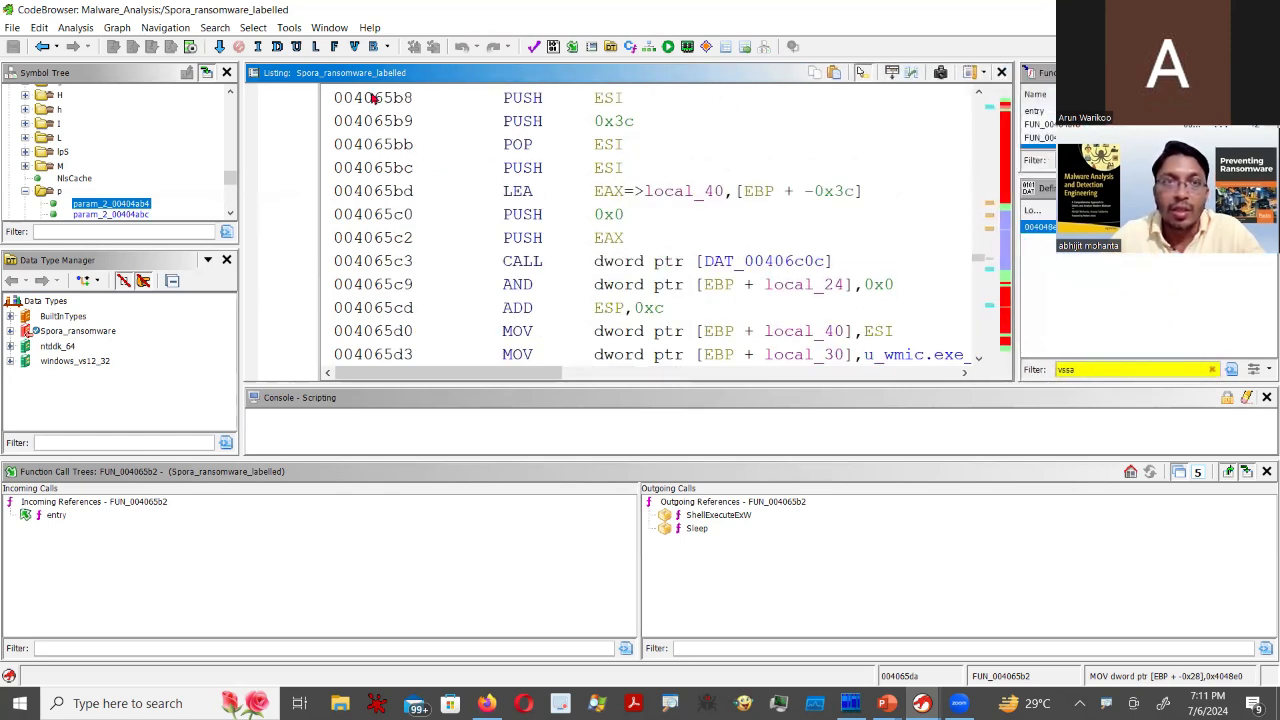
# - Open the decompiled code of FUN_004065b2 in a maximized window and inspect the vssadmin parameter string and the ShellExecuteExW call
pyautogui.click(327, 28)
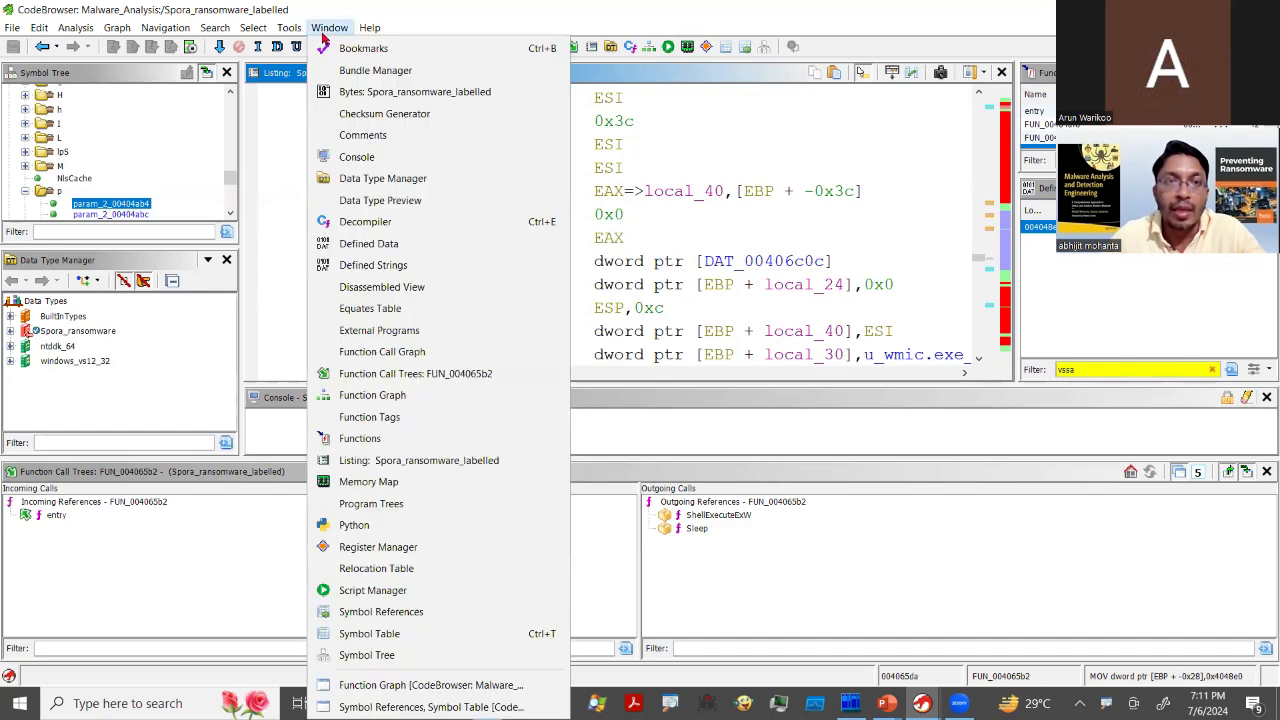
pyautogui.click(390, 222)
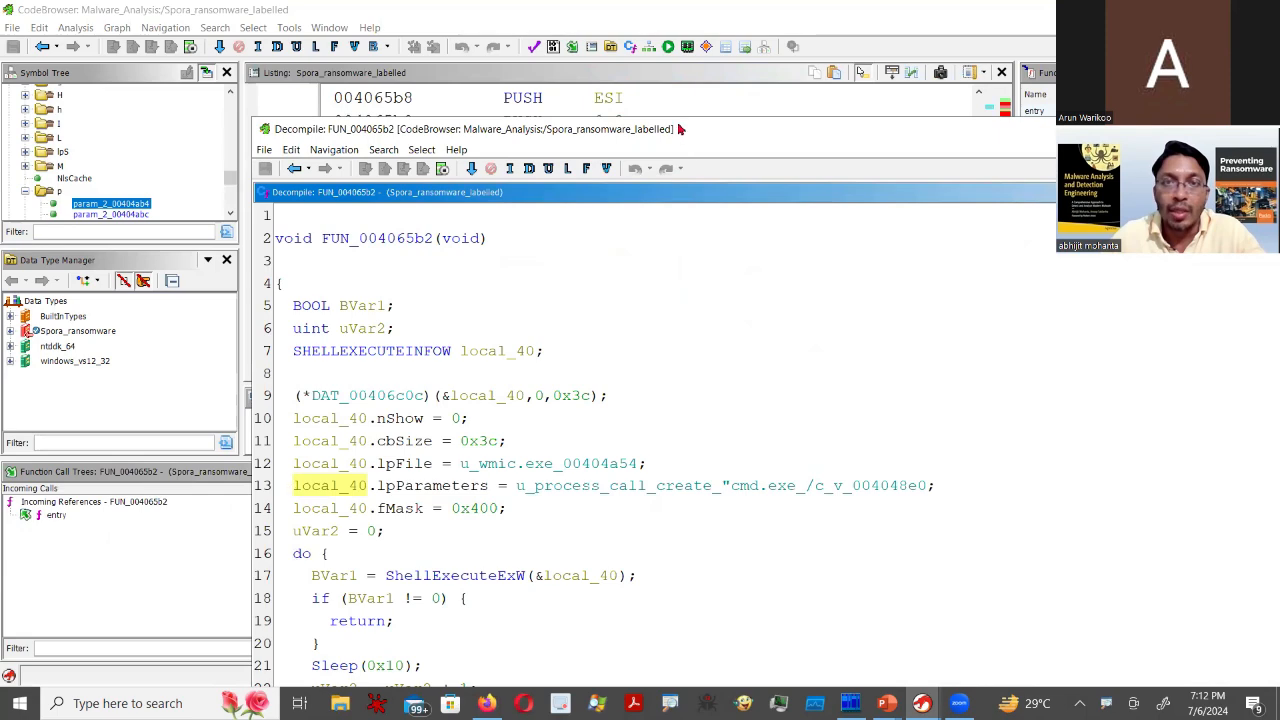
pyautogui.moveTo(680, 129); pyautogui.dragTo(424, 127)
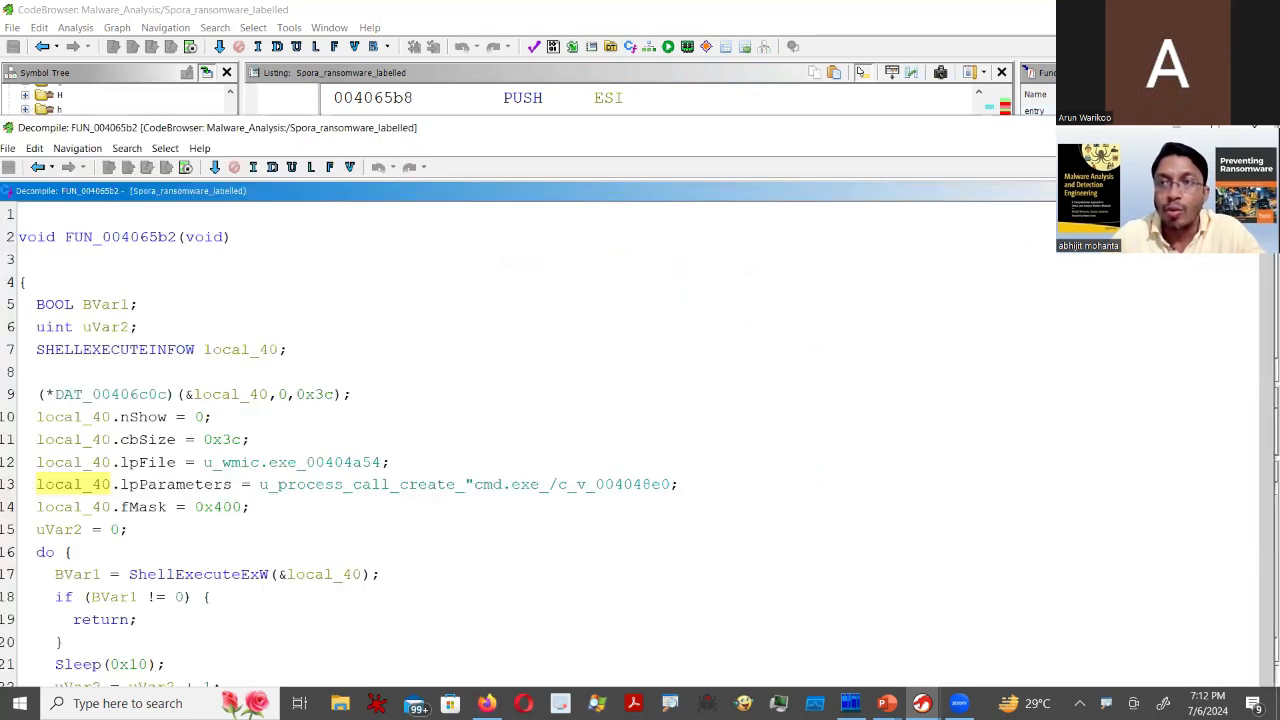
pyautogui.click(1215, 127)
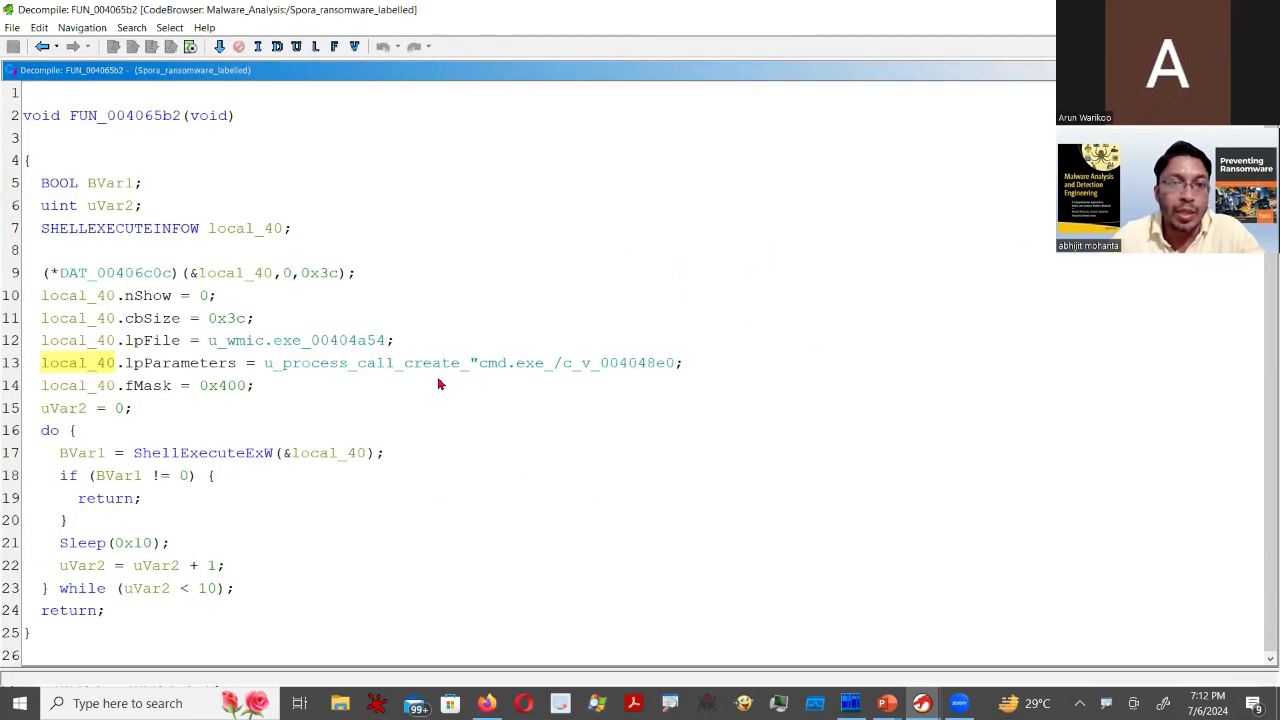
pyautogui.click(190, 453)
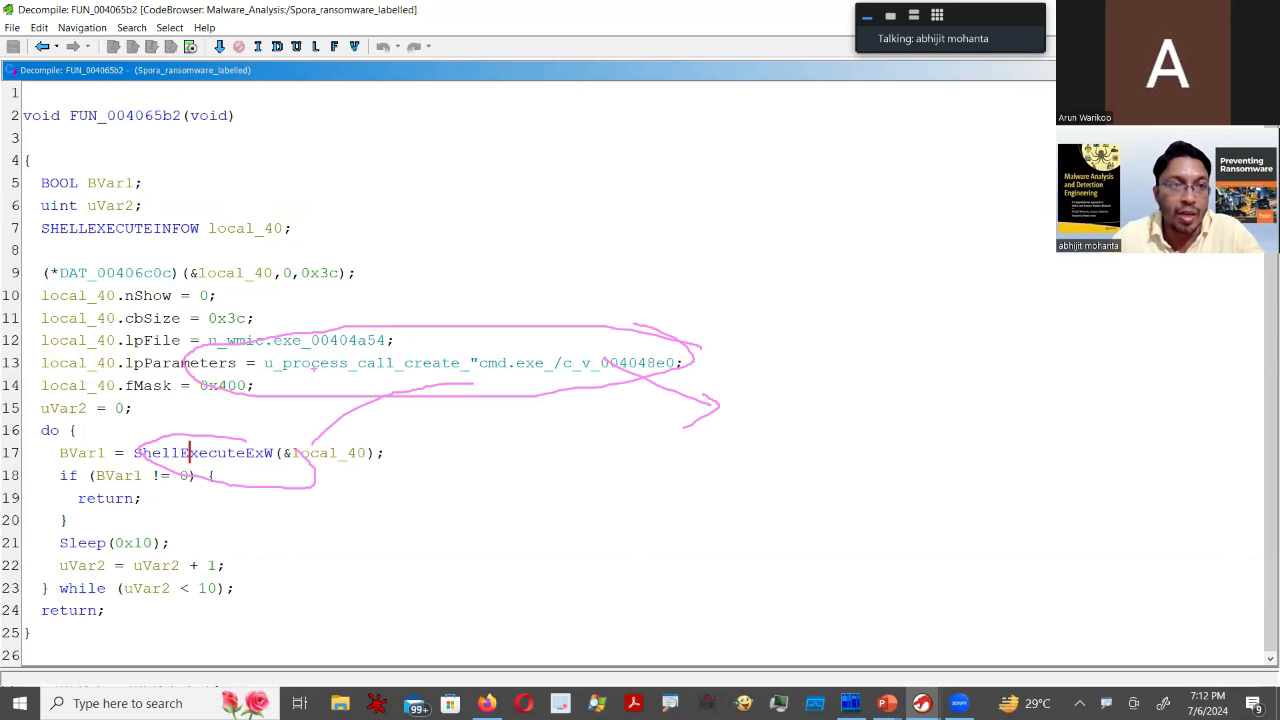
# - Rename the function FUN_004065b2 to Backup_Deletion in the decompiled code
pyautogui.click(141, 117)
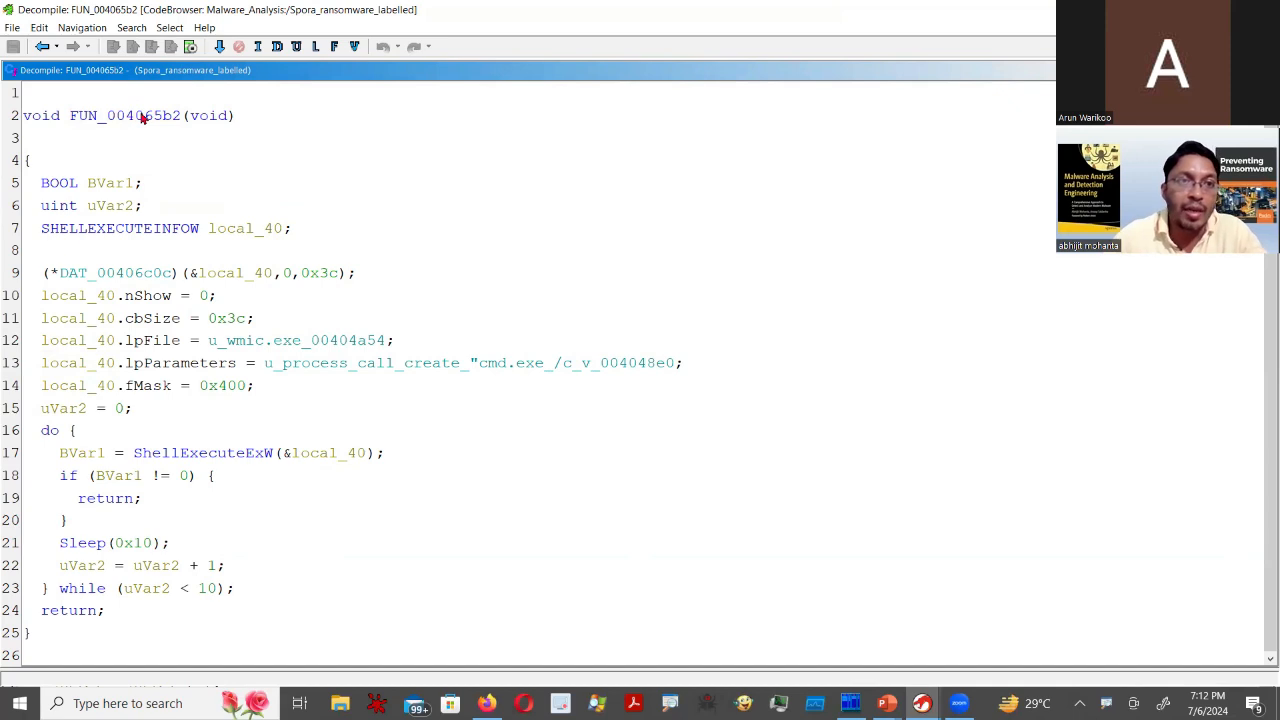
pyautogui.rightClick(142, 117)
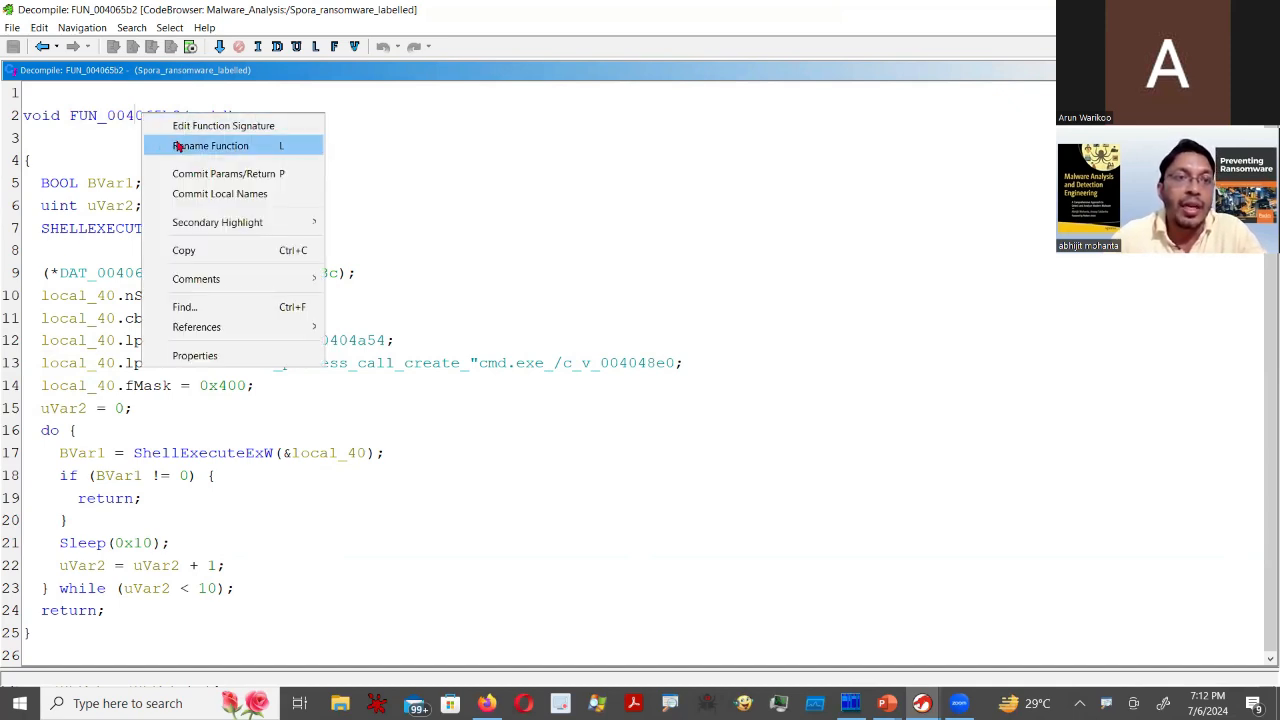
pyautogui.click(210, 146)
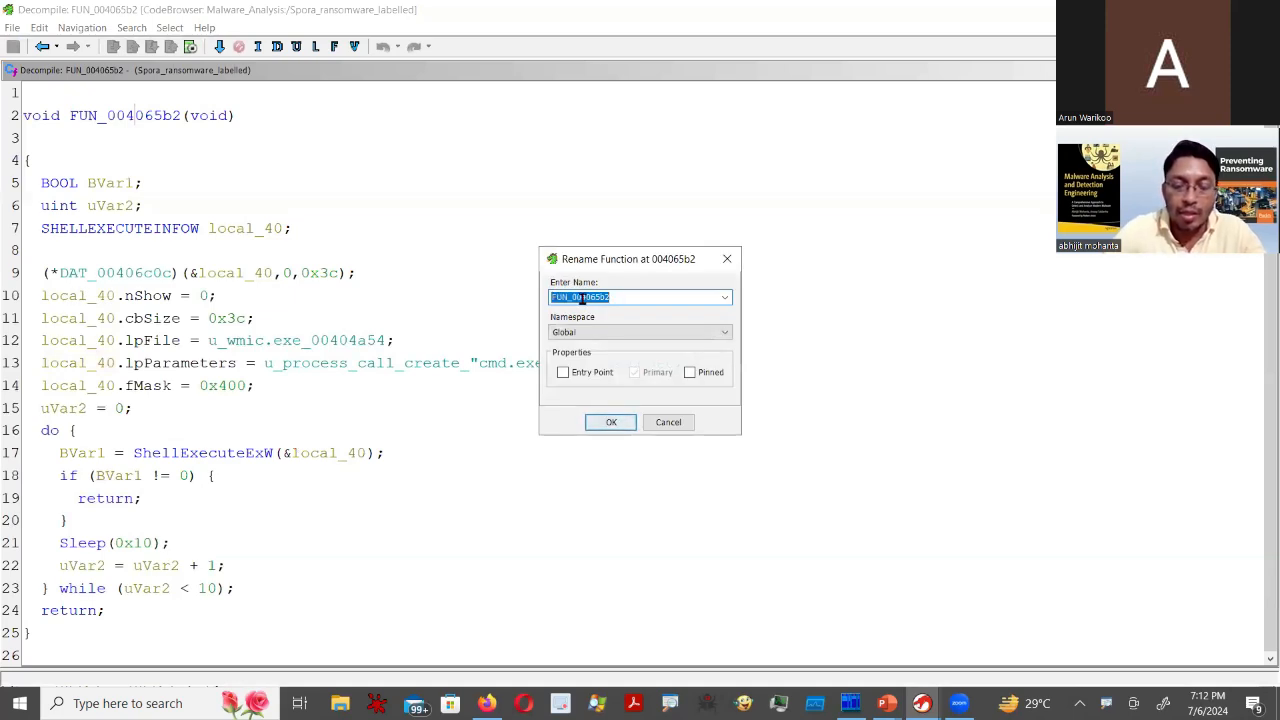
pyautogui.write('Back')
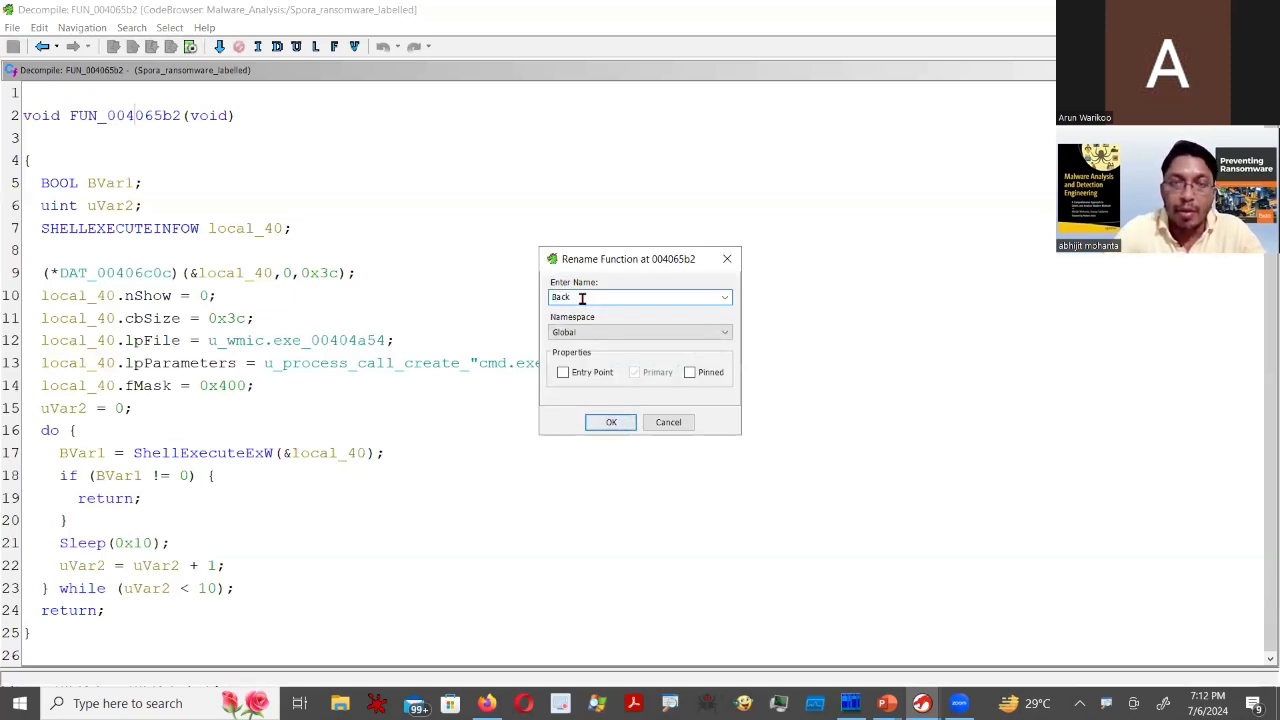
pyautogui.write('upDelet')
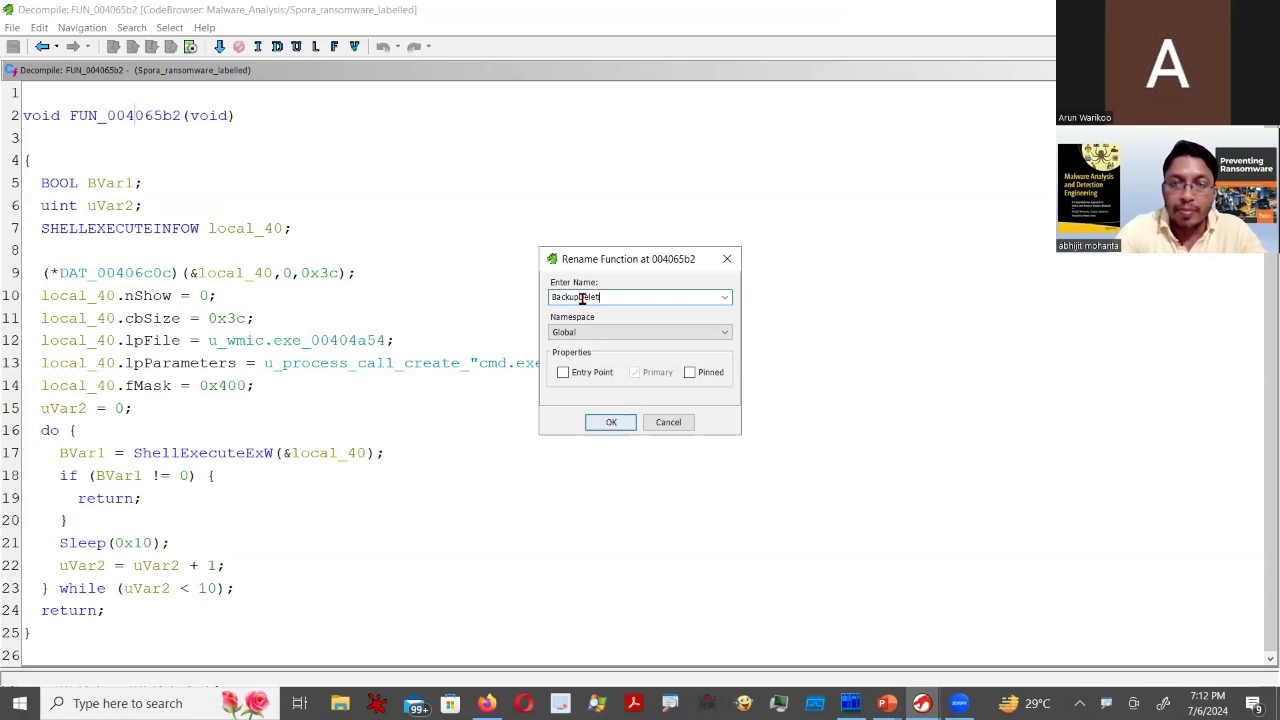
pyautogui.write('ion')
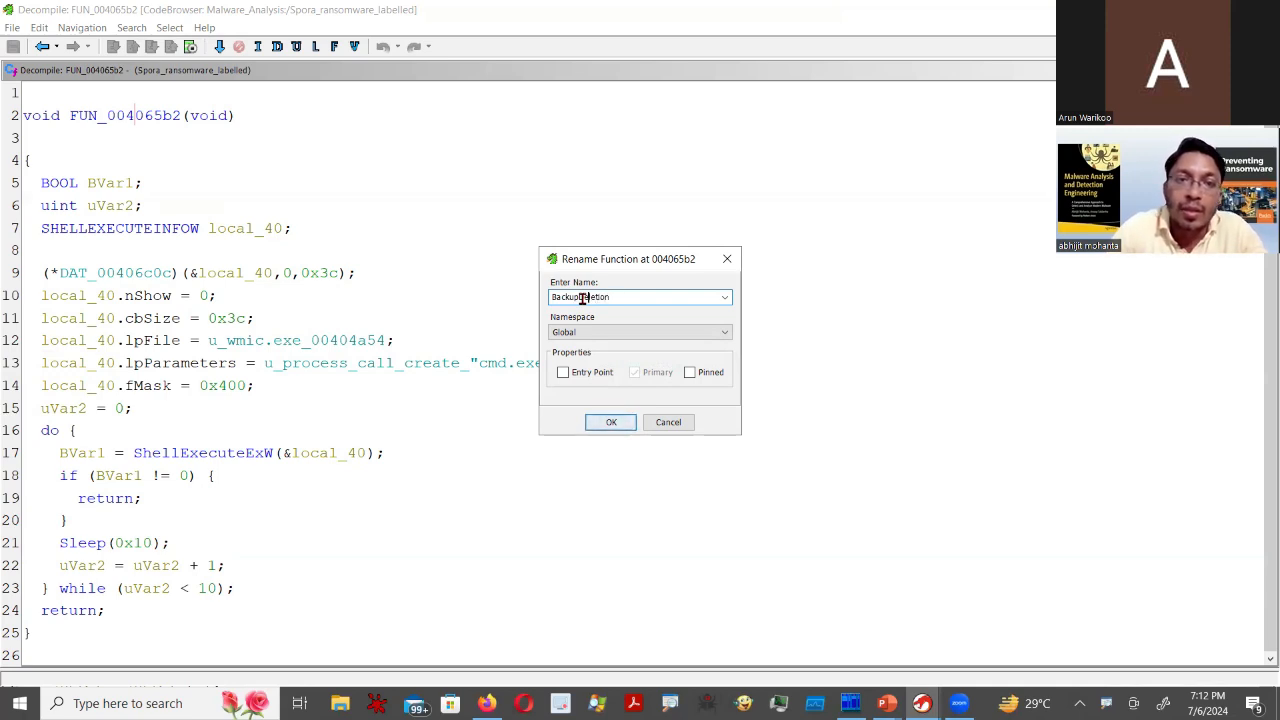
pyautogui.click(581, 298)
pyautogui.write('_')
pyautogui.press('Return')
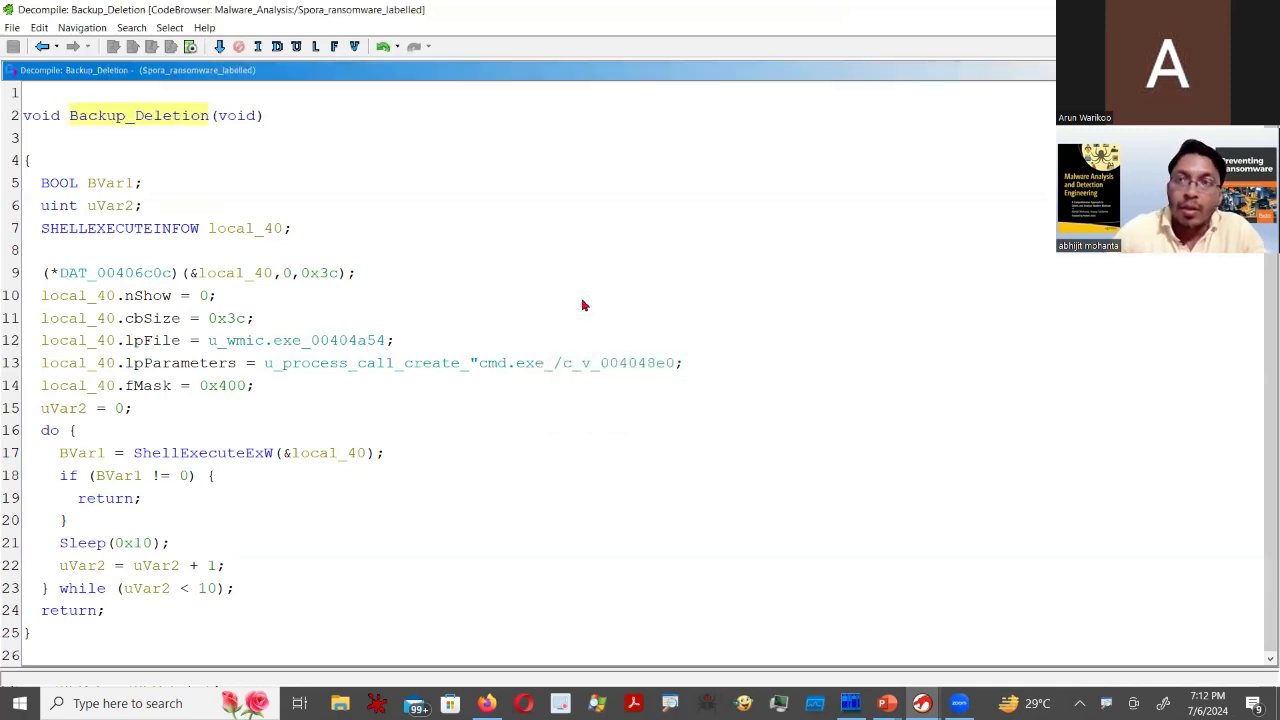
# - Restore the decompiler window, filter the symbol table by "back", and show the references to Backup_Deletion, repositioning the symbol window
pyautogui.press('super+Down')
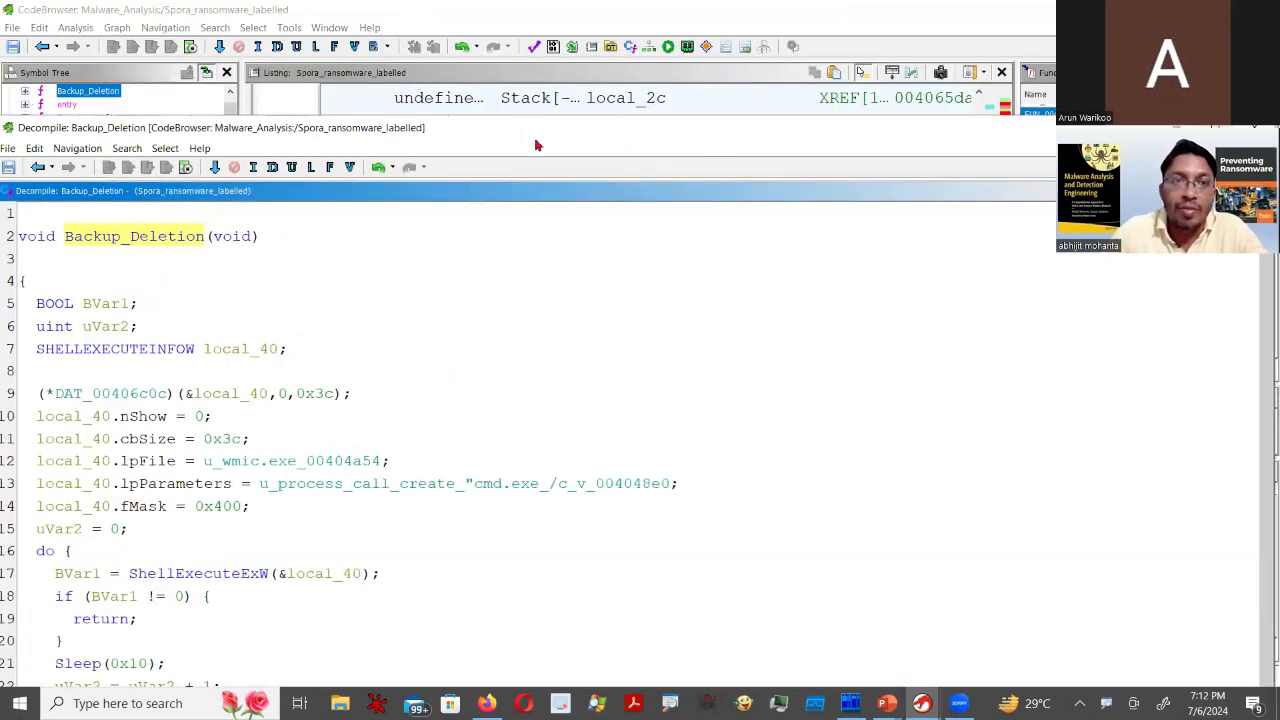
pyautogui.moveTo(536, 141); pyautogui.dragTo(790, 114)
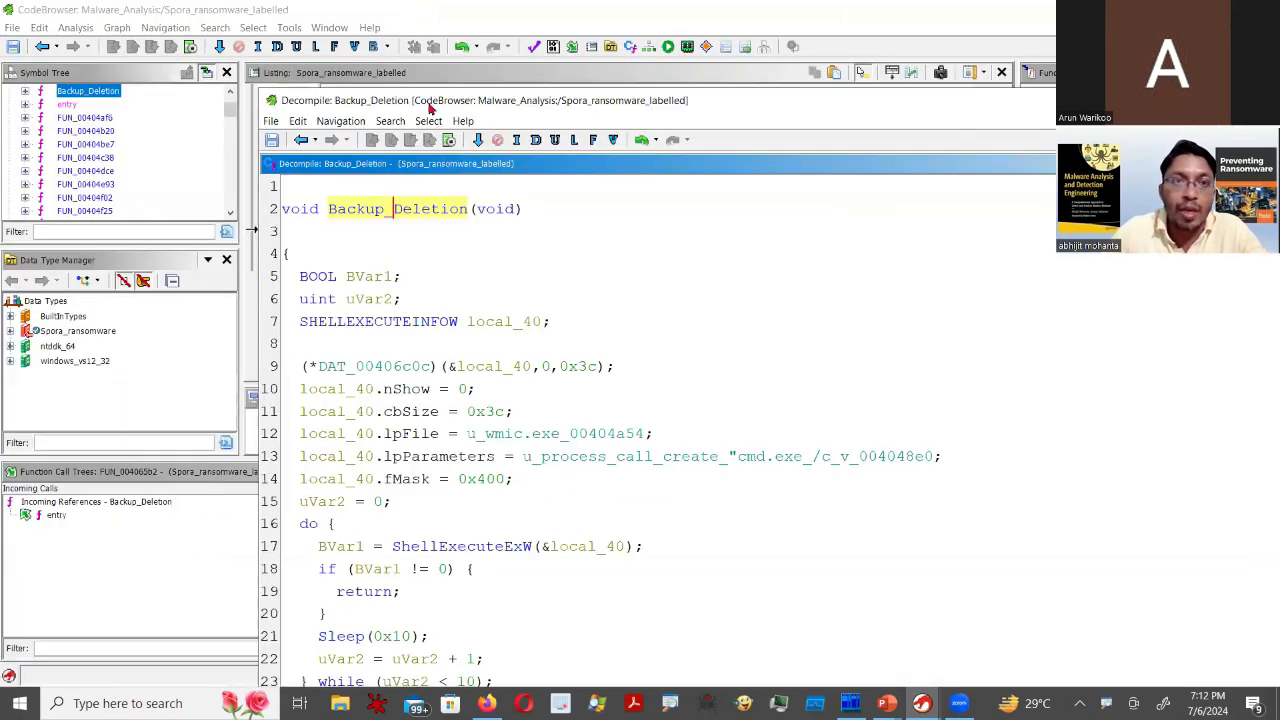
pyautogui.click(334, 30)
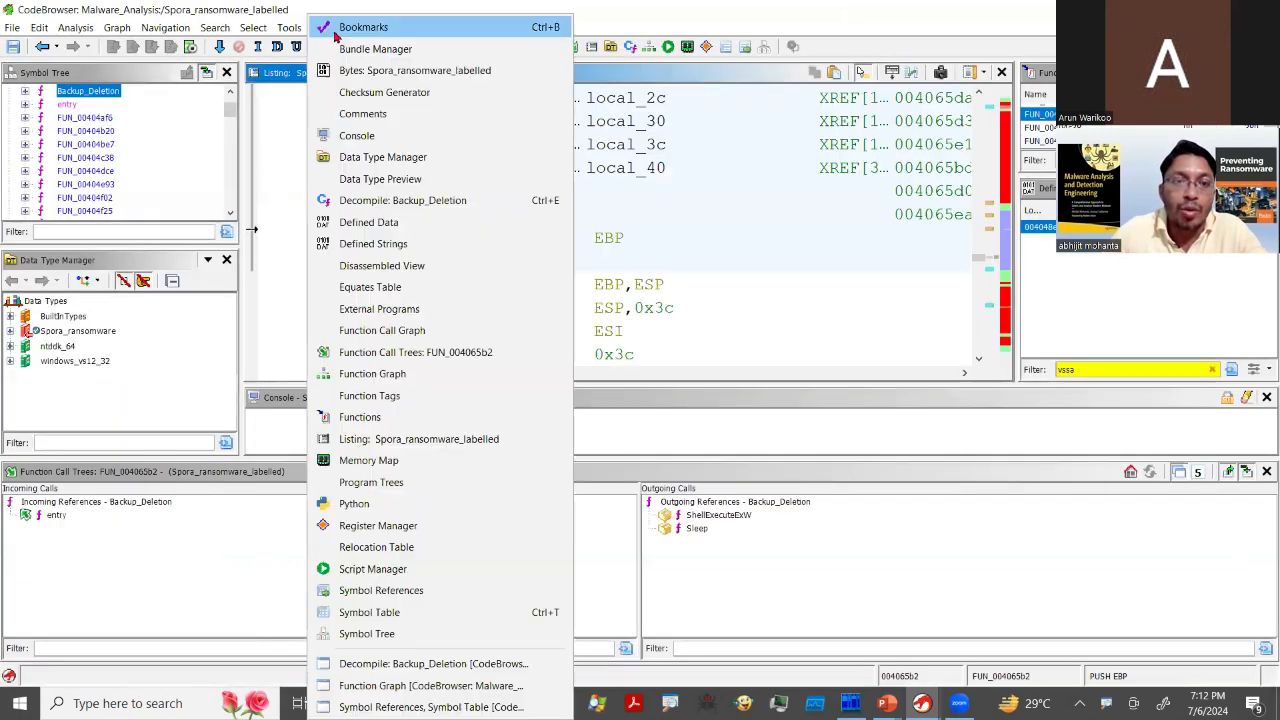
pyautogui.click(410, 590)
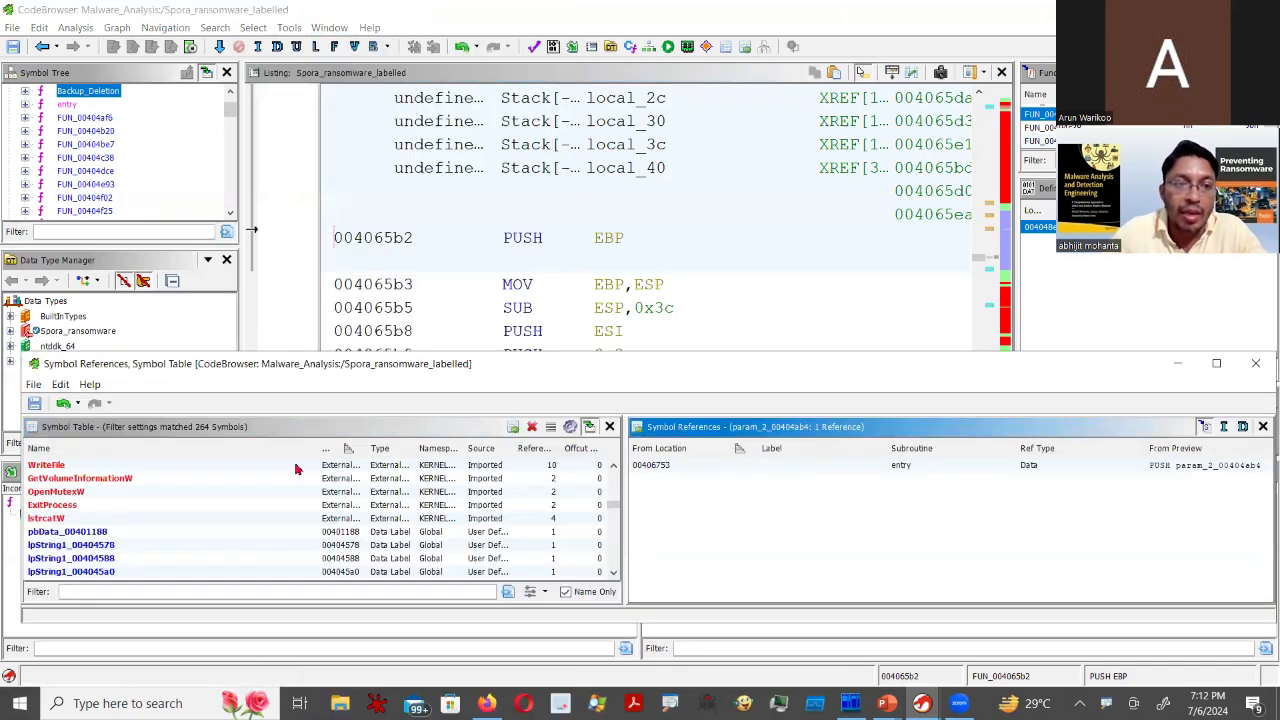
pyautogui.click(216, 524)
pyautogui.write('back')
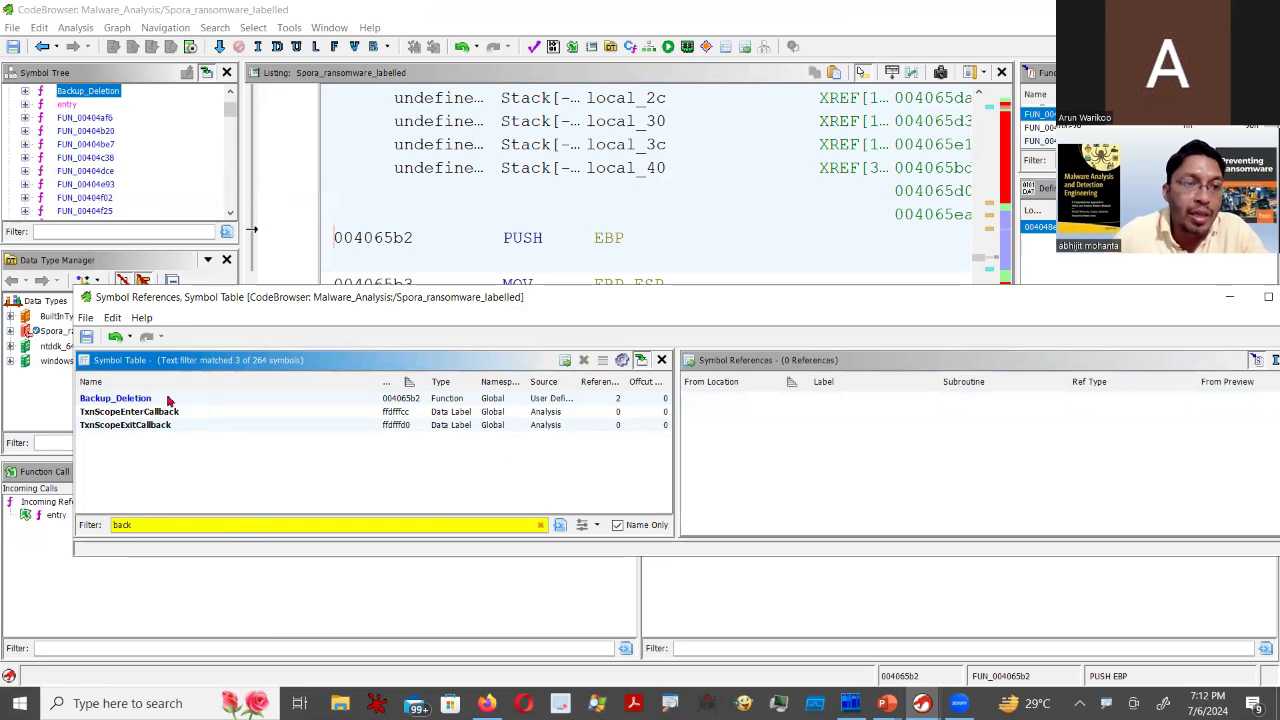
pyautogui.click(168, 399)
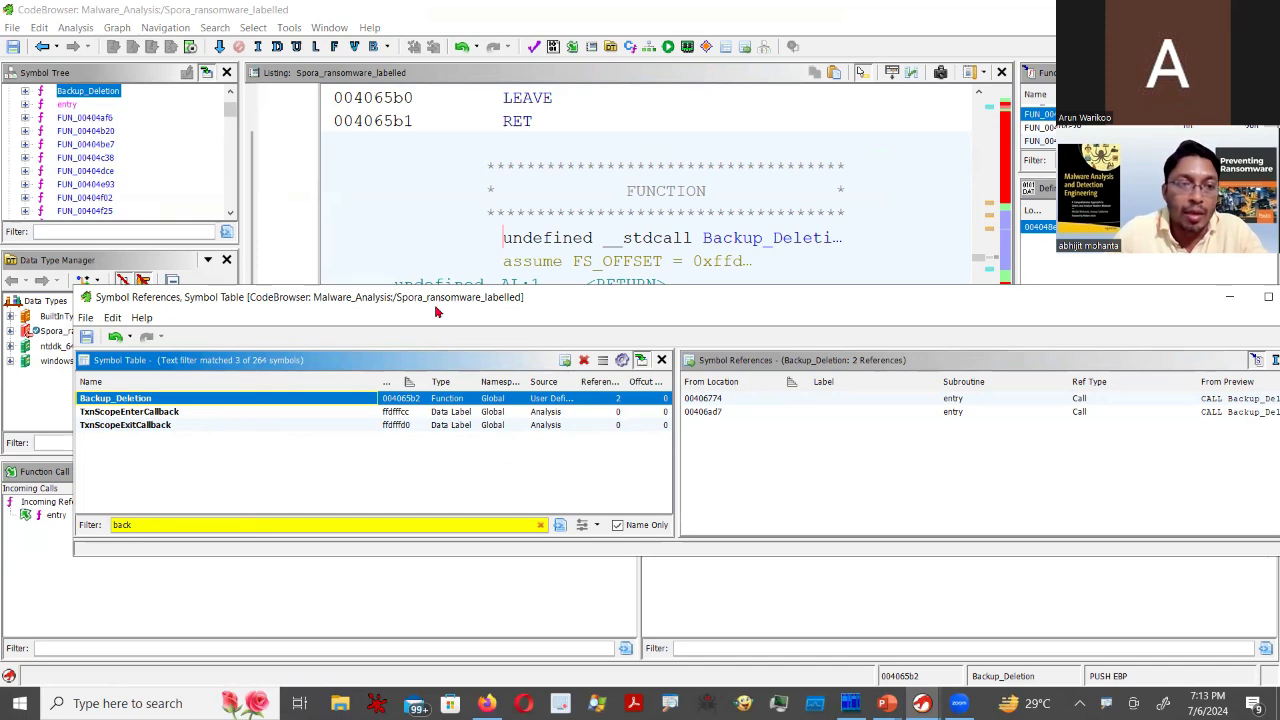
pyautogui.moveTo(435, 306); pyautogui.dragTo(389, 480)
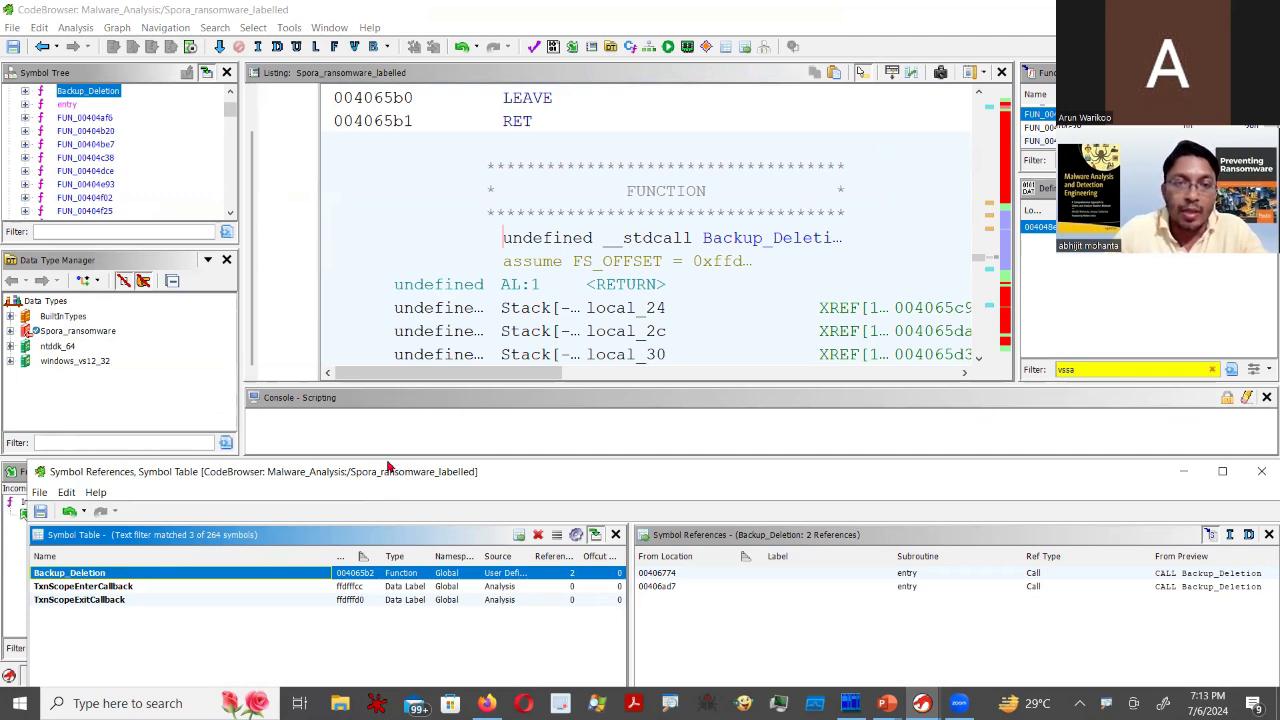
pyautogui.moveTo(390, 467); pyautogui.dragTo(492, 349)
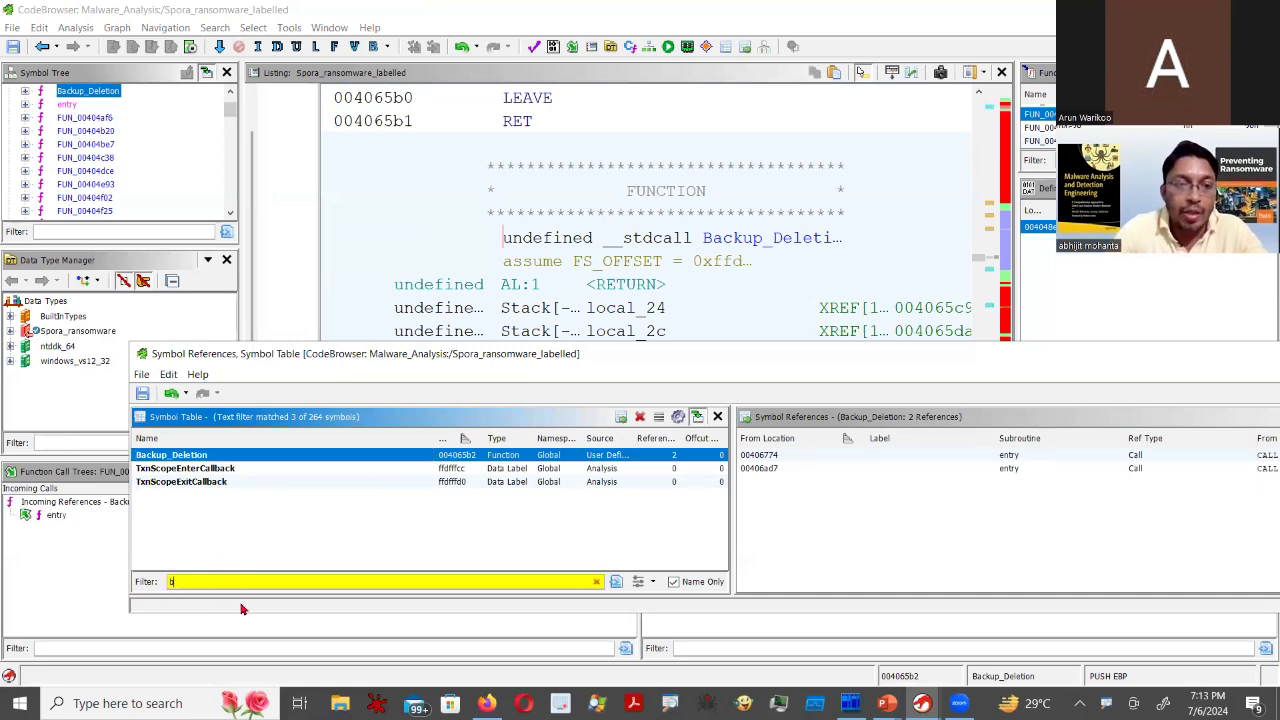
# - Replace the symbol table filter with "SetFile" and show the references to SetFilePointer, moving the window clear of the listing
pyautogui.press('BackSpace')
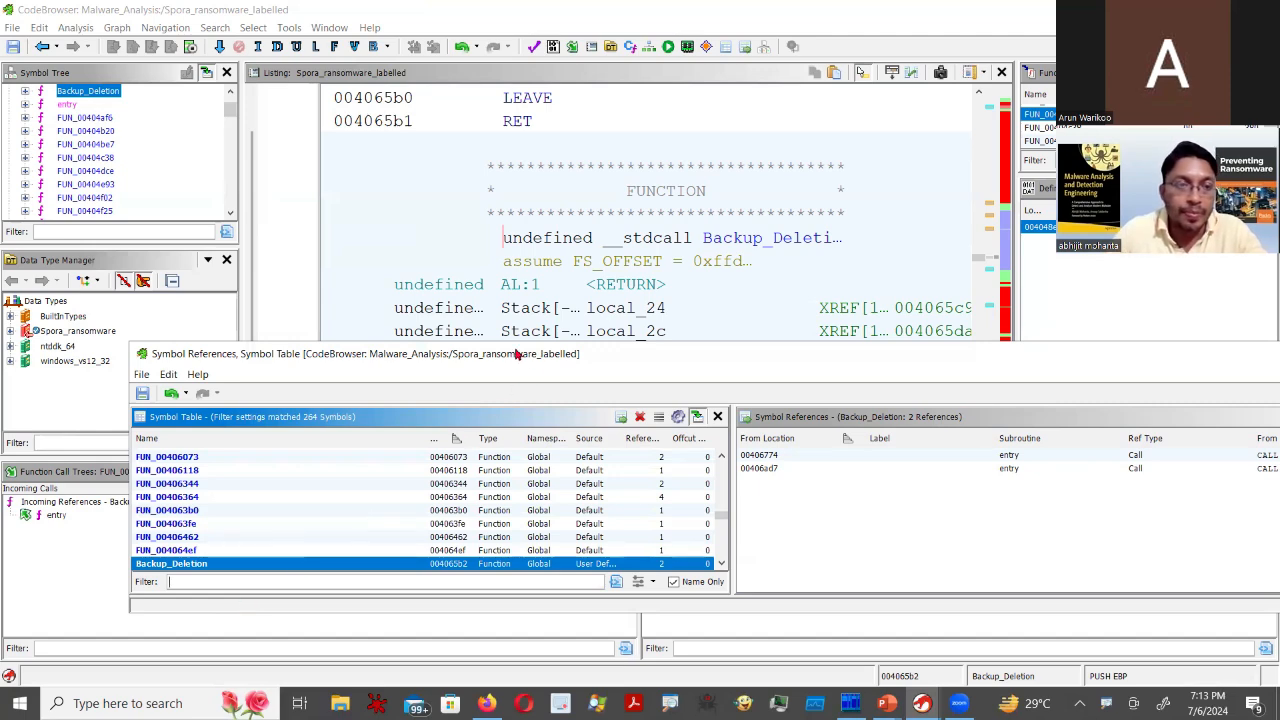
pyautogui.moveTo(516, 355); pyautogui.dragTo(406, 365)
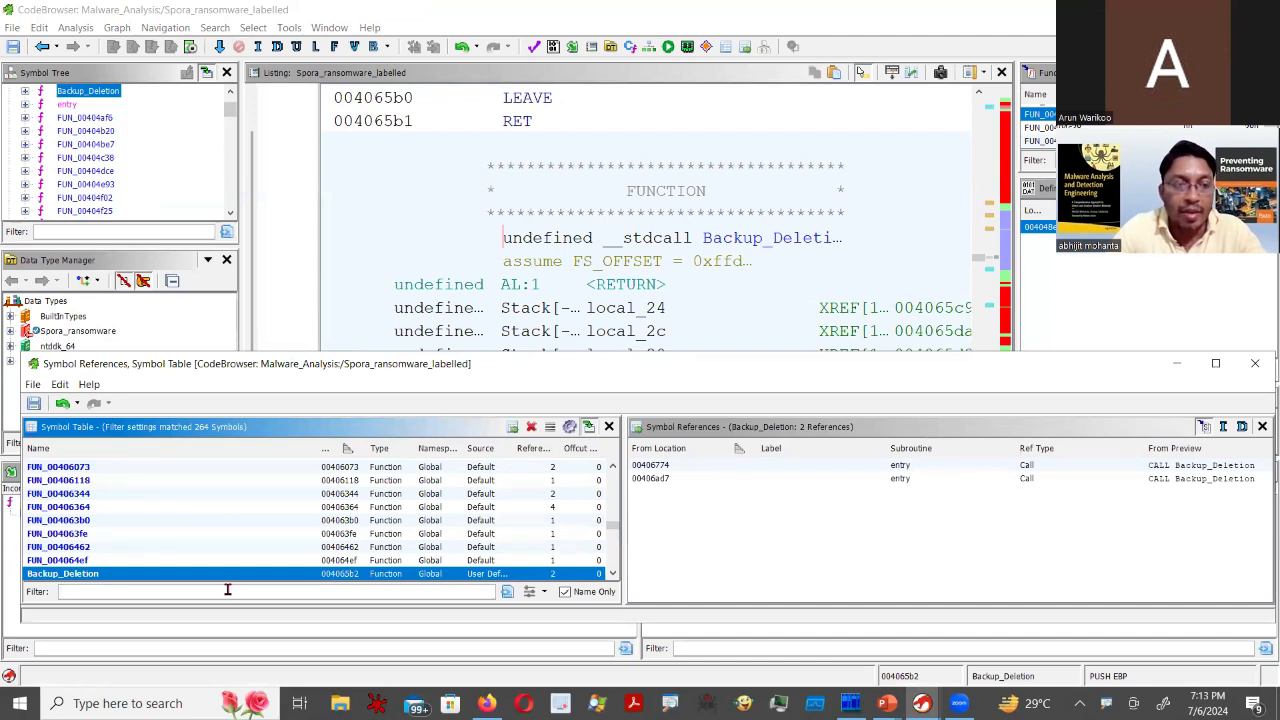
pyautogui.write('Set')
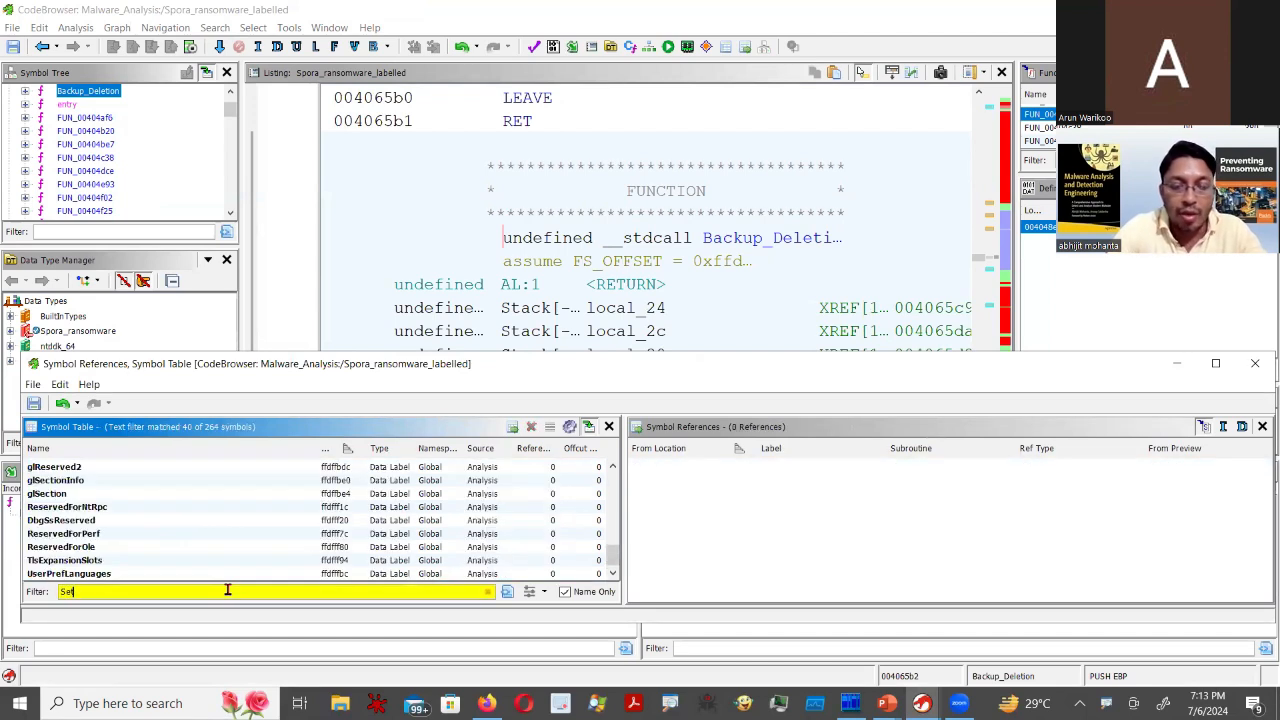
pyautogui.write('File')
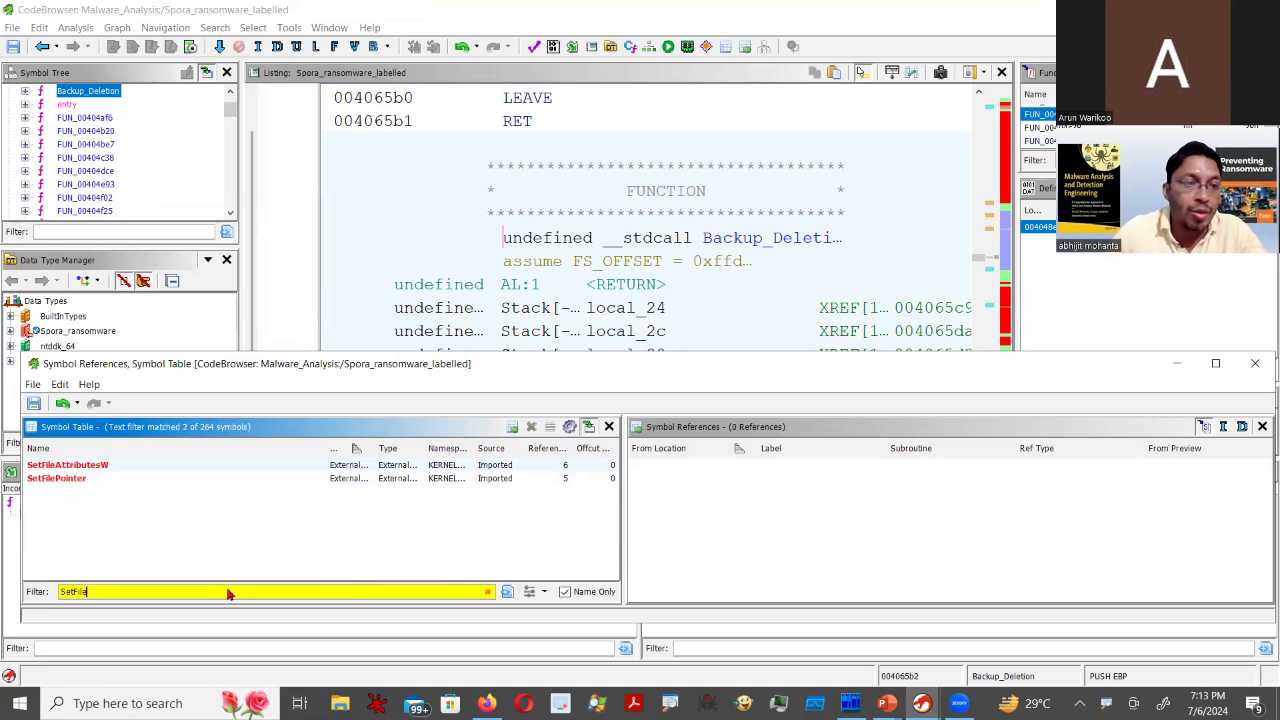
pyautogui.click(82, 480)
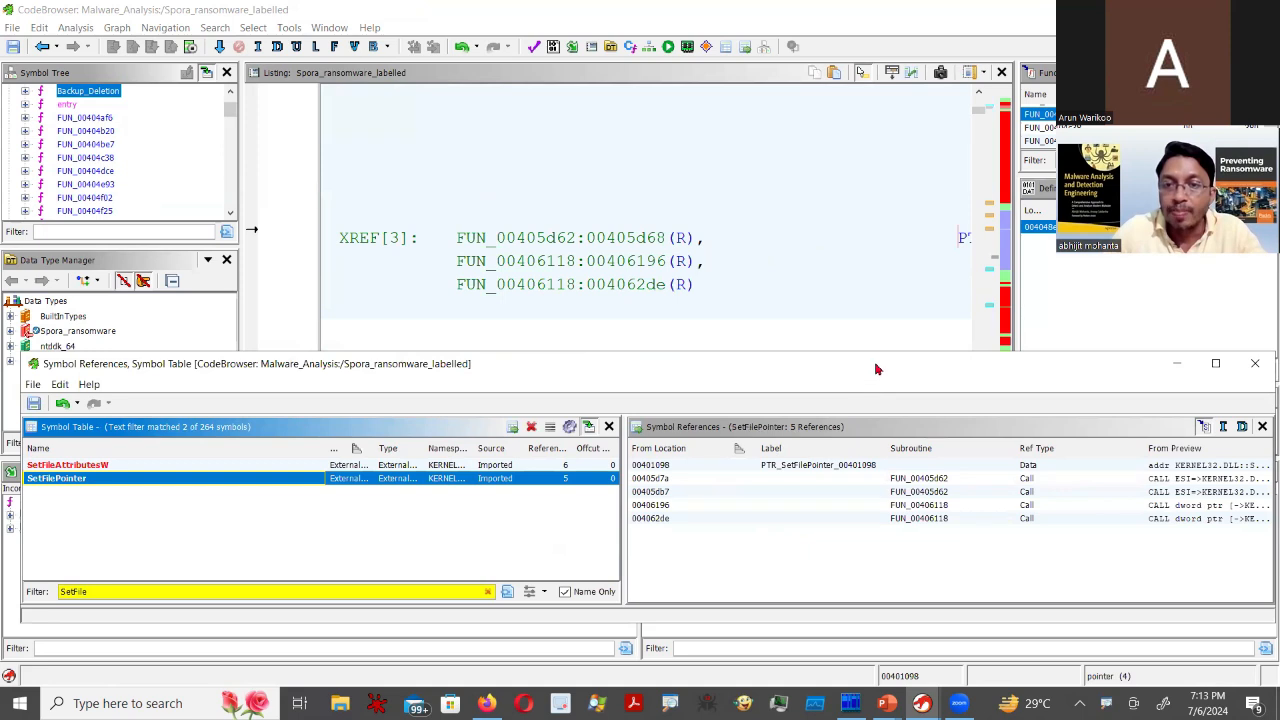
pyautogui.moveTo(865, 370); pyautogui.dragTo(787, 428)
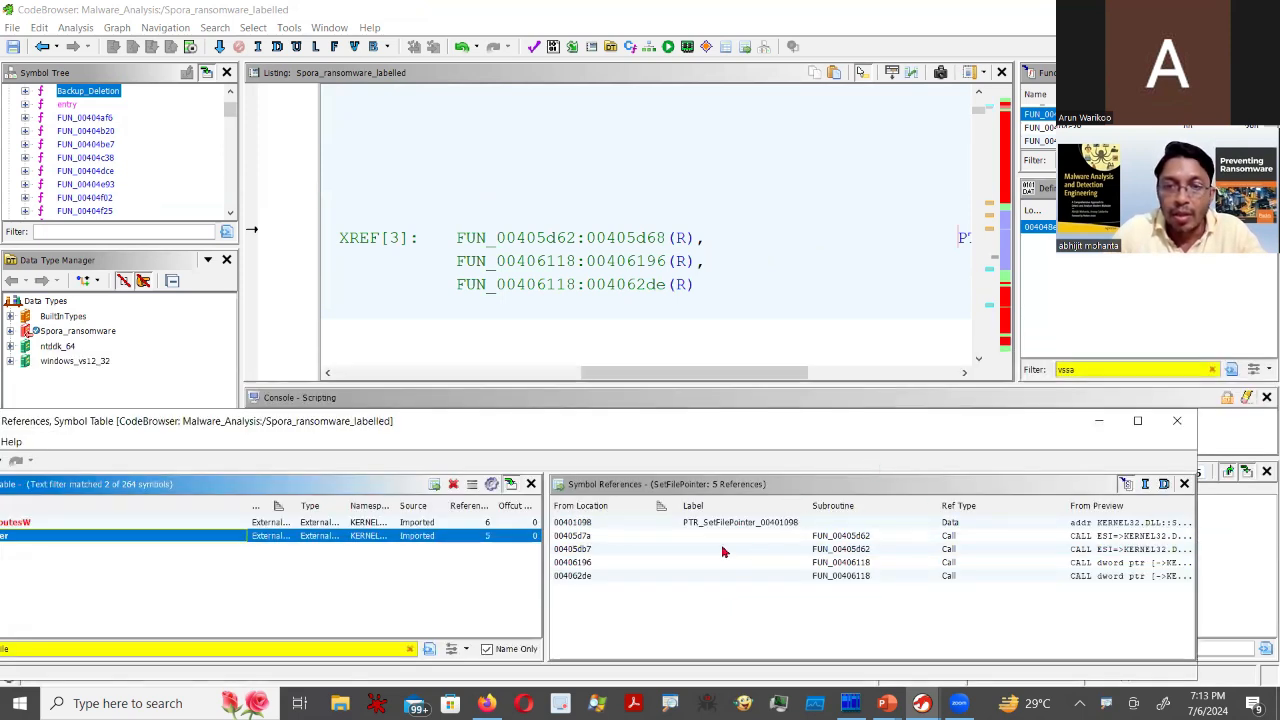
# - Visit each SetFilePointer call in the listing: 00405d7a, 00405db7, 00406196 and 004062de
pyautogui.click(630, 537)
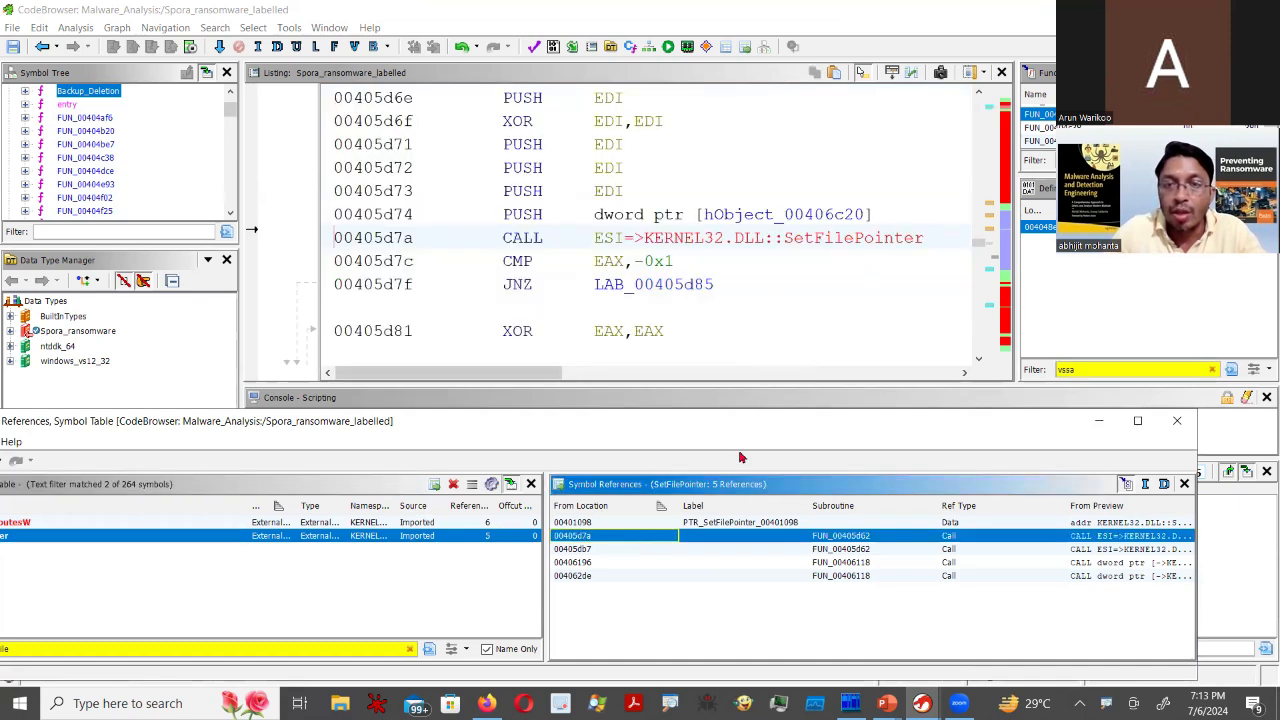
pyautogui.click(662, 549)
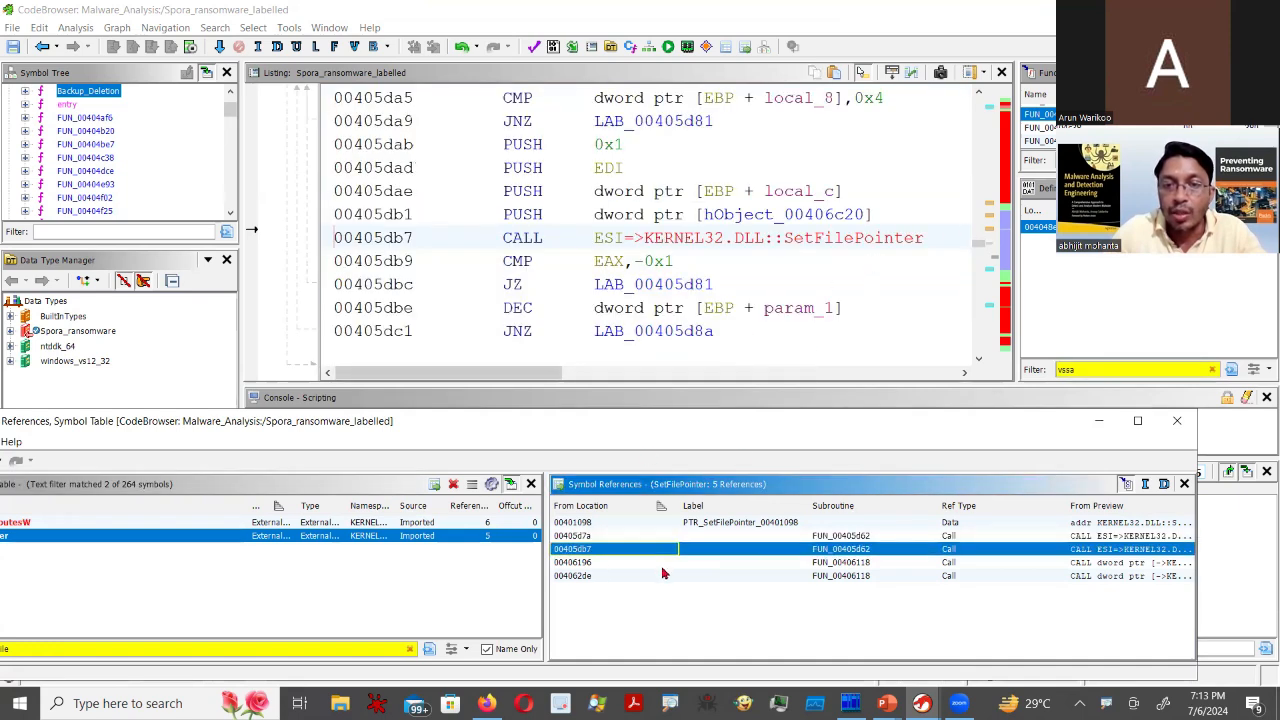
pyautogui.click(668, 563)
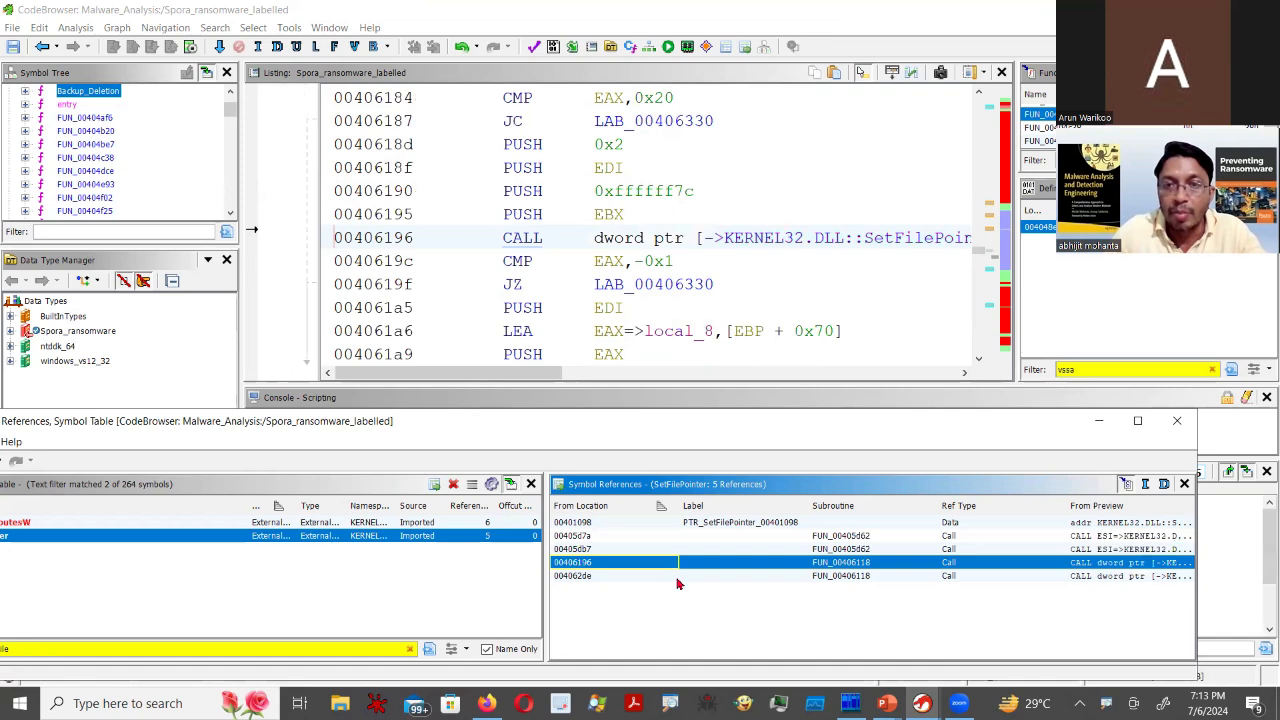
pyautogui.click(677, 577)
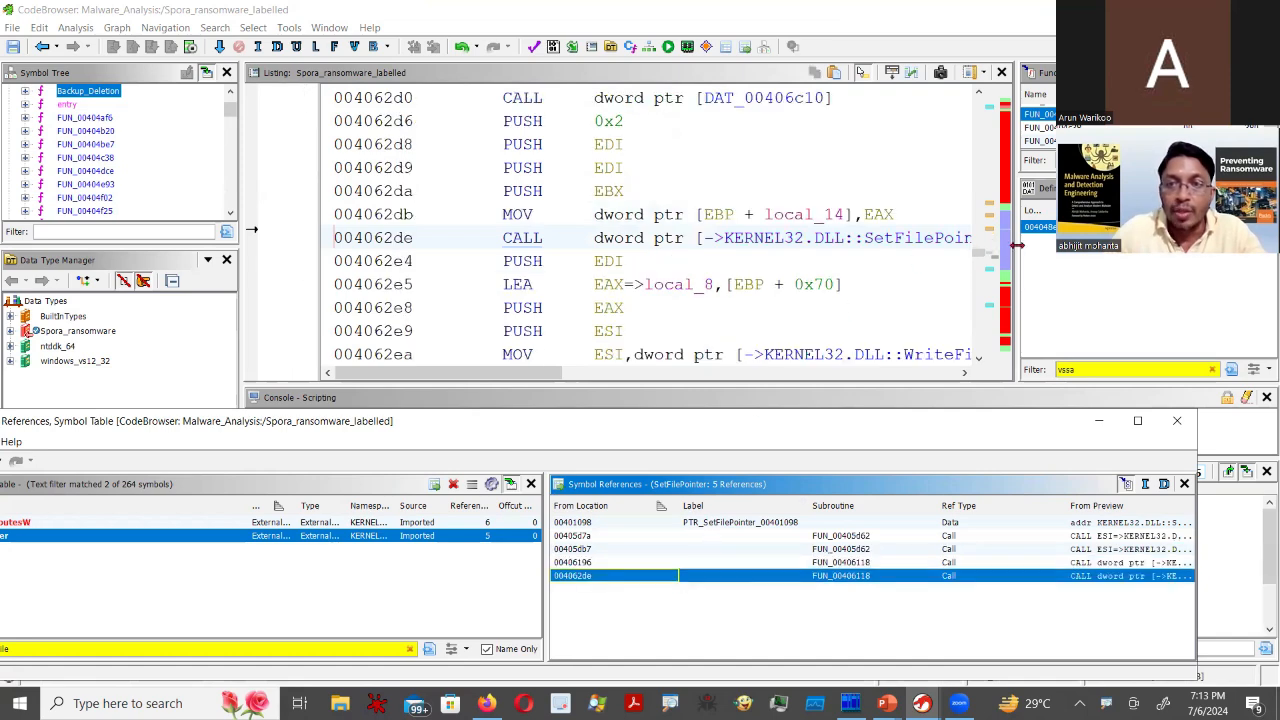
# - Widen the listing and examine the instructions preceding the SetFilePointer call at 004062de, back to the CryptEncrypt call
pyautogui.moveTo(1016, 233); pyautogui.dragTo(1112, 233)
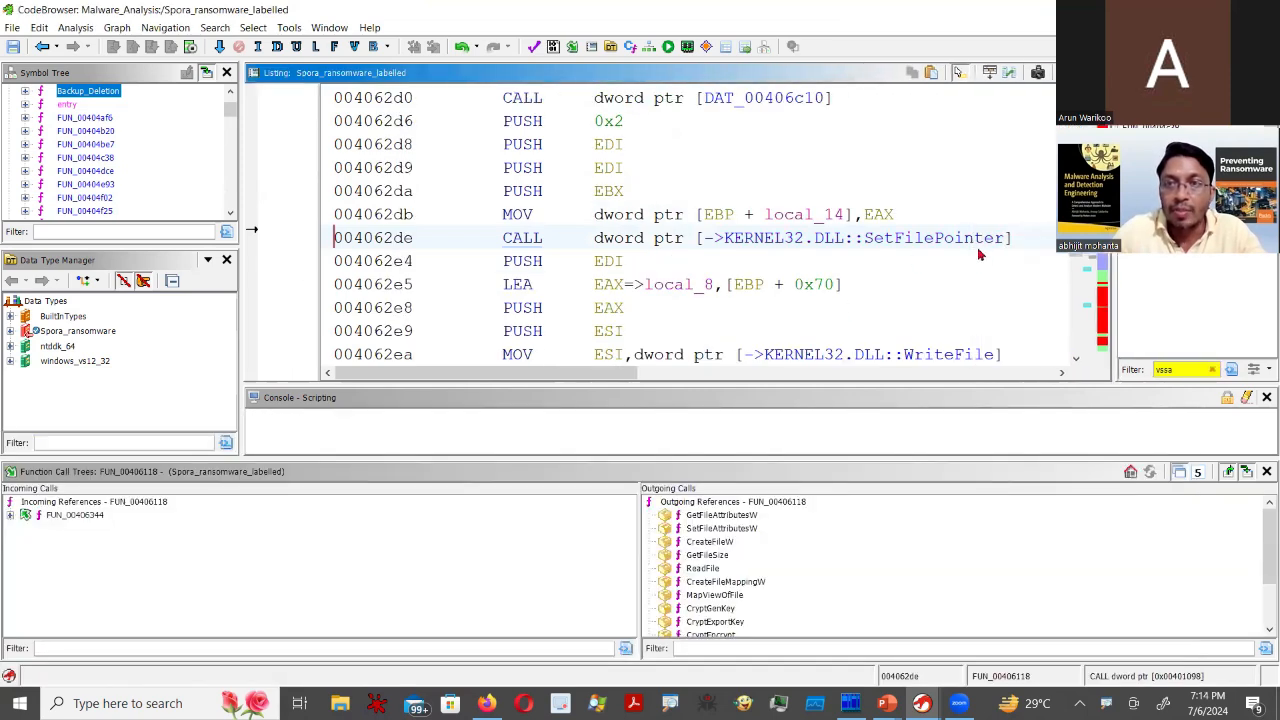
pyautogui.scroll(3, 977, 251)
pyautogui.scroll(-1, 980, 255)
pyautogui.scroll(1, 979, 255)
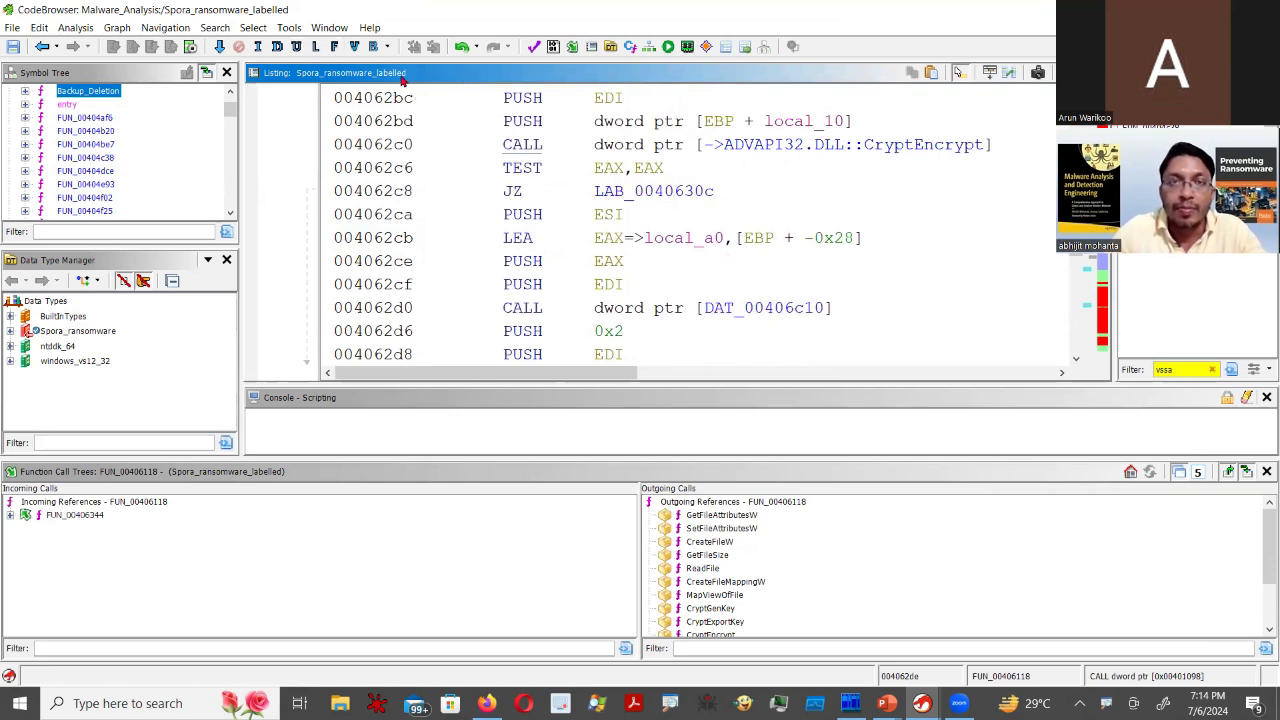
# - Check which subroutines contain the SetFilePointer references and bring up the decompiled code of FUN_00406118
pyautogui.hotkey('alt', 'Tab')
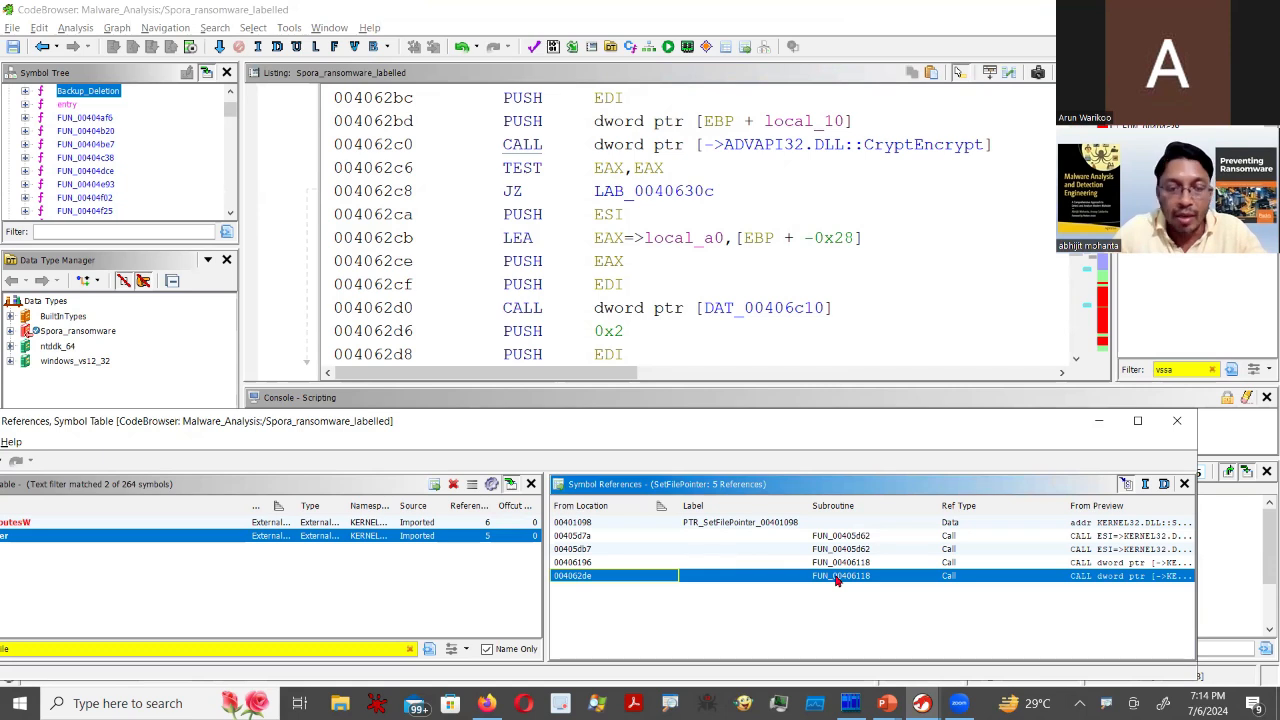
pyautogui.moveTo(792, 563)
pyautogui.mouseDown()
pyautogui.moveTo(912, 582)
pyautogui.moveTo(850, 568)
pyautogui.mouseUp()
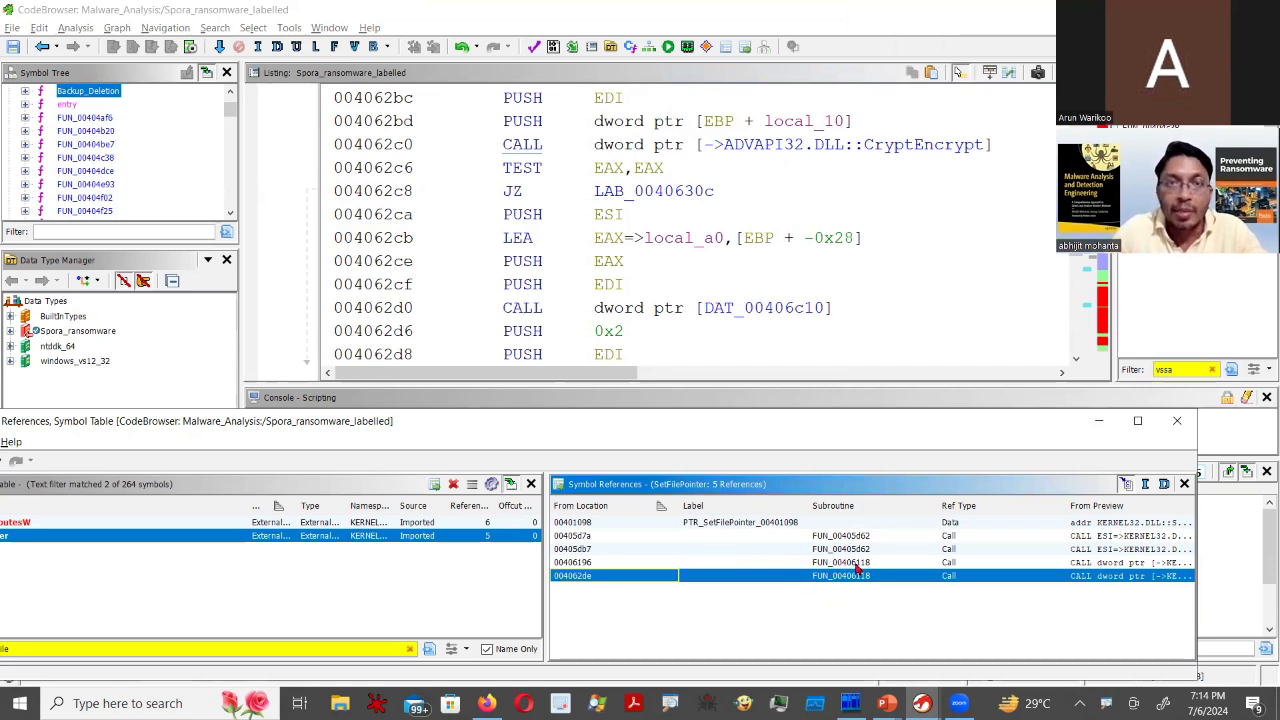
pyautogui.click(331, 30)
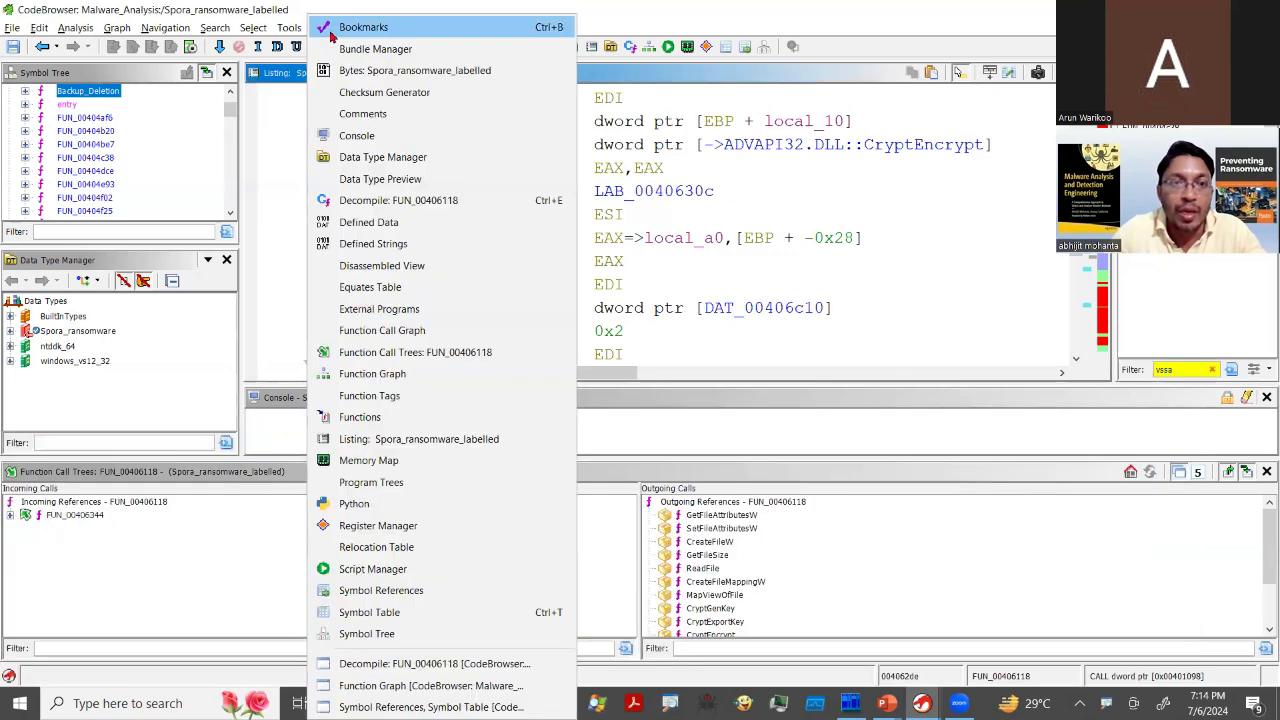
pyautogui.click(410, 202)
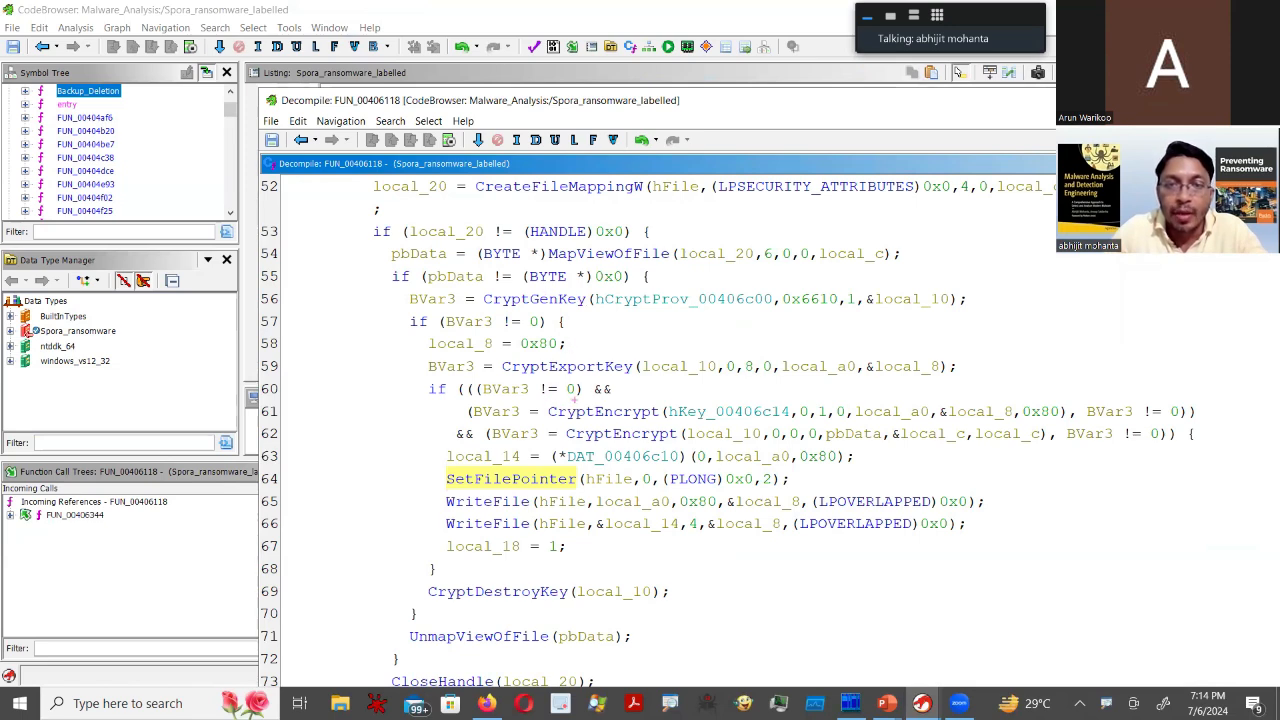
# - Mark the CryptEncrypt, SetFilePointer and WriteFile calls in the decompiled code with freehand ink, and clear the markings
pyautogui.moveTo(575, 400)
pyautogui.mouseDown()
pyautogui.moveTo(549, 413)
pyautogui.moveTo(756, 414)
pyautogui.mouseUp()
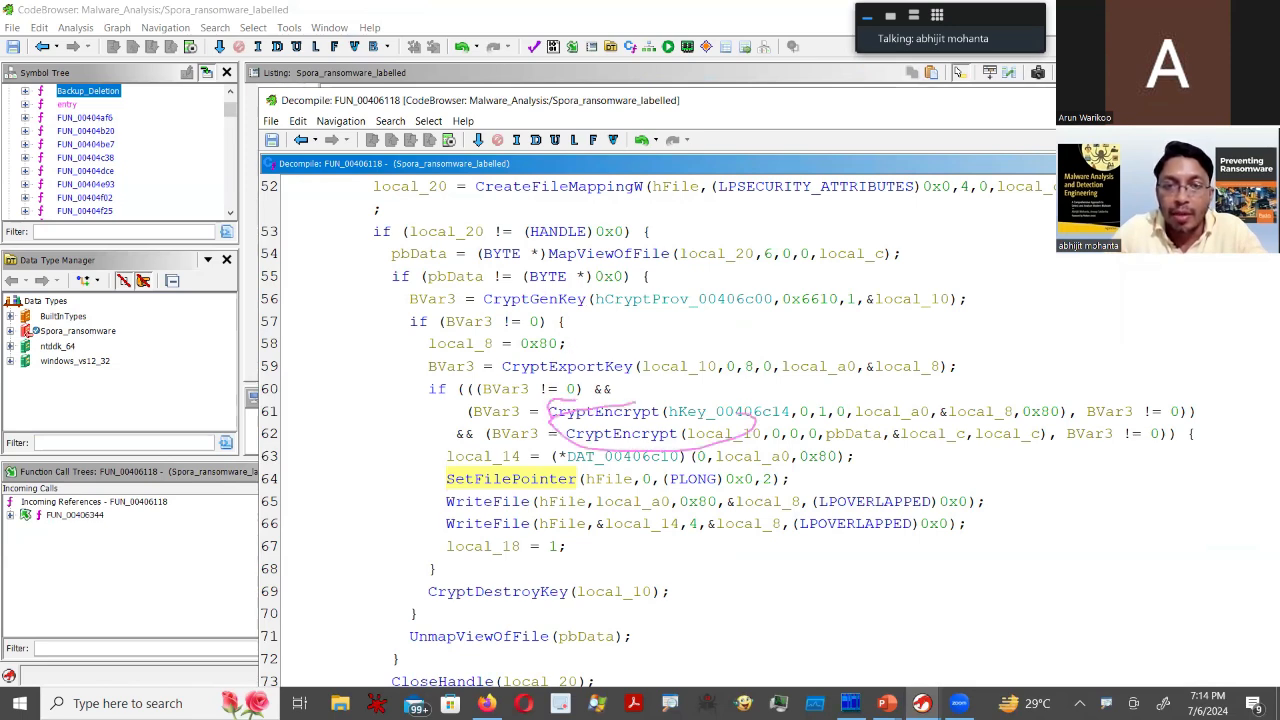
pyautogui.moveTo(575, 466)
pyautogui.mouseDown()
pyautogui.moveTo(445, 492)
pyautogui.moveTo(574, 484)
pyautogui.moveTo(427, 515)
pyautogui.moveTo(572, 546)
pyautogui.mouseUp()
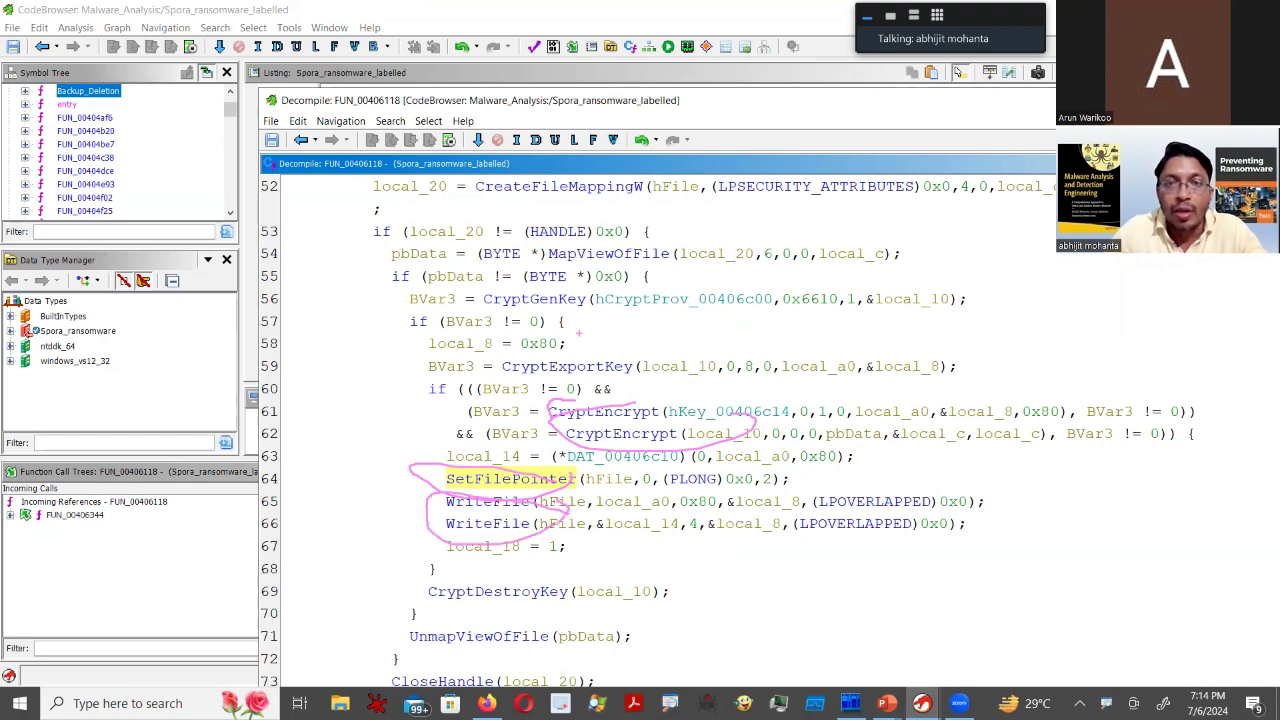
pyautogui.moveTo(558, 413)
pyautogui.mouseDown()
pyautogui.moveTo(438, 452)
pyautogui.moveTo(396, 518)
pyautogui.moveTo(466, 552)
pyautogui.mouseUp()
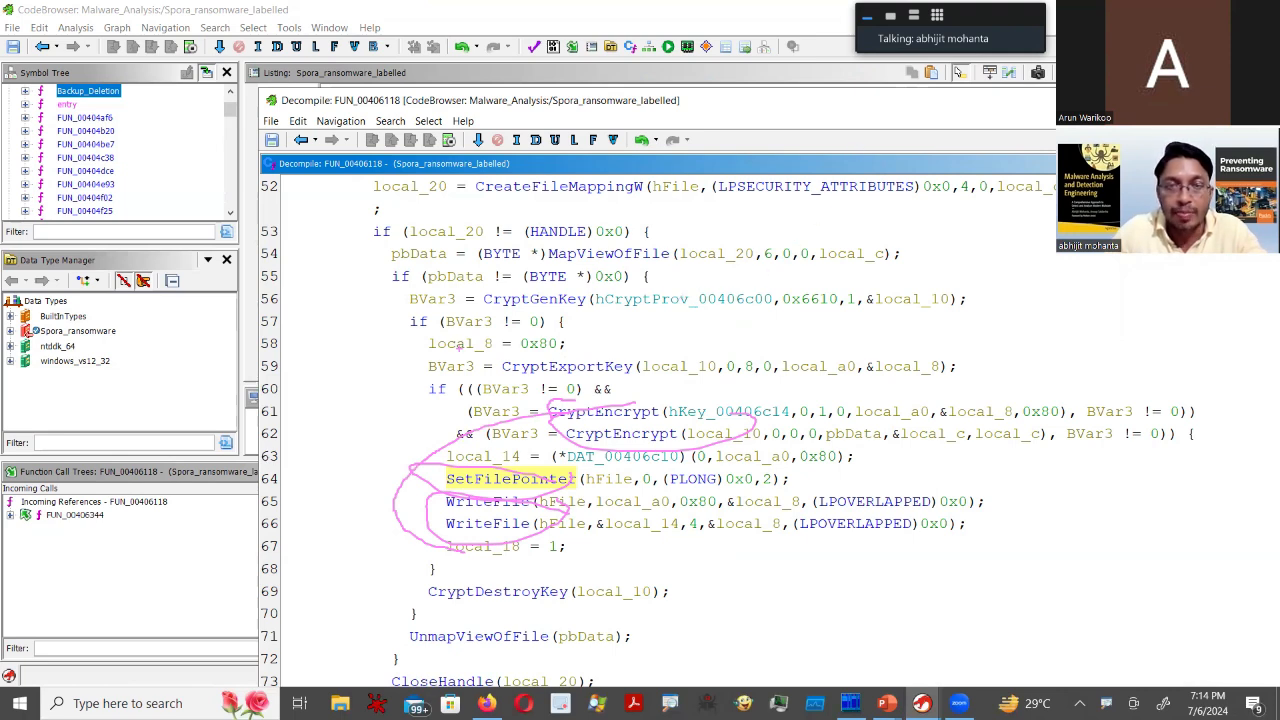
pyautogui.press('Escape')
pyautogui.moveTo(597, 304)
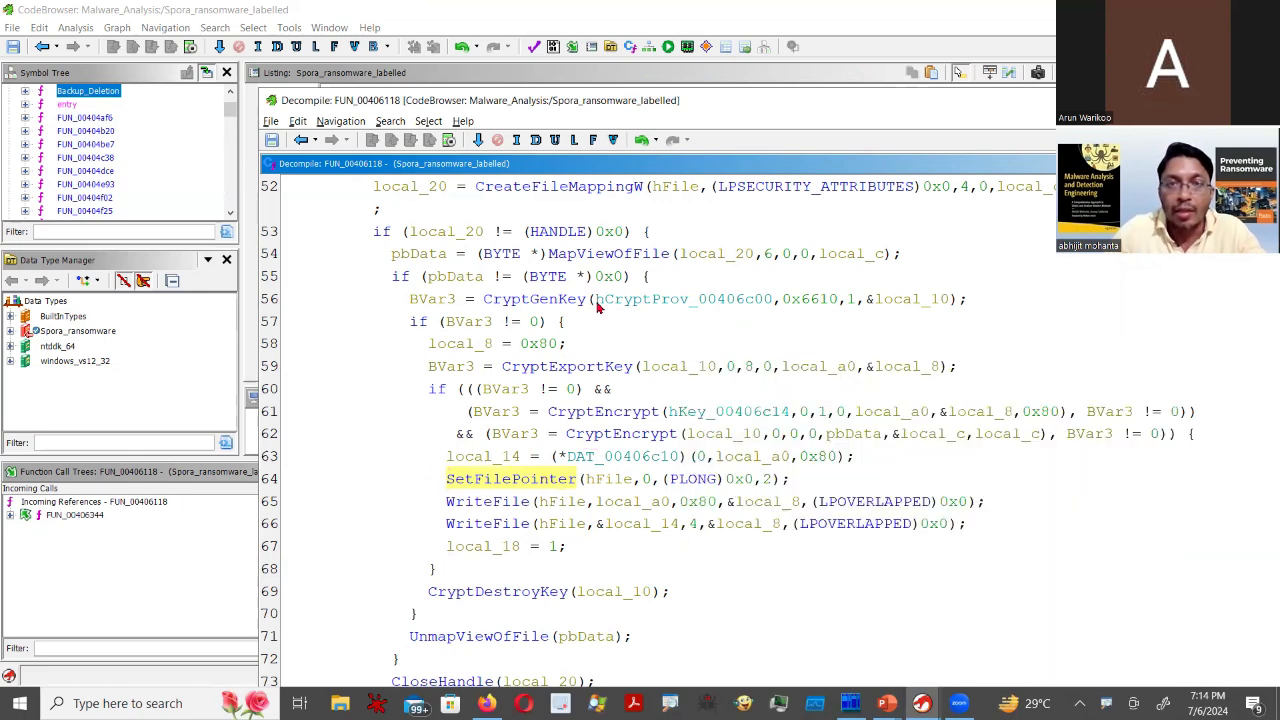
# - Switch to the PowerPoint slide show and advance to the slide "Can RE be automated with Ghidra"
pyautogui.hotkey('alt', 'Tab')
pyautogui.hotkey('alt', 'Tab')
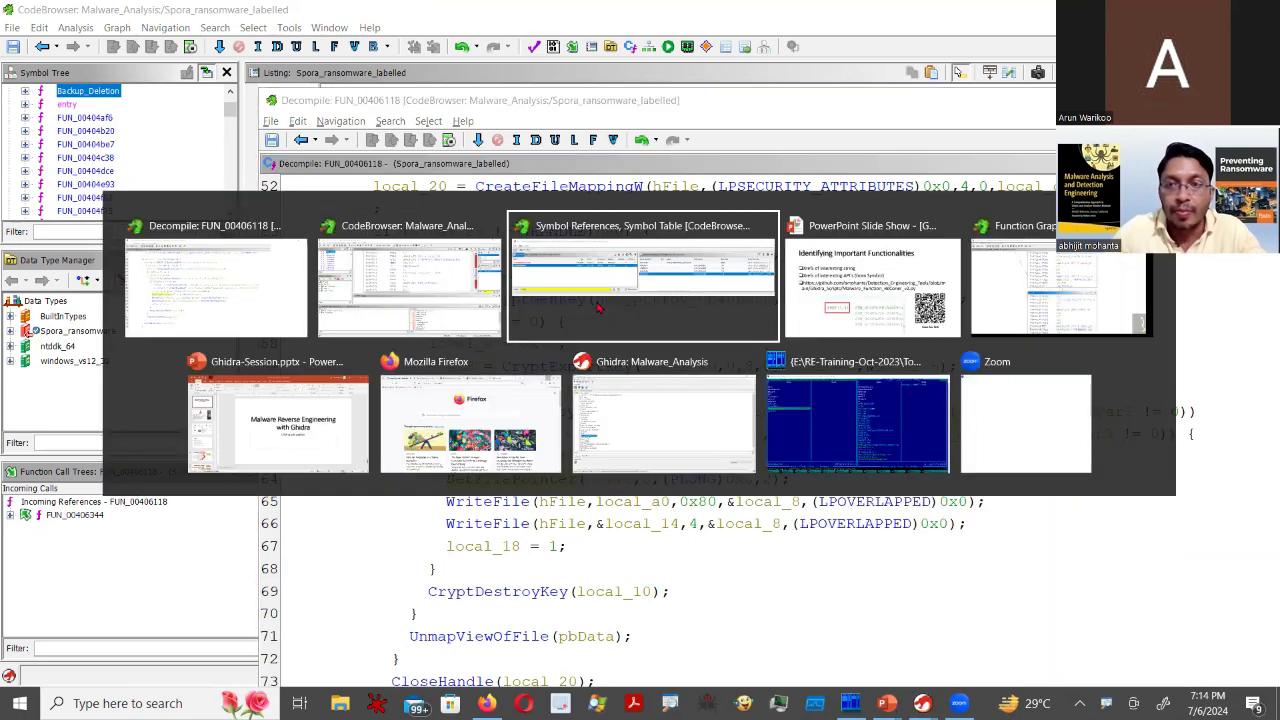
pyautogui.hotkey('alt', 'Tab')
pyautogui.press('Right')
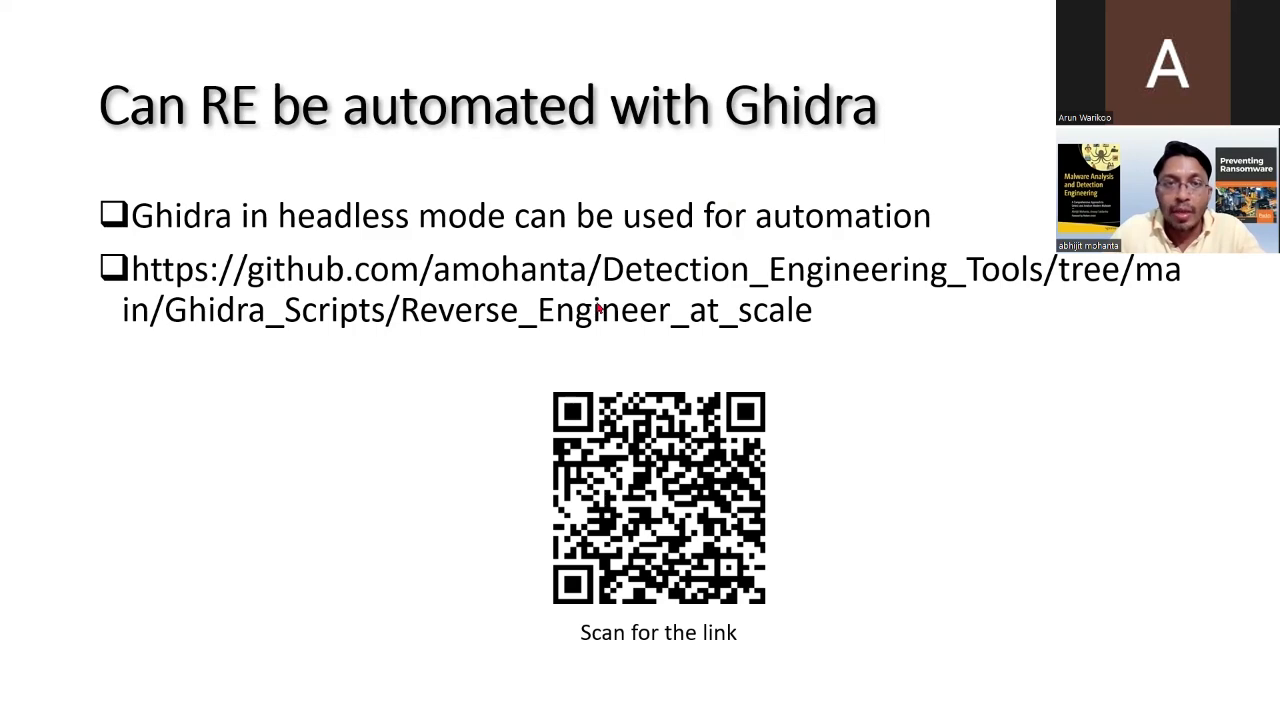
# - Switch back to the Ghidra CodeBrowser, open the Script Manager and clear its script filter
pyautogui.hotkey('alt', 'Tab')
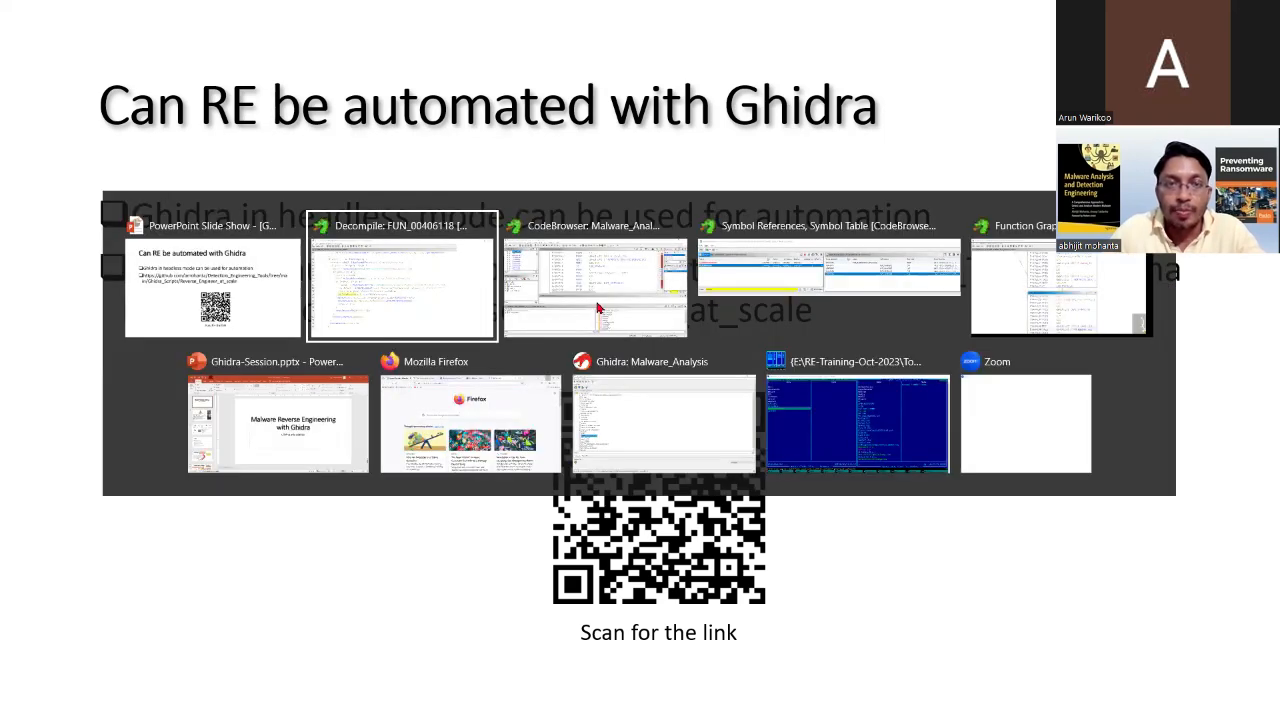
pyautogui.click(597, 307)
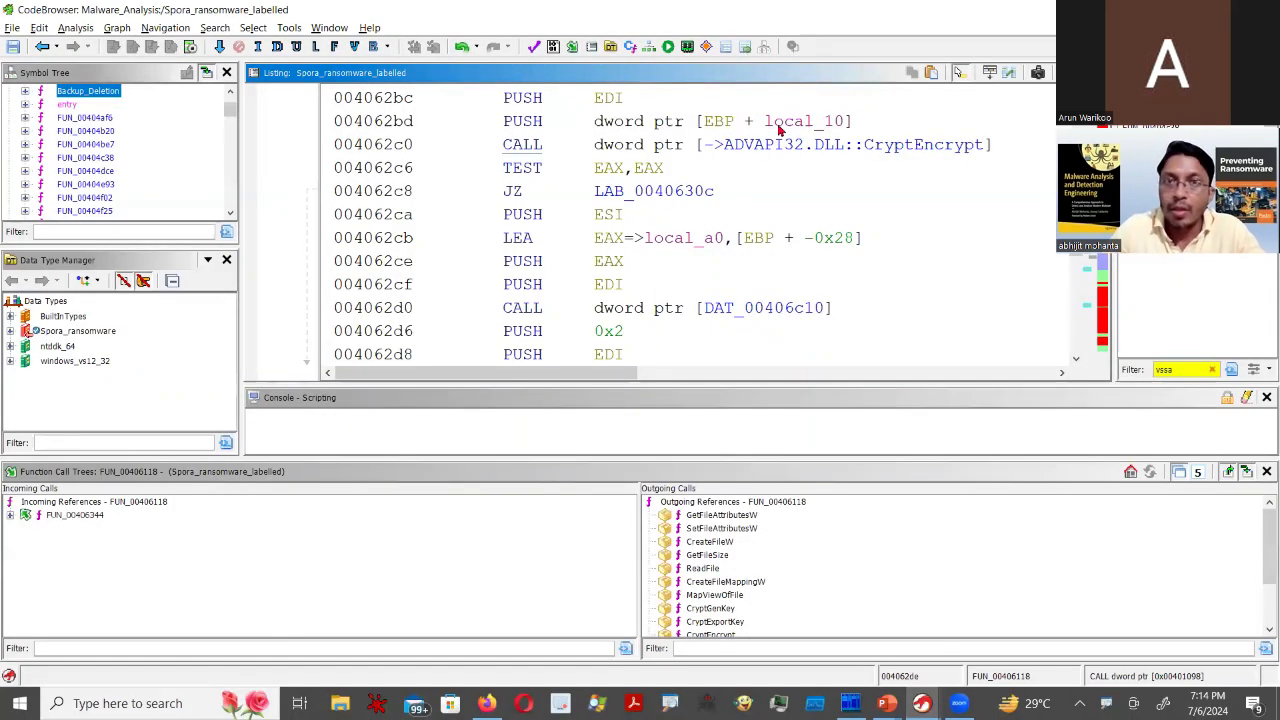
pyautogui.moveTo(779, 128)
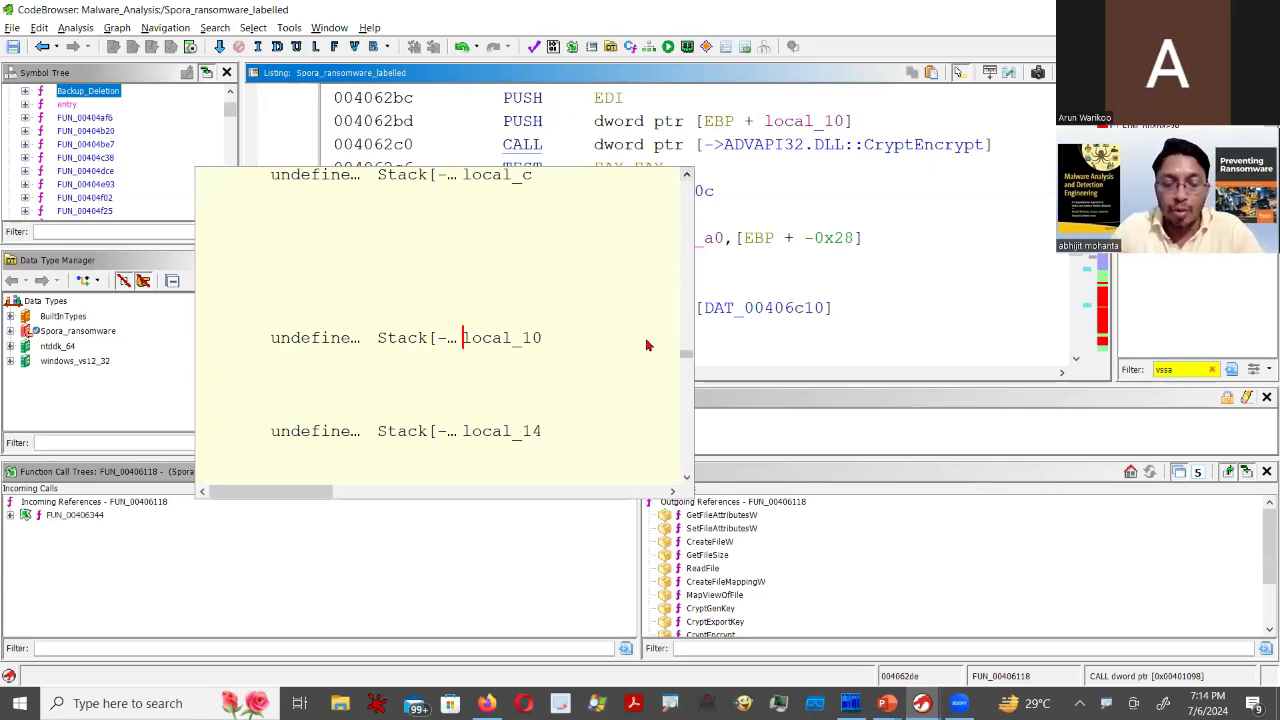
pyautogui.hotkey('alt', 'Tab')
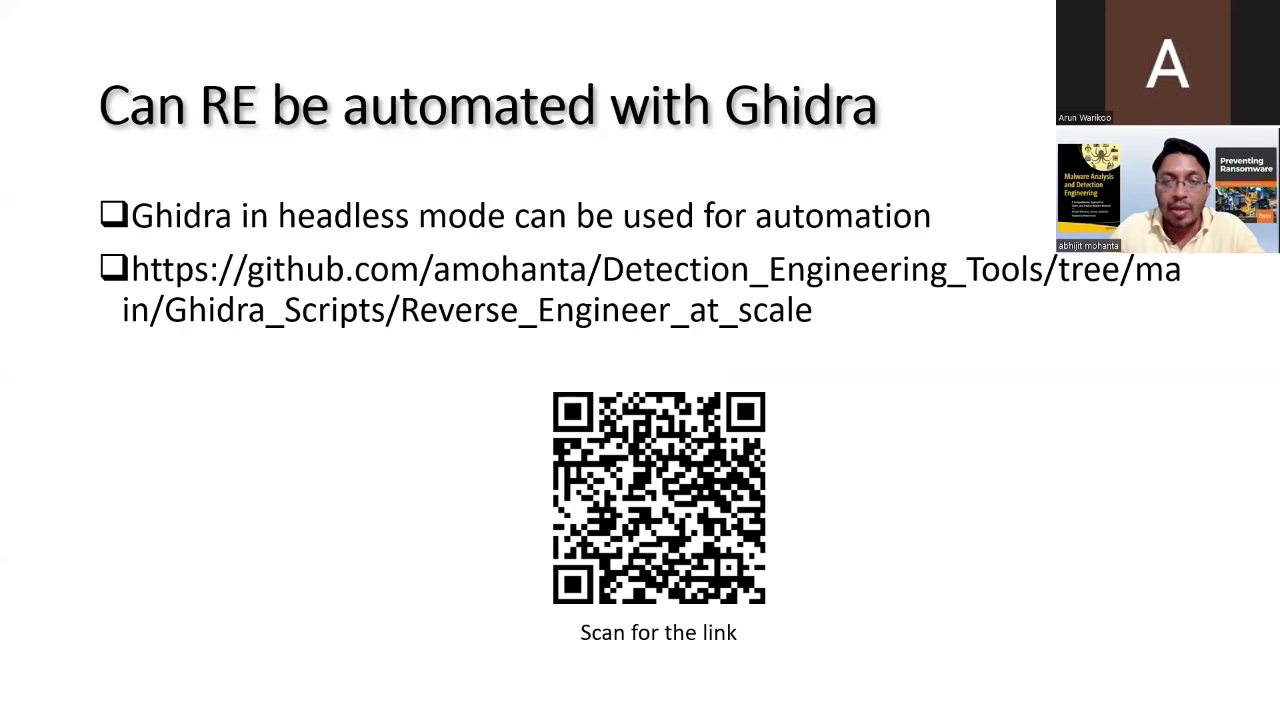
pyautogui.hotkey('alt', 'Tab')
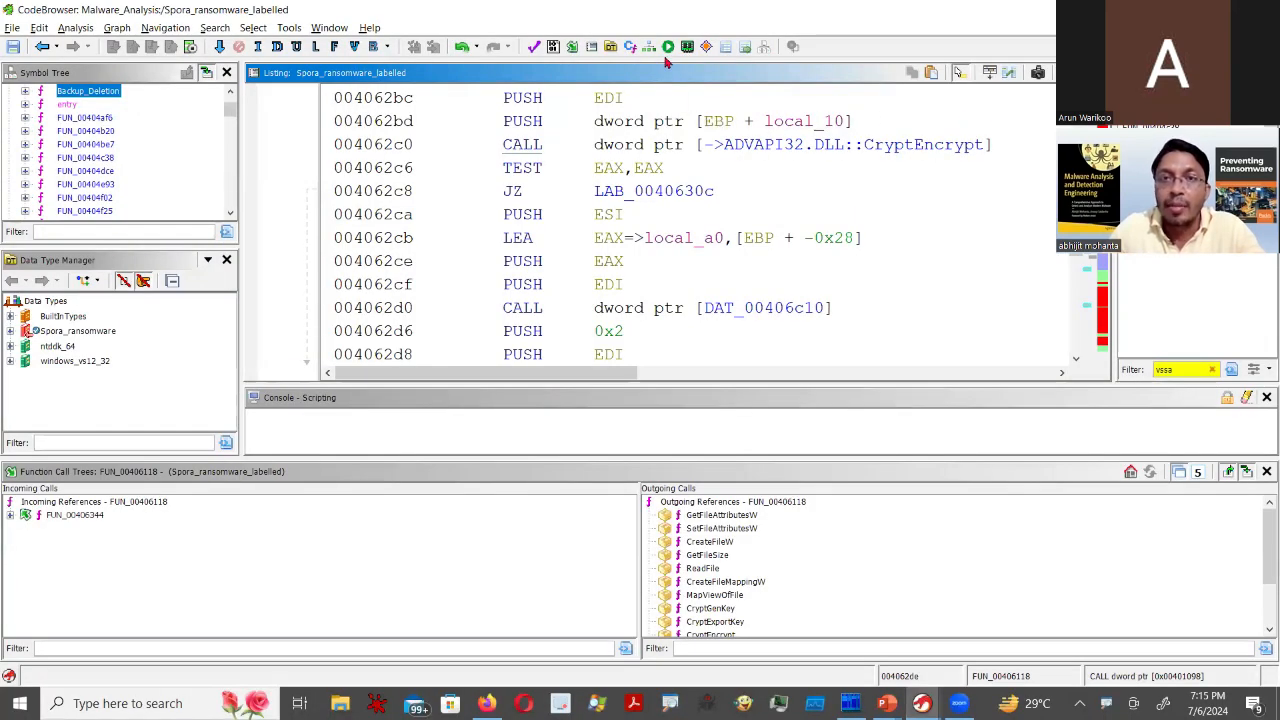
pyautogui.click(667, 48)
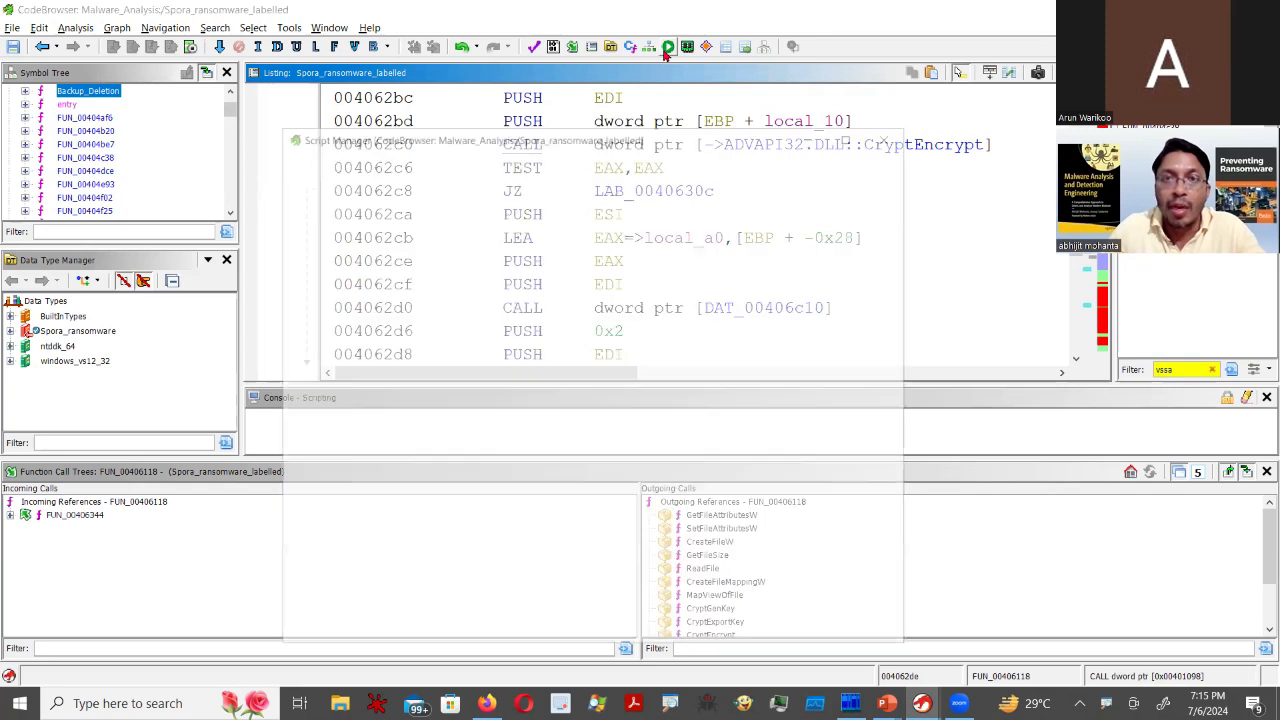
pyautogui.moveTo(487, 443); pyautogui.dragTo(390, 444)
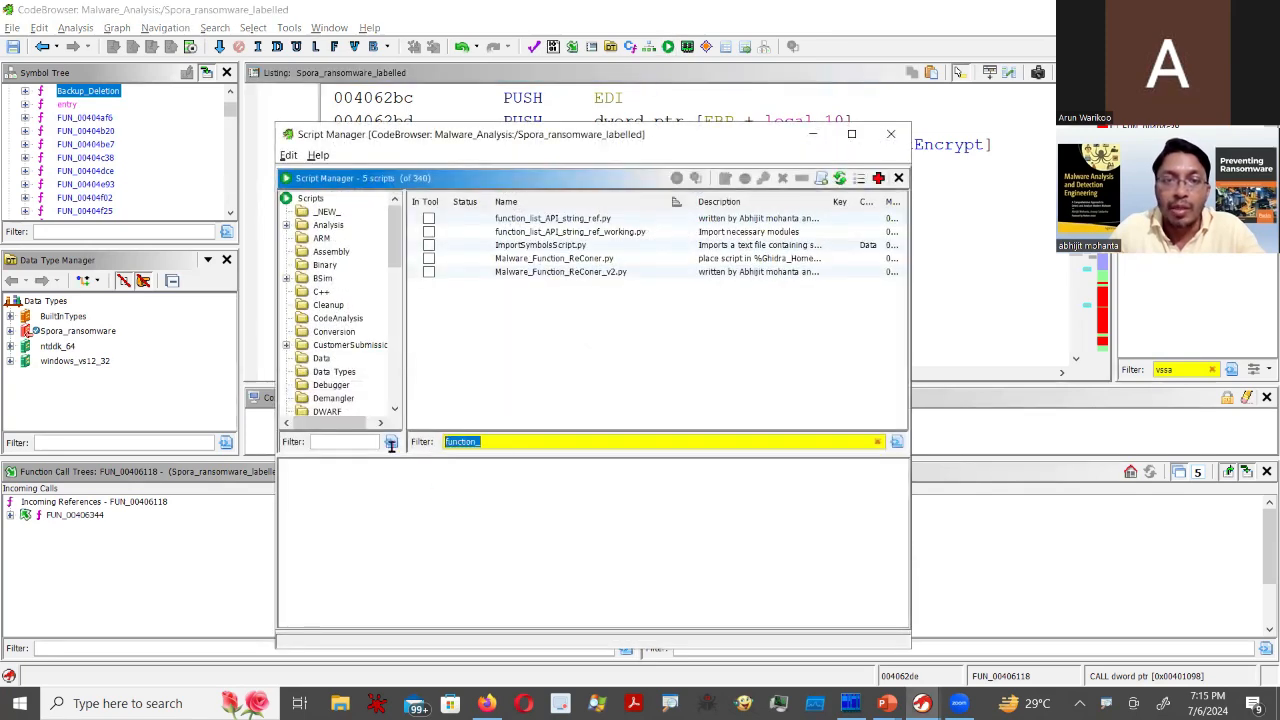
pyautogui.press('BackSpace')
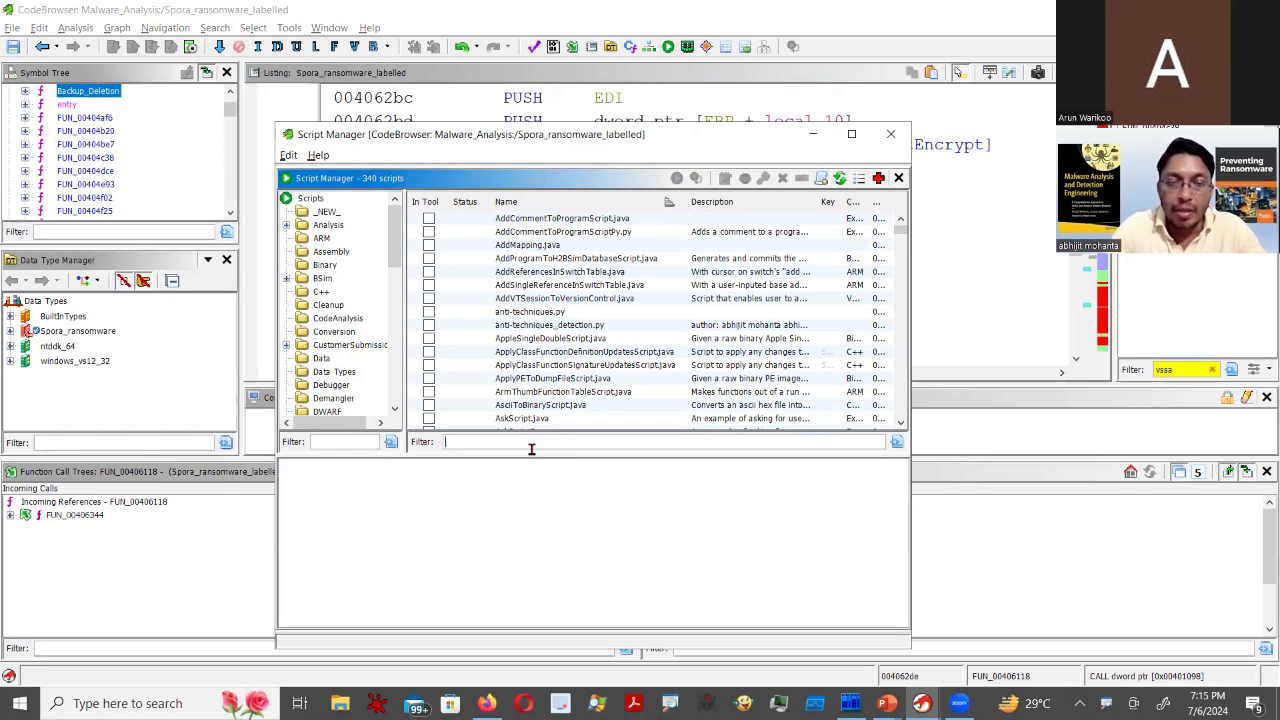
# - Filter the Script Manager's scripts by "recon" and select Malware_Function_ReConer_v2.py
pyautogui.hotkey('alt', 'Tab')
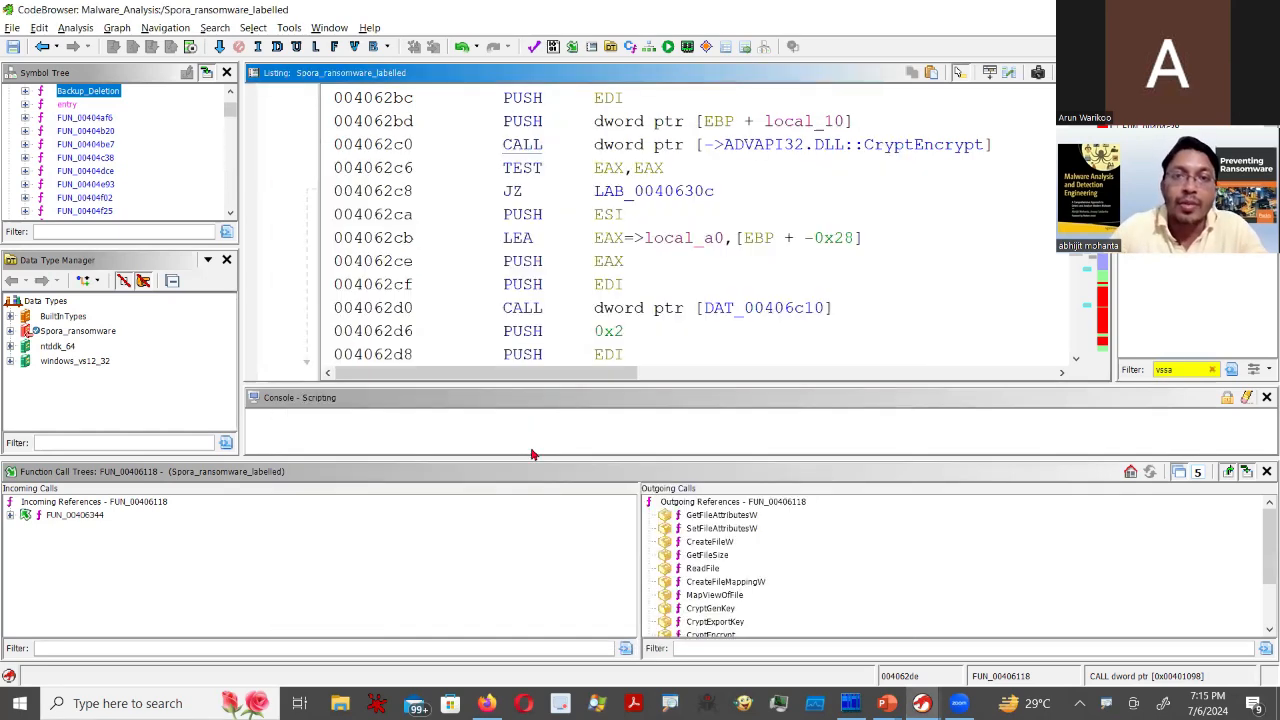
pyautogui.hotkey('alt', 'Tab')
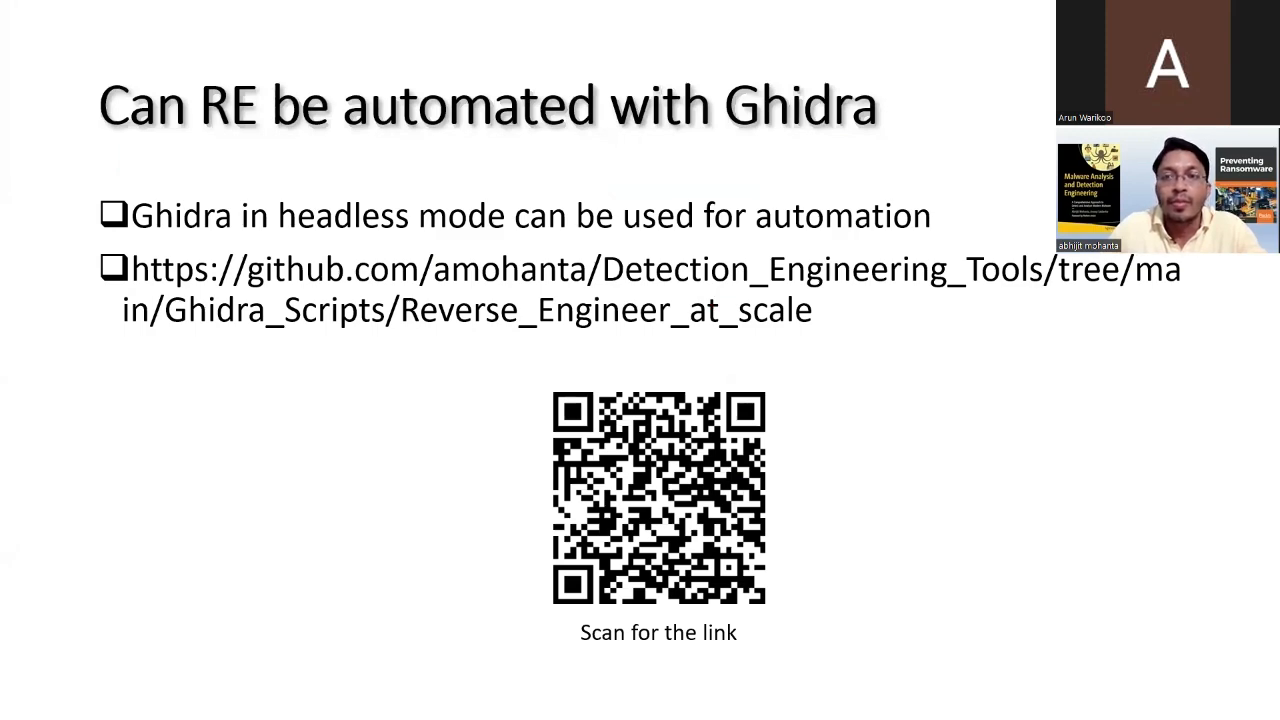
pyautogui.hotkey('alt', 'Tab')
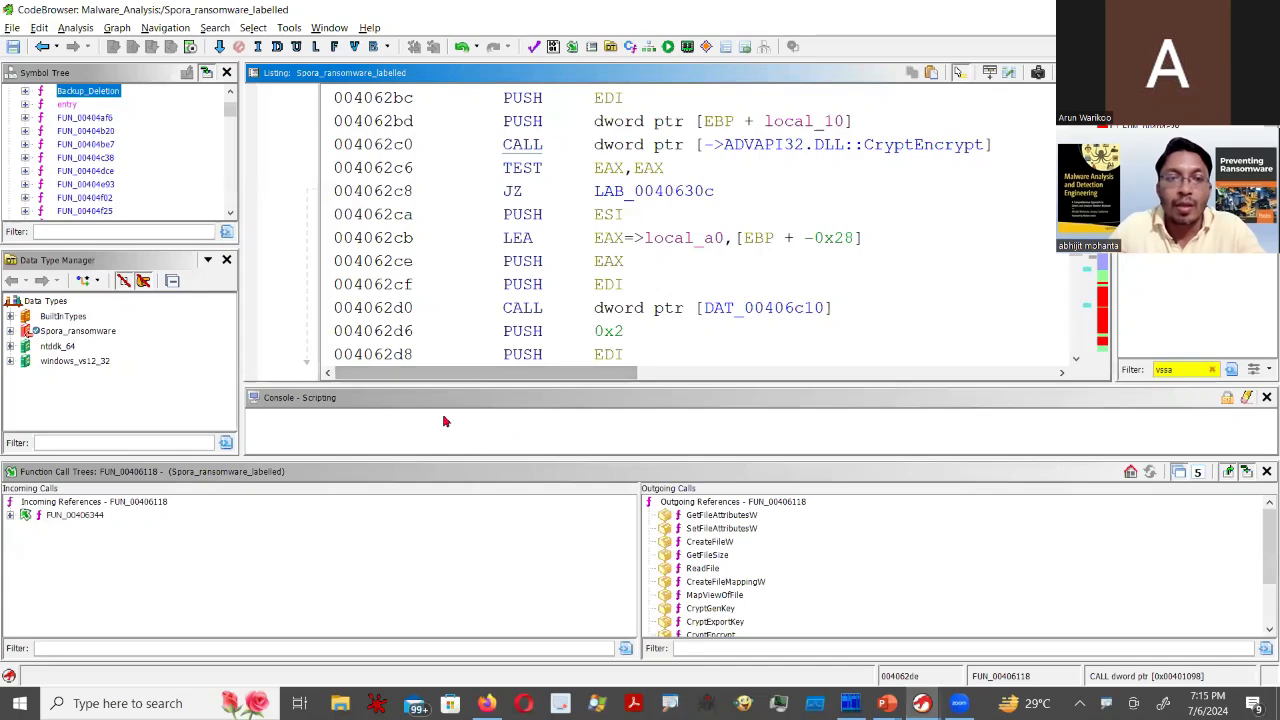
pyautogui.hotkey('alt', 'Tab')
pyautogui.hotkey('alt', 'Tab')
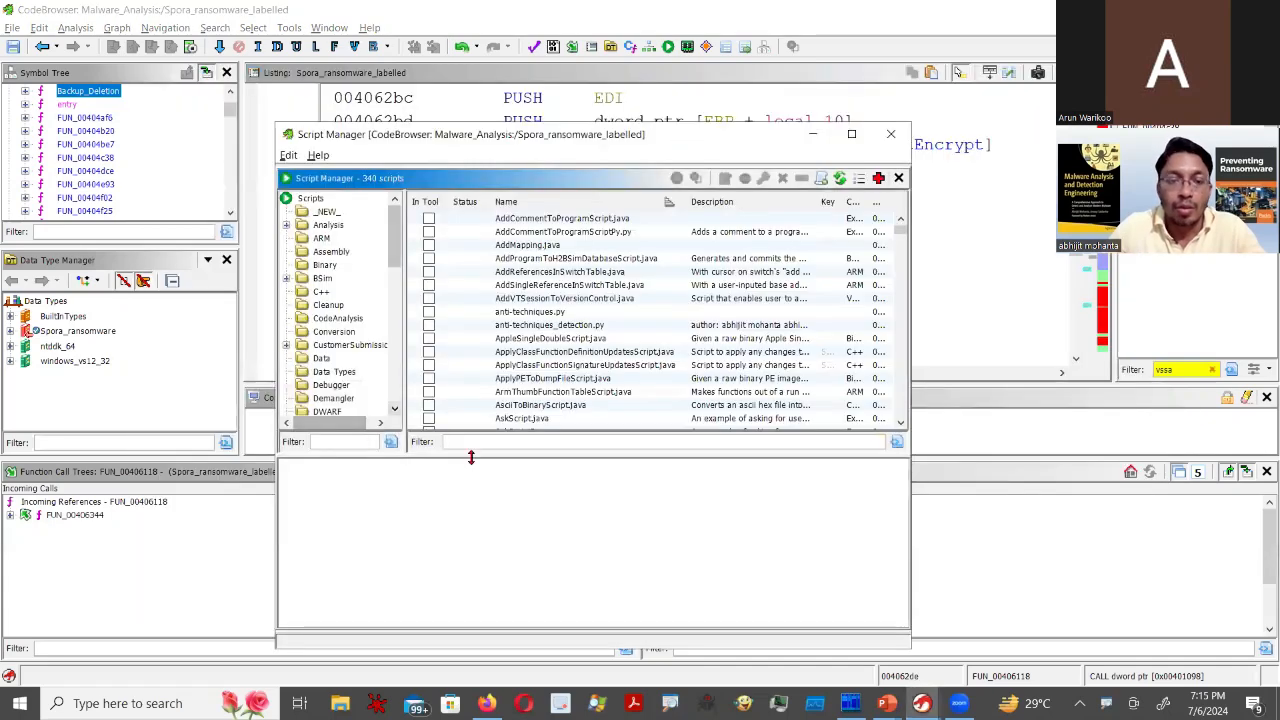
pyautogui.click(468, 442)
pyautogui.write('recon')
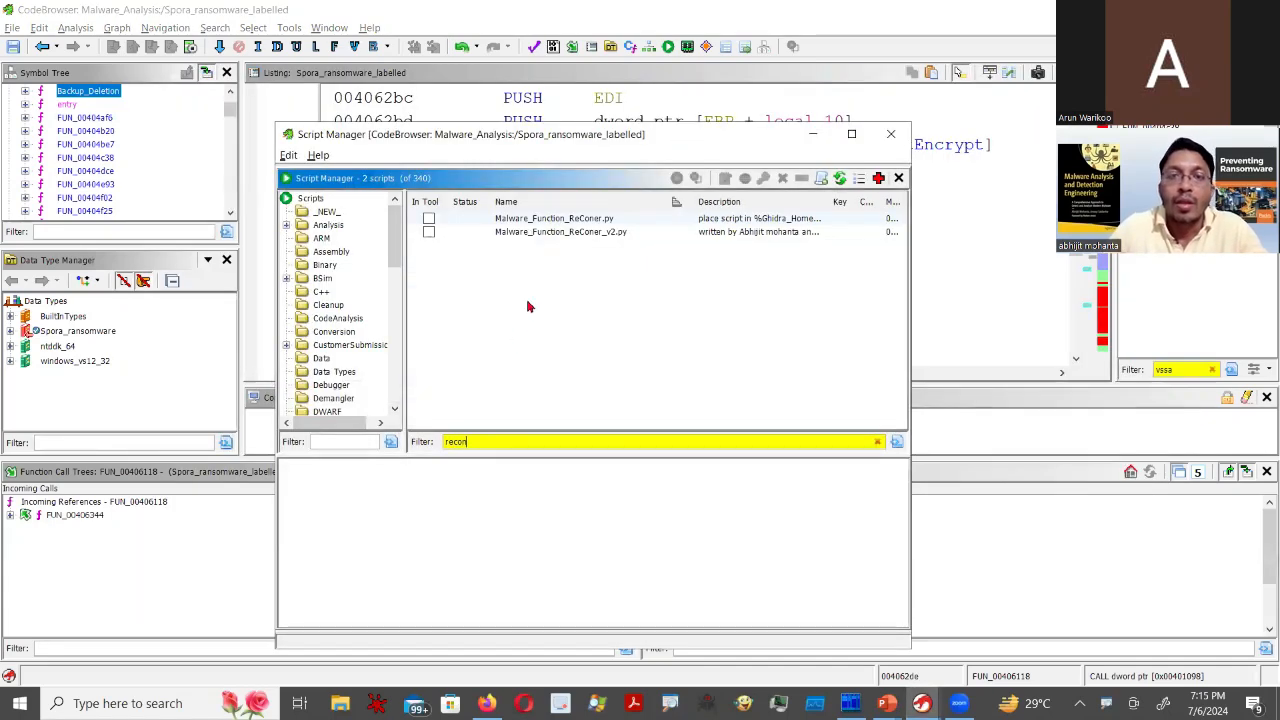
pyautogui.click(583, 234)
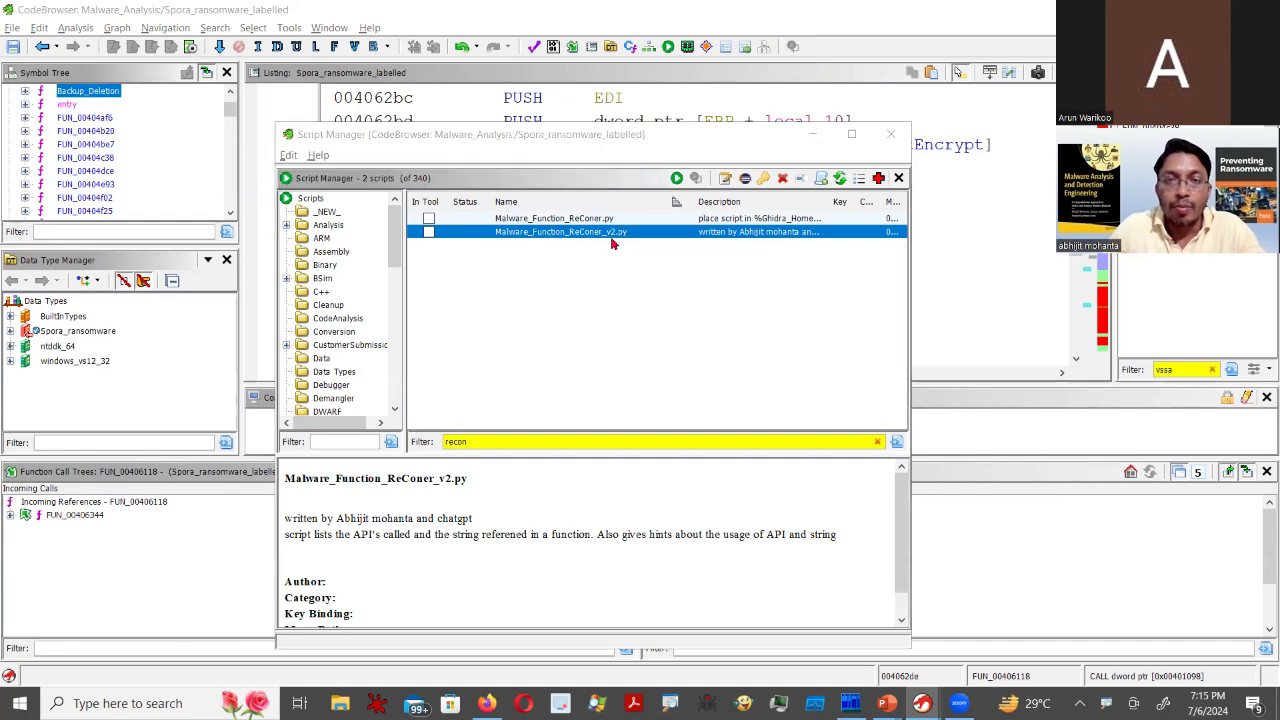
# - Switch to the PowerPoint slide show and mark the GitHub link to the Ghidra scripts with freehand ink
pyautogui.hotkey('alt', 'Tab')
pyautogui.press('Tab')
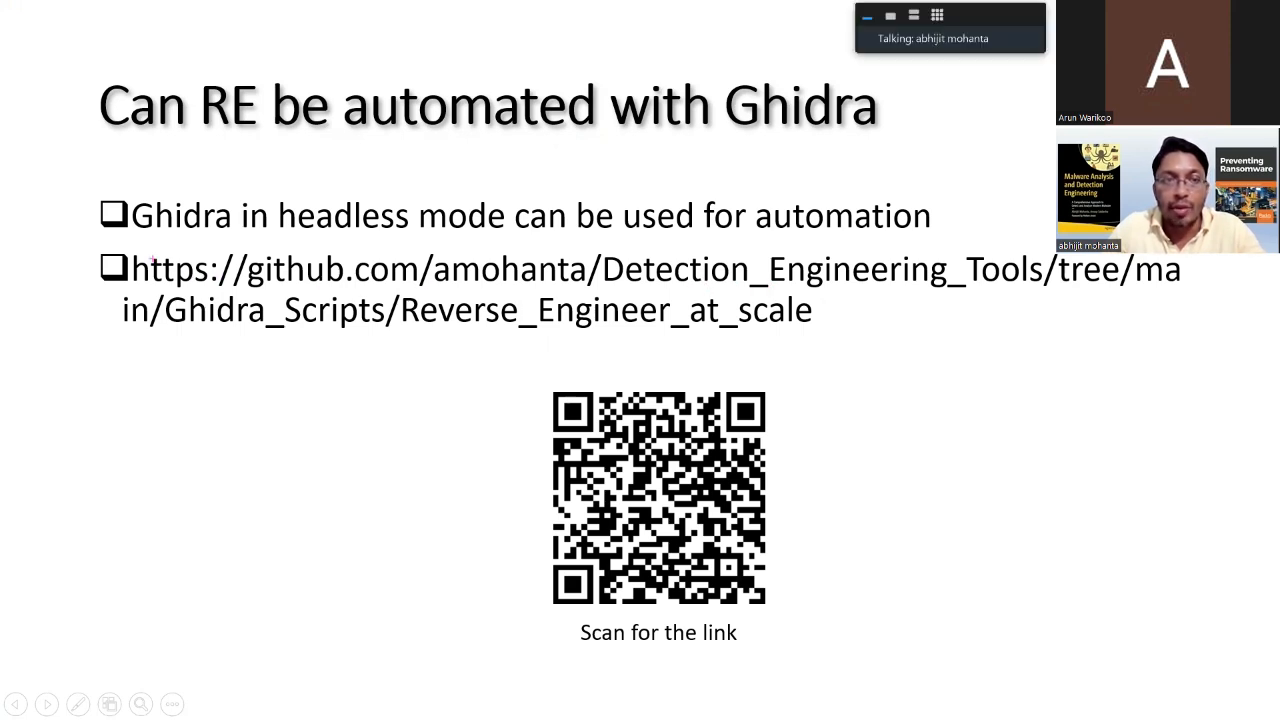
pyautogui.moveTo(132, 268); pyautogui.dragTo(1020, 295)
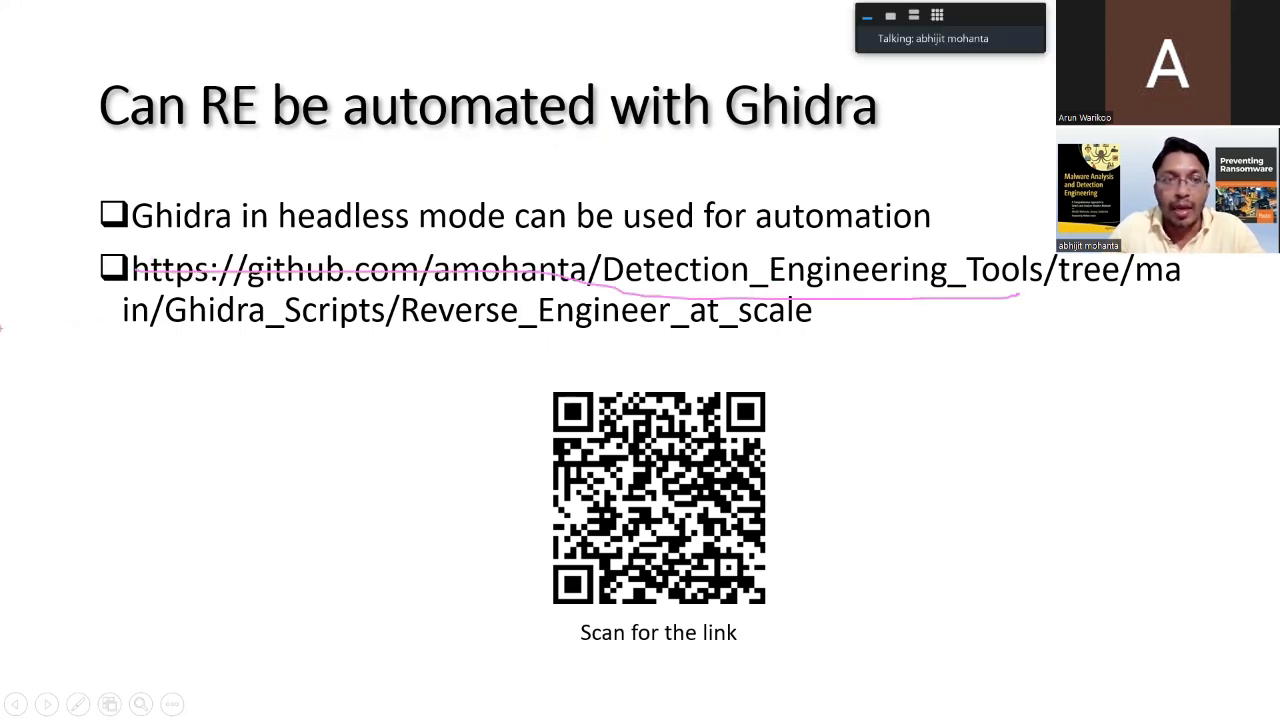
pyautogui.moveTo(40, 332); pyautogui.dragTo(405, 328)
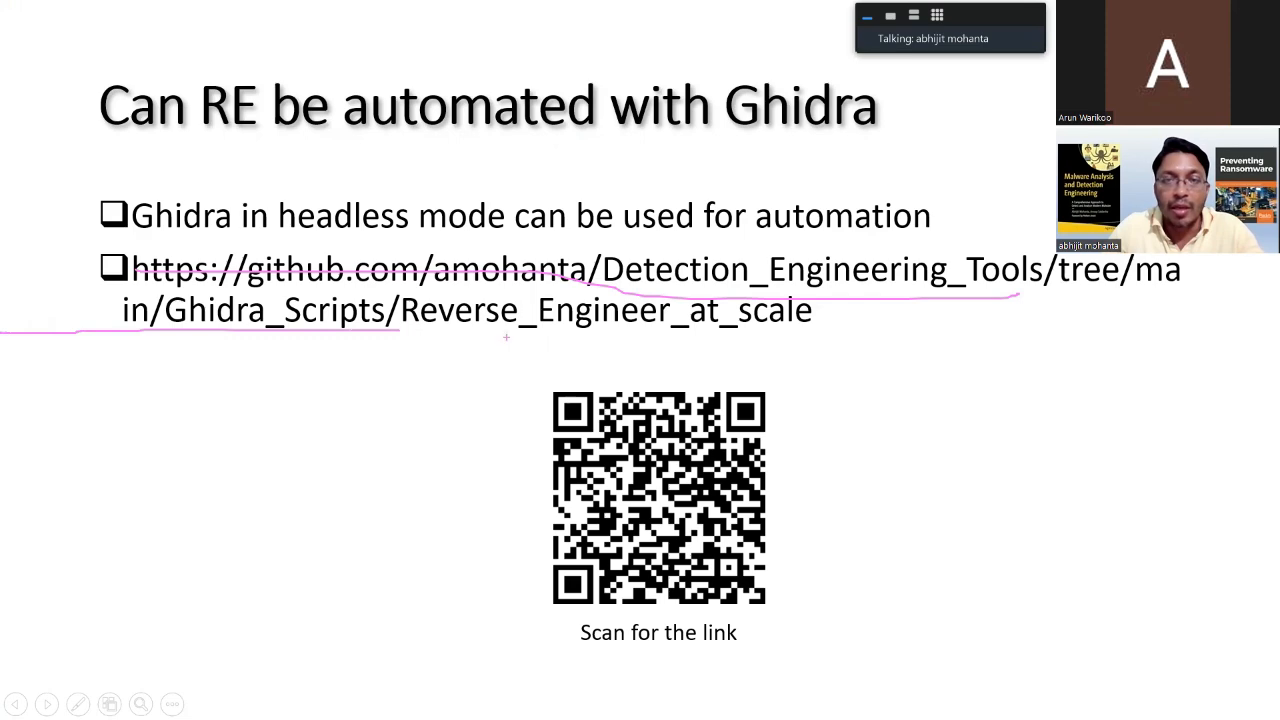
# - Return to Ghidra's Script Manager and run Malware_Function_ReConer_v2.py on the Spora_ransomware_labelled program
pyautogui.hotkey('alt', 'Tab')
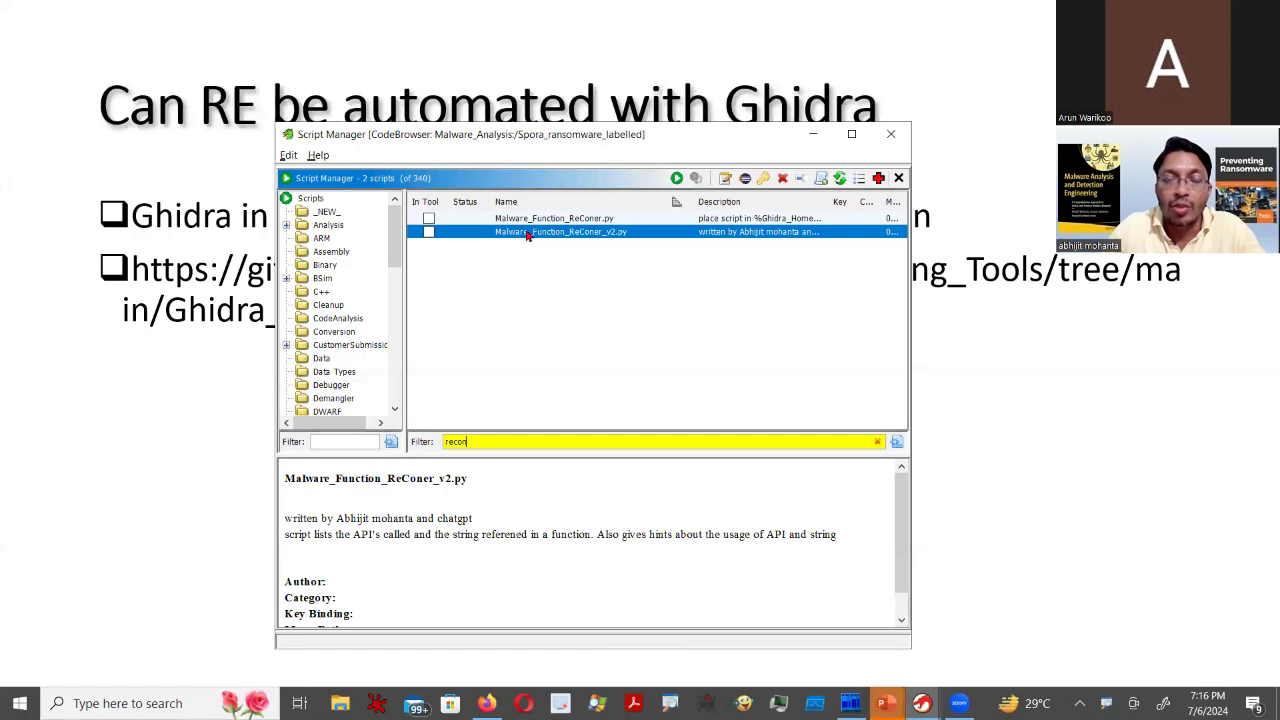
pyautogui.click(527, 236)
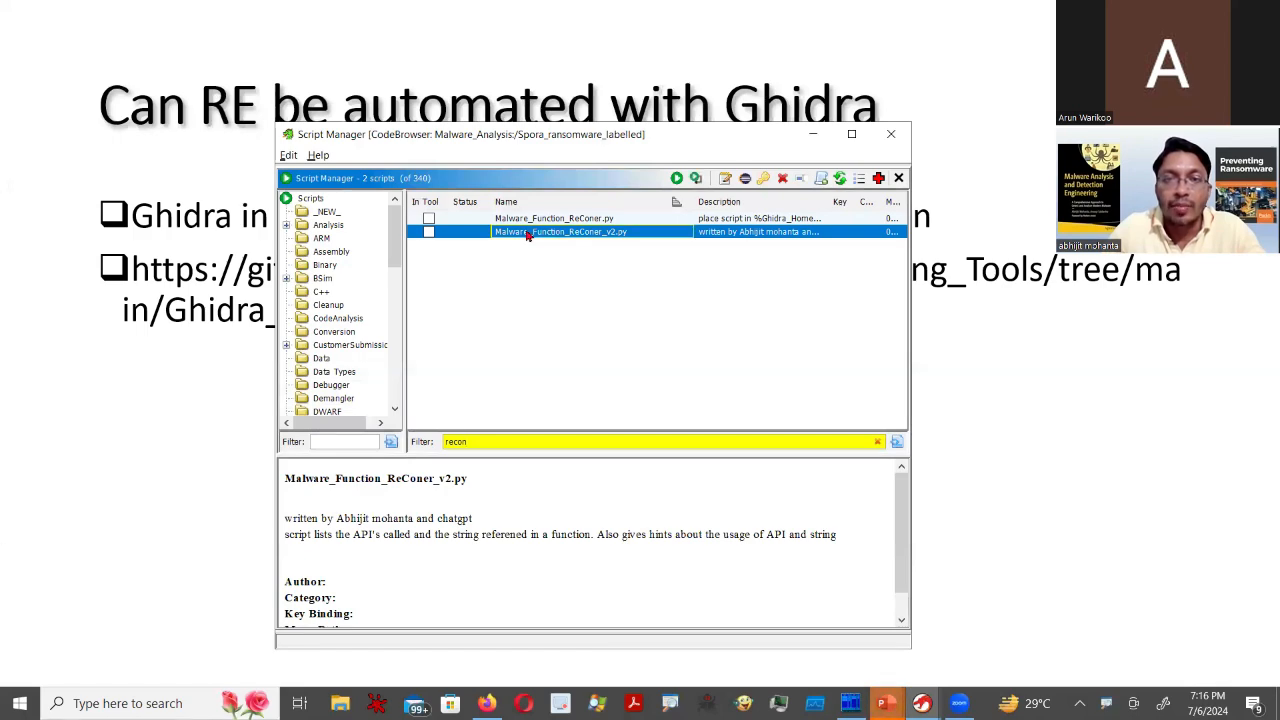
pyautogui.press('Return')
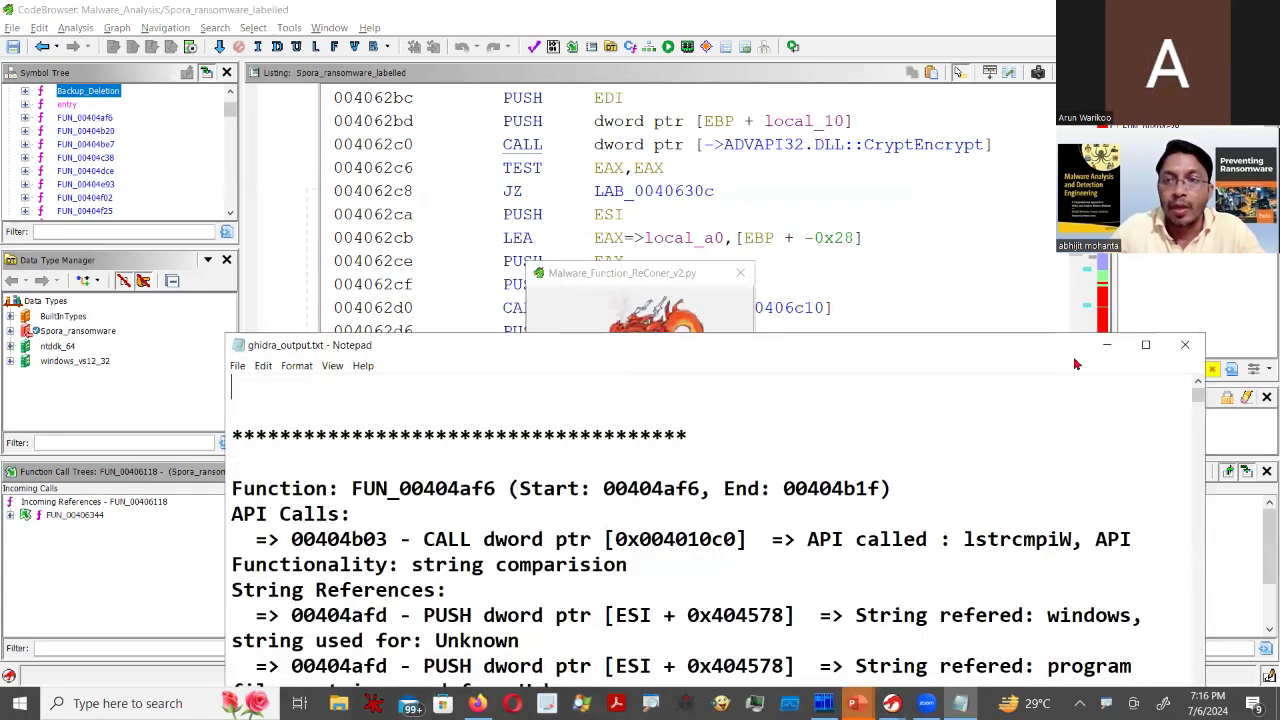
# - Maximize the ghidra_output.txt report in Notepad, skim its function entries and search it for "vssadmin"
pyautogui.click(1143, 346)
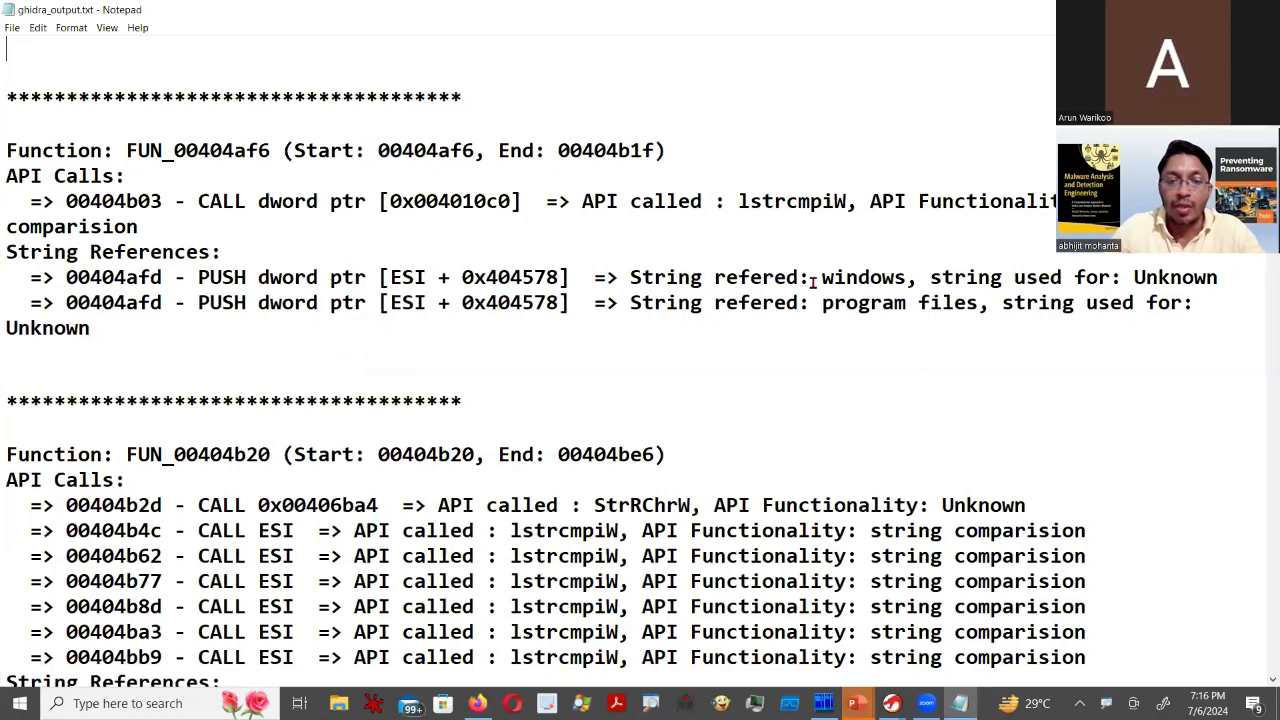
pyautogui.scroll(-20, 813, 280)
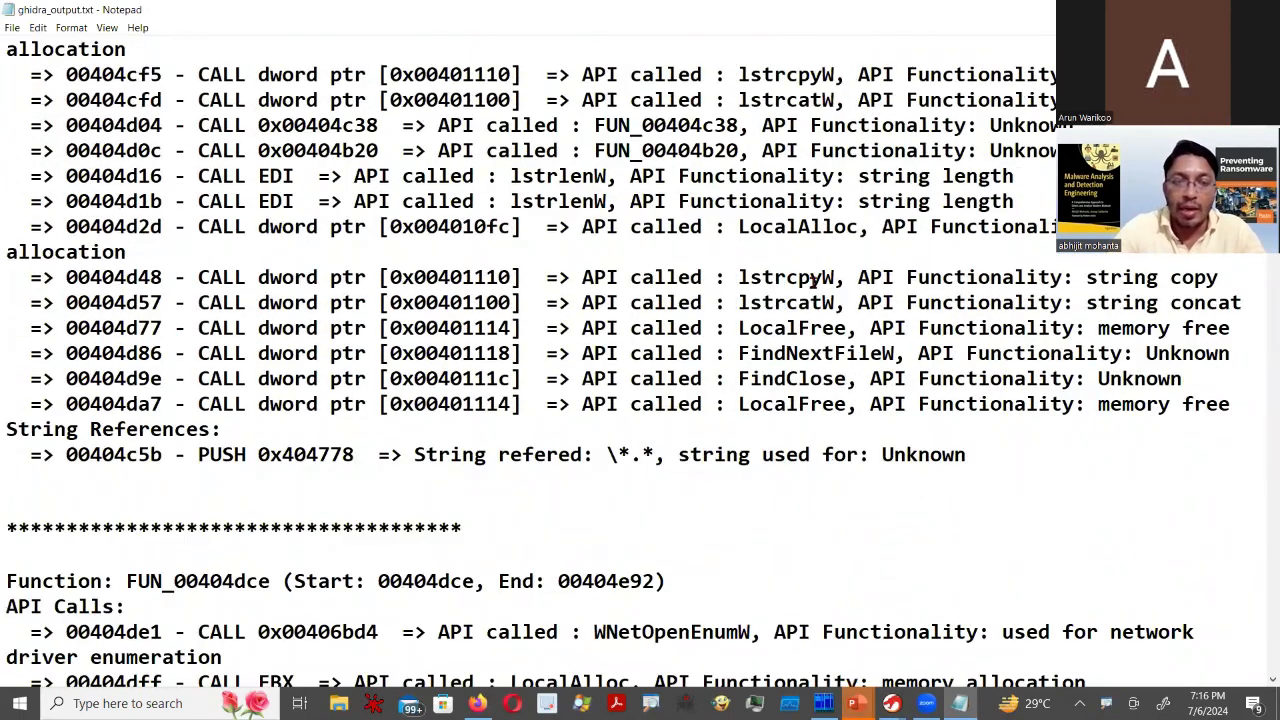
pyautogui.hotkey('ctrl', 'f')
pyautogui.write('b')
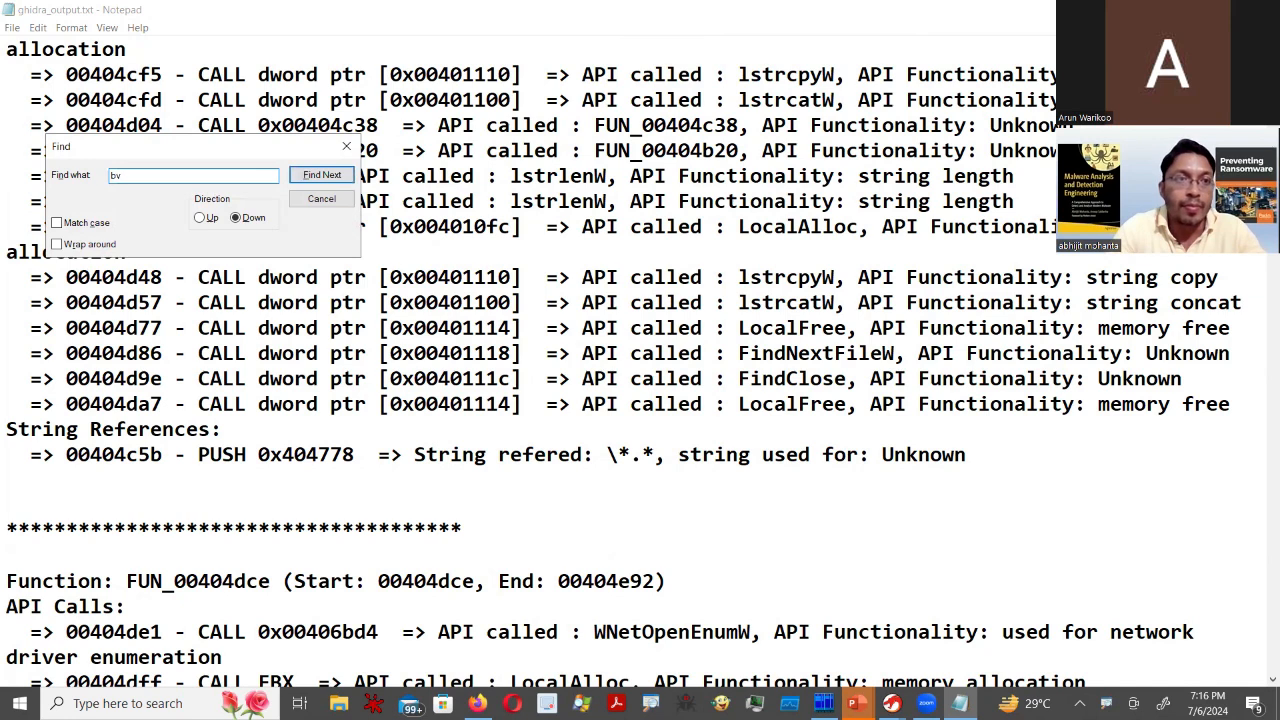
pyautogui.write('vssa')
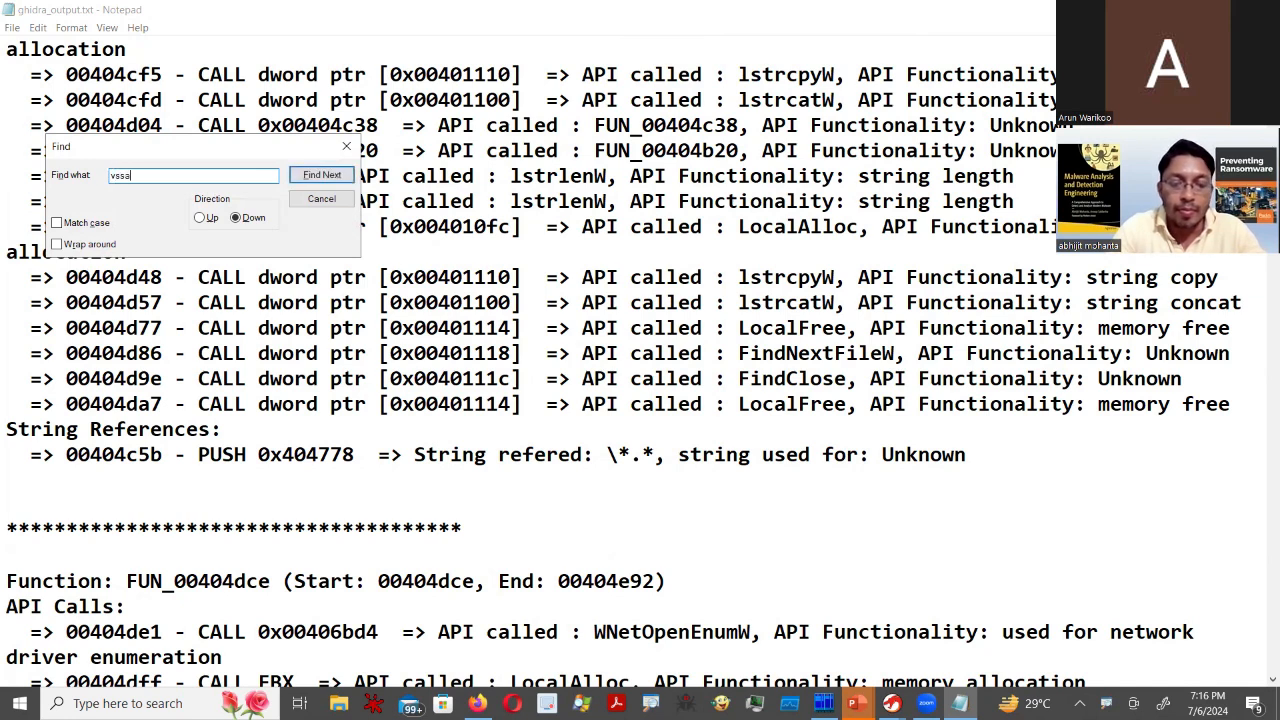
pyautogui.write('dmin')
pyautogui.press('Return')
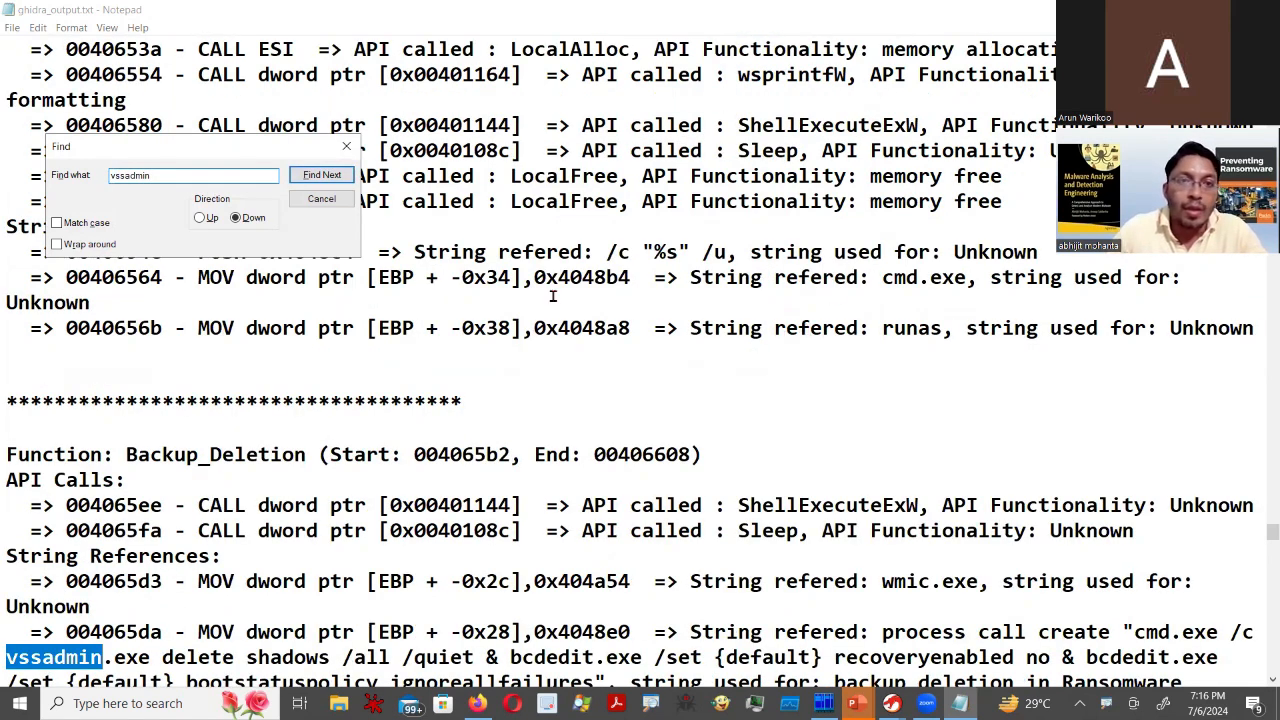
# - Close the search and highlight the Backup_Deletion function's name and start address in the report
pyautogui.click(346, 146)
pyautogui.scroll(-2, 240, 349)
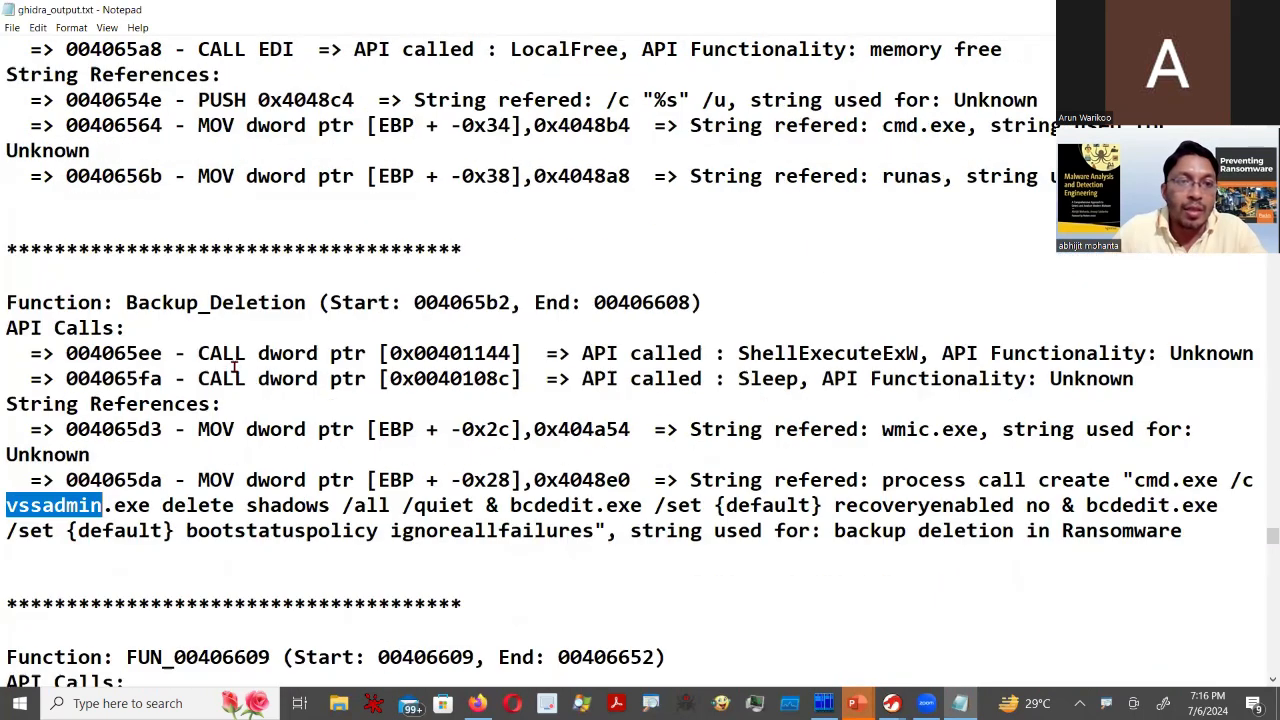
pyautogui.click(125, 302)
pyautogui.moveTo(229, 306); pyautogui.dragTo(311, 302)
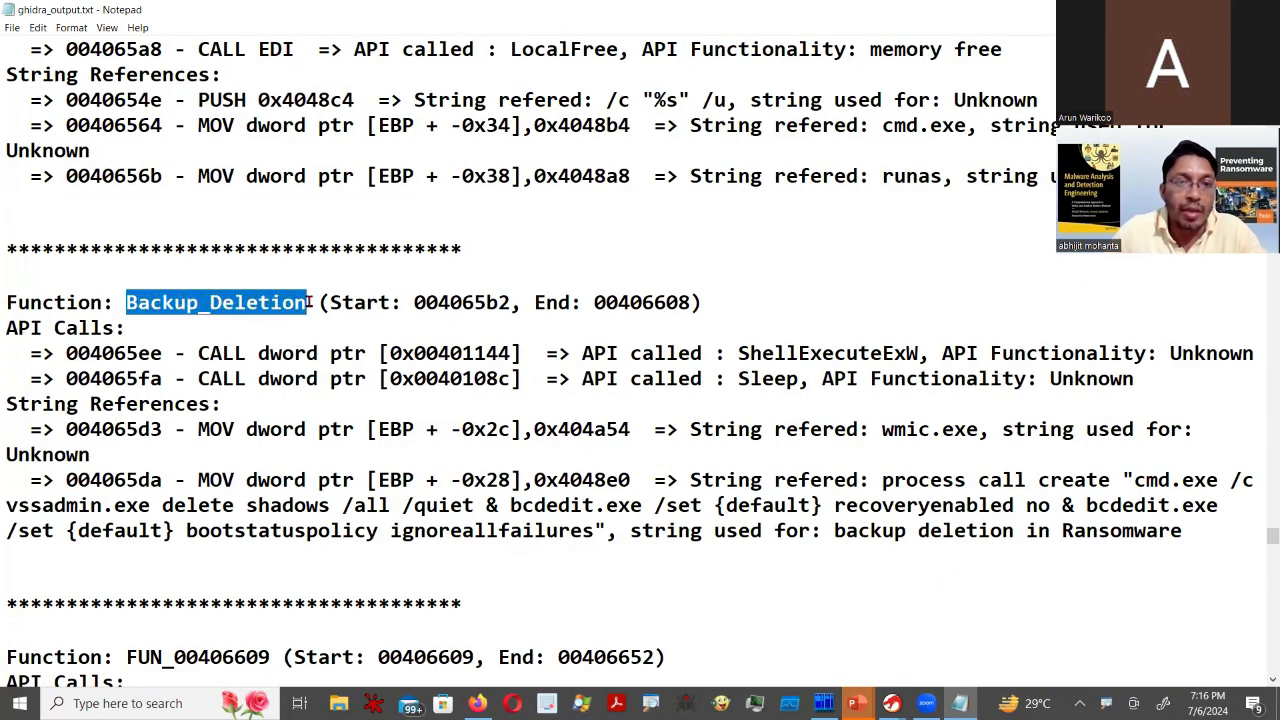
pyautogui.moveTo(404, 302); pyautogui.dragTo(513, 302)
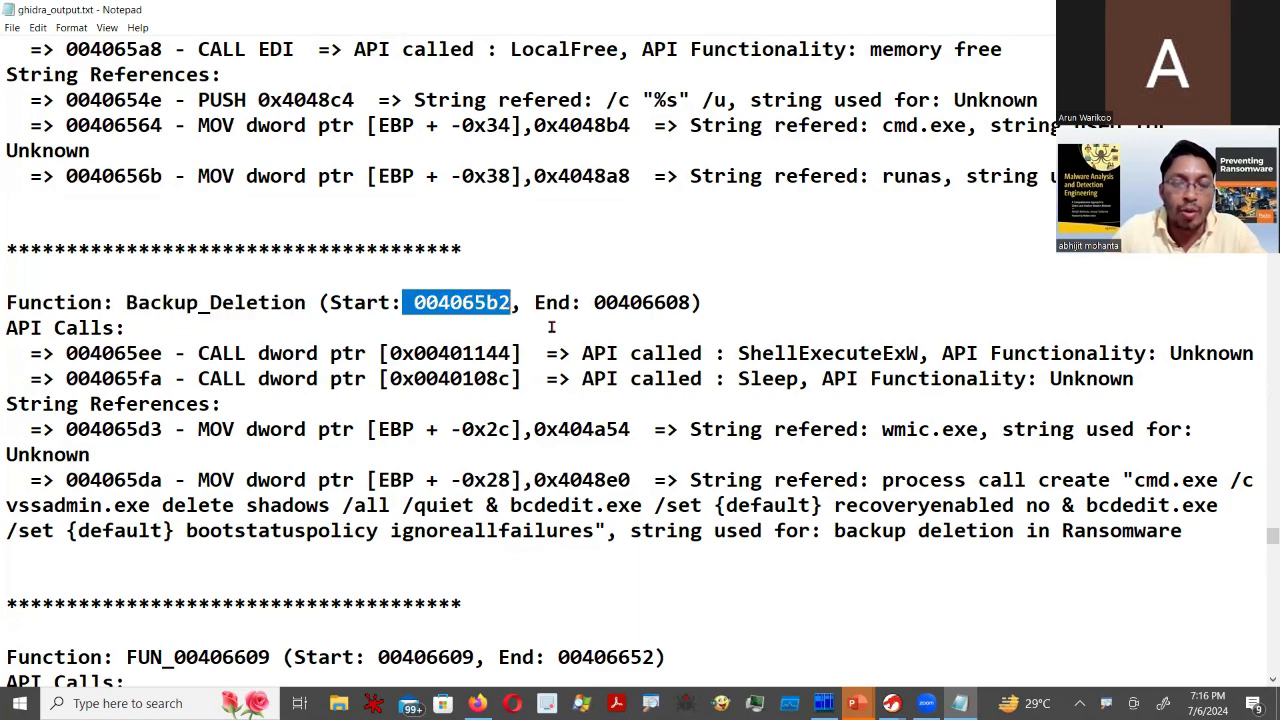
pyautogui.scroll(-2, 643, 350)
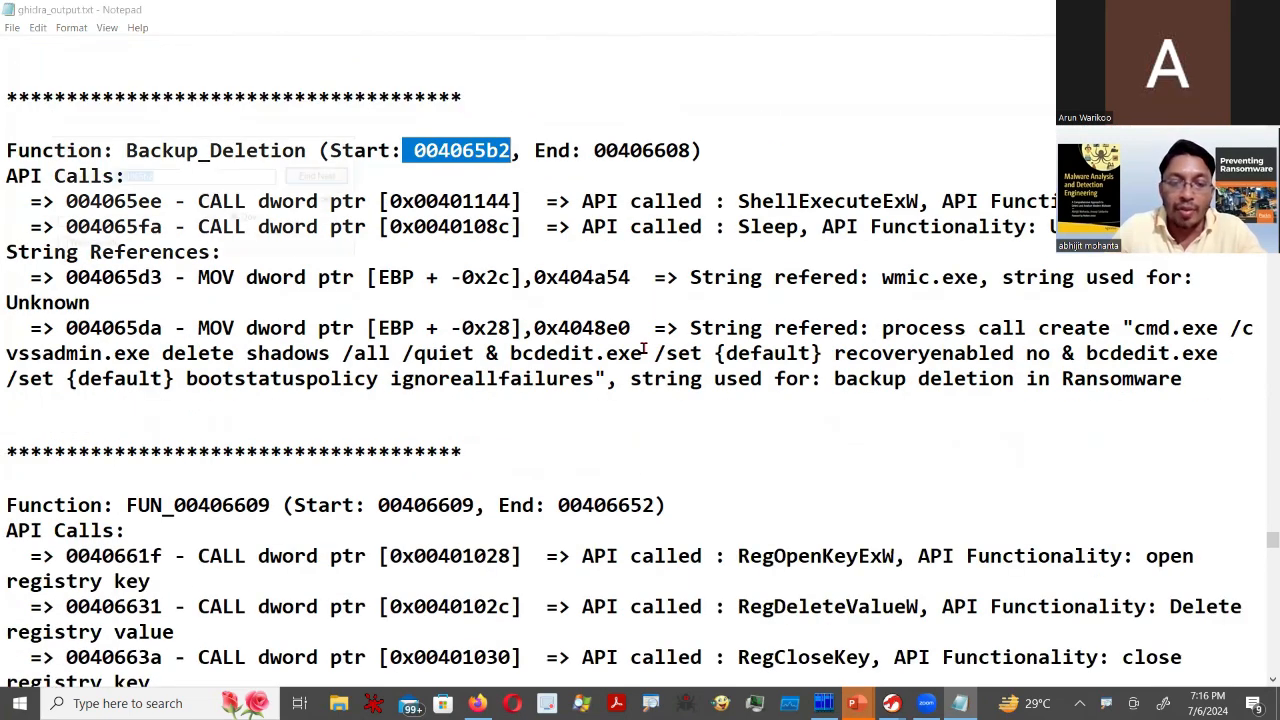
# - Search the report for "CryptEnc", first downward and then upward from the Backup_Deletion entry, and close the search
pyautogui.hotkey('ctrl', 'f')
pyautogui.write('Cryp')
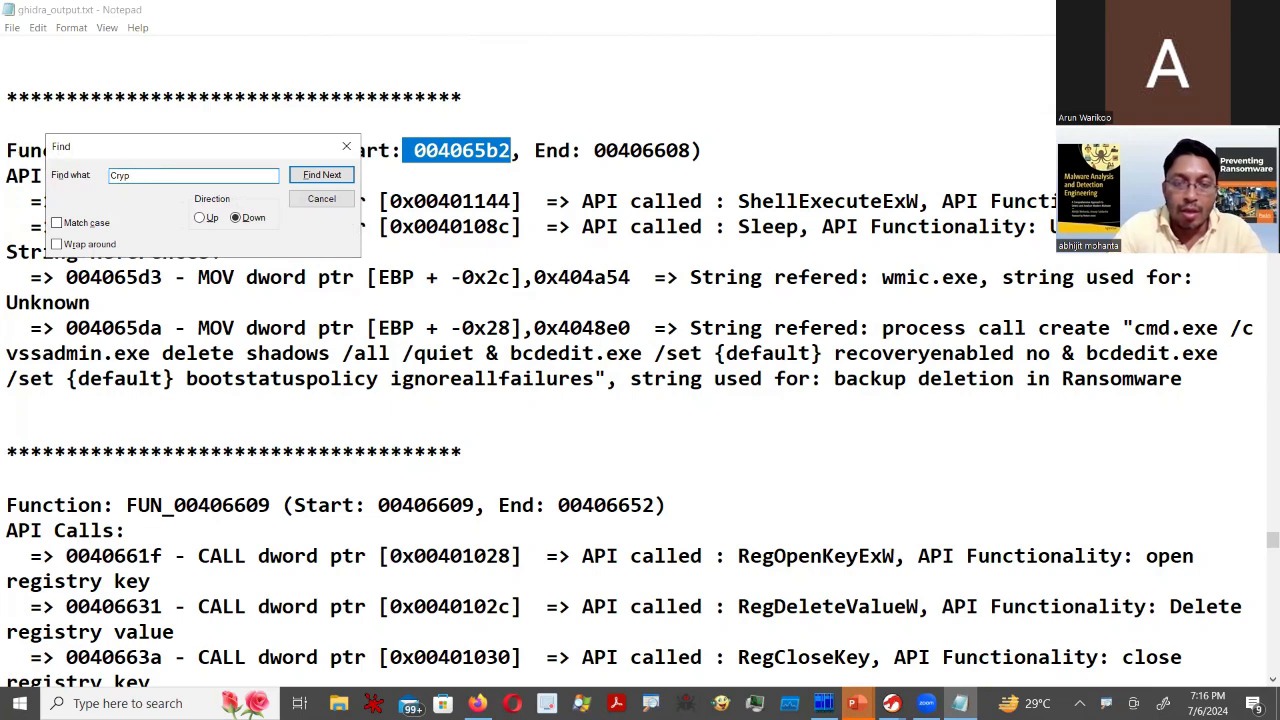
pyautogui.write('tEn')
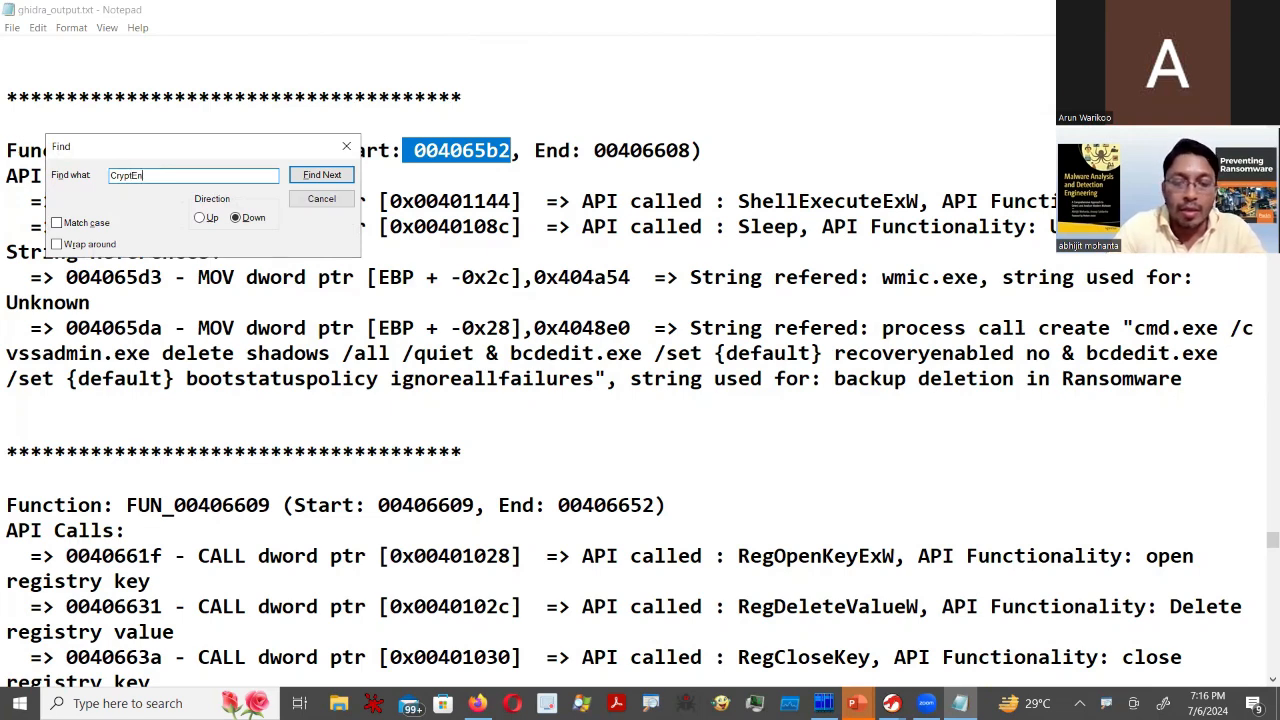
pyautogui.write('c')
pyautogui.press('Return')
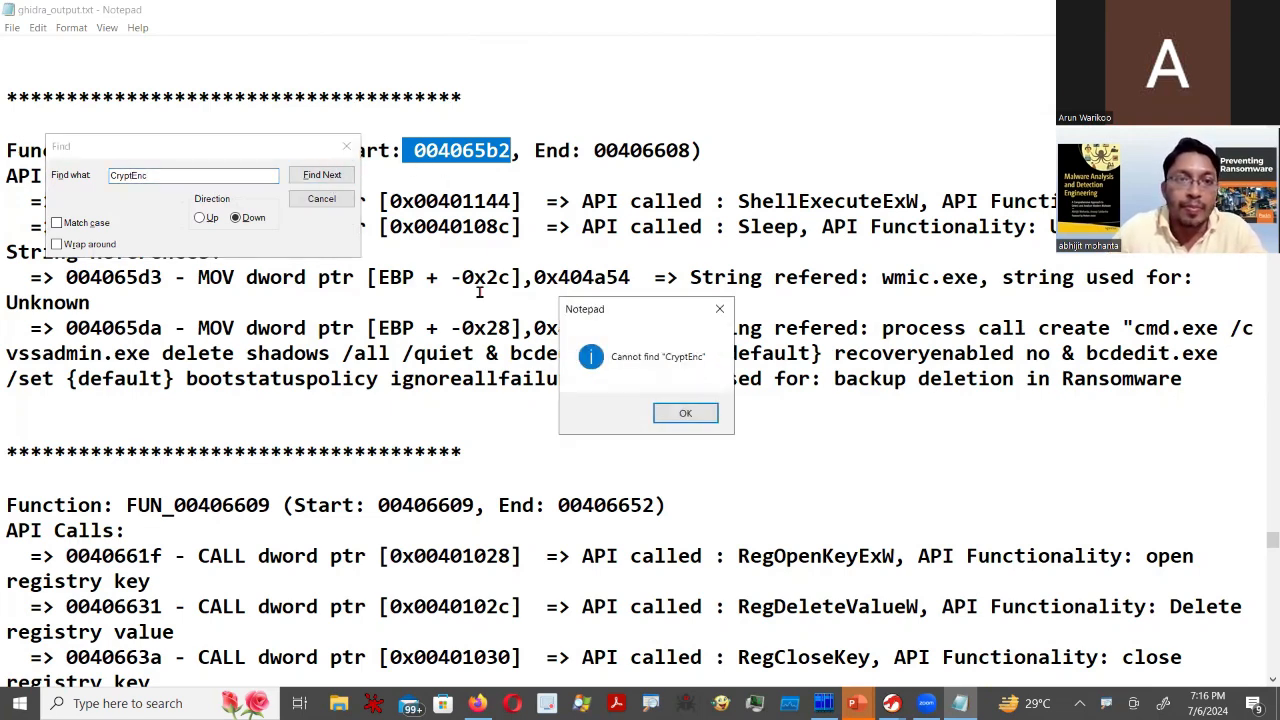
pyautogui.click(690, 416)
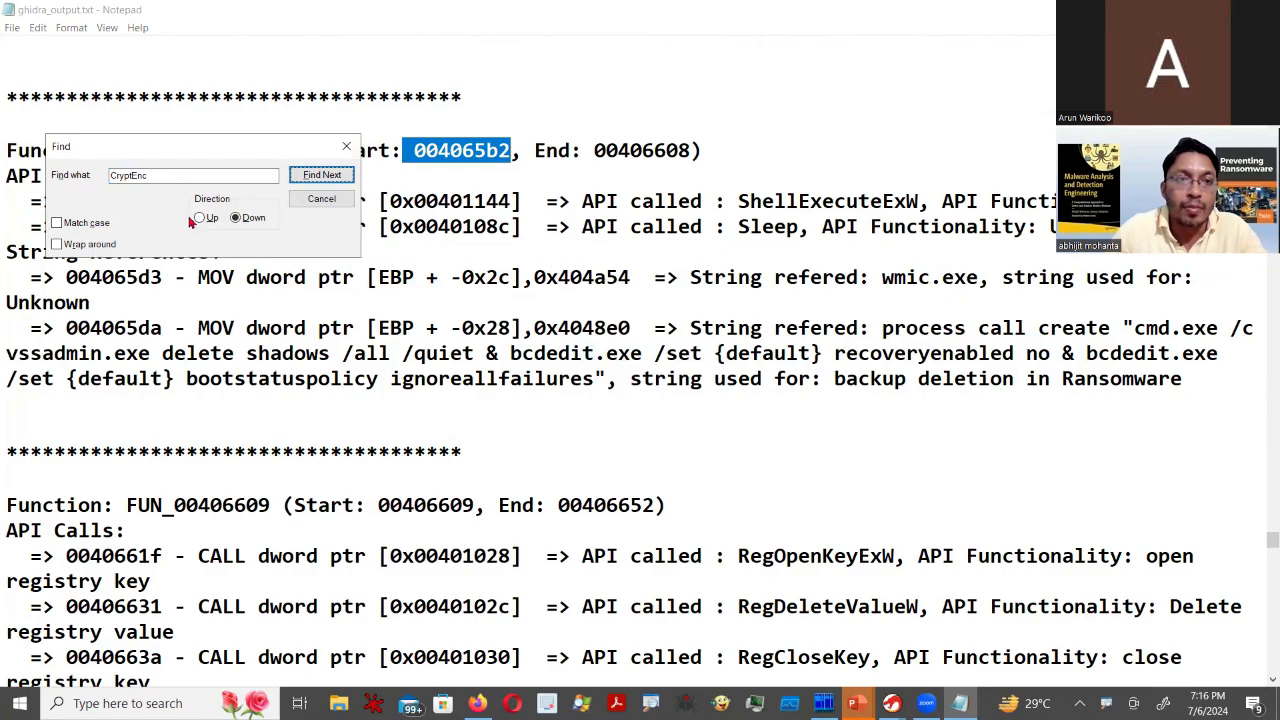
pyautogui.click(200, 218)
pyautogui.click(321, 175)
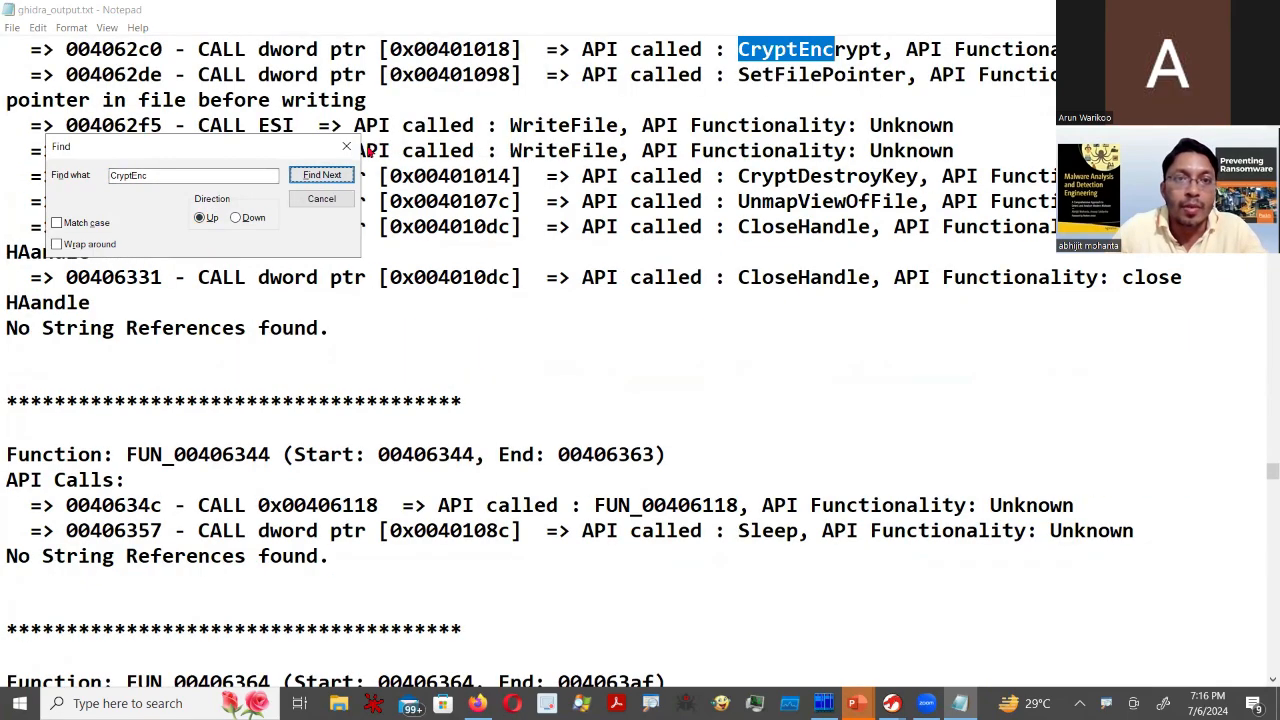
pyautogui.click(346, 146)
# - Locate the header of the function entry containing the found CryptEncrypt call and highlight the function's name
pyautogui.scroll(9, 543, 273)
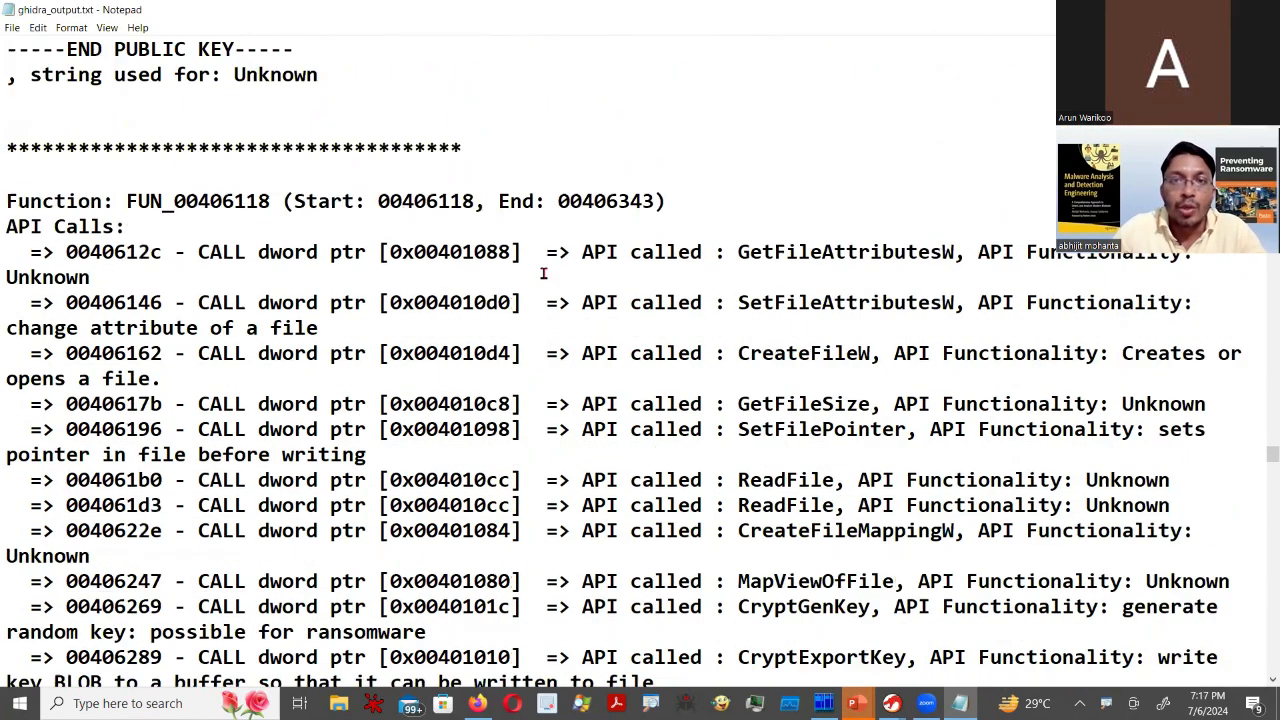
pyautogui.scroll(1, 543, 273)
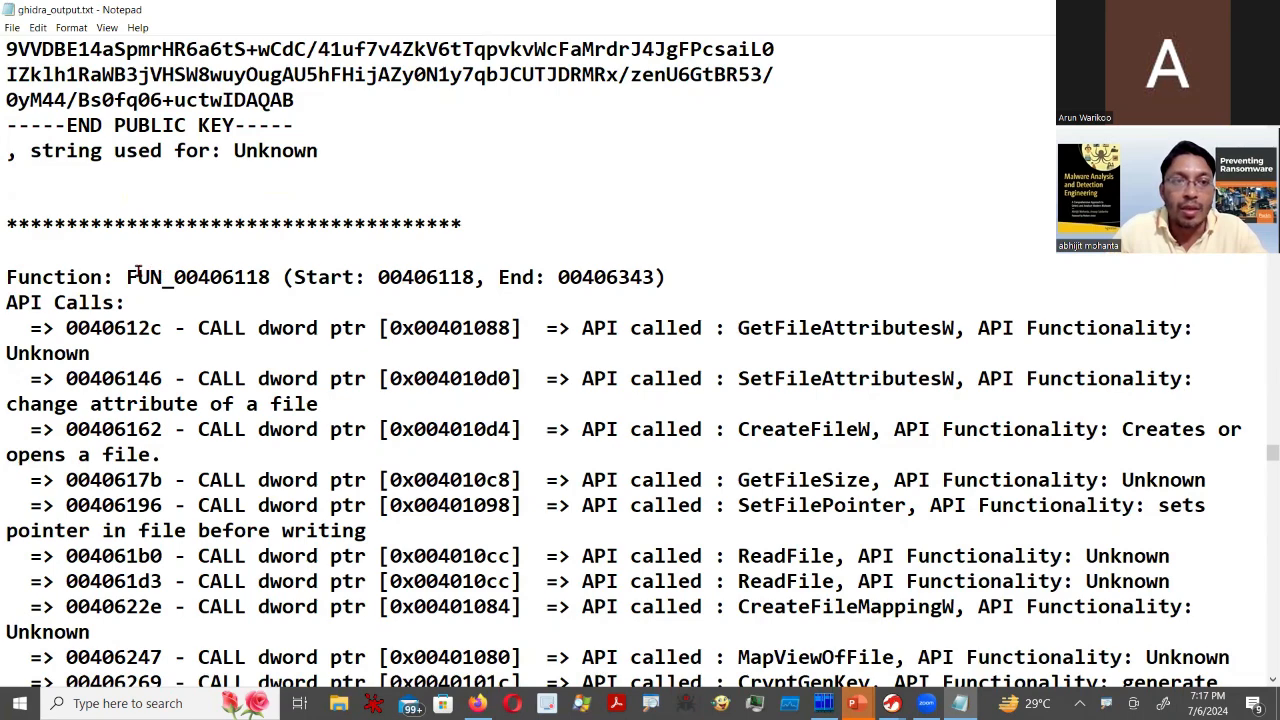
pyautogui.moveTo(138, 276); pyautogui.dragTo(270, 276)
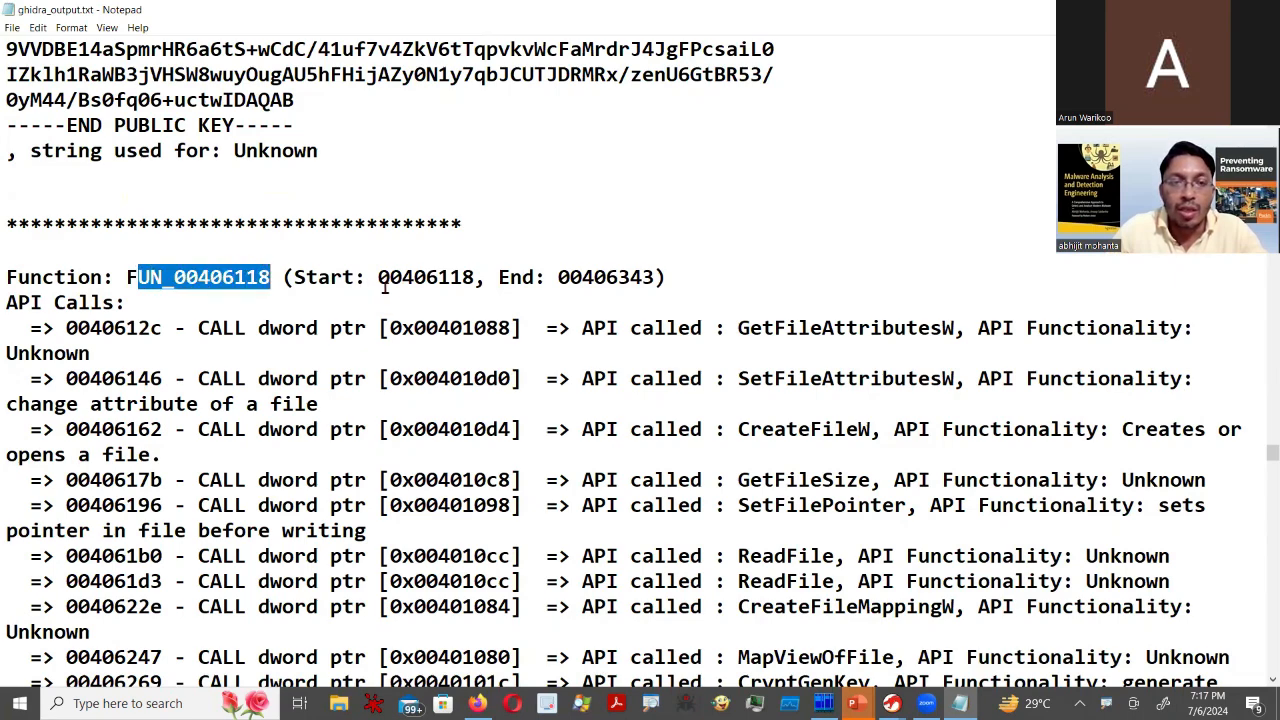
pyautogui.scroll(-1, 657, 287)
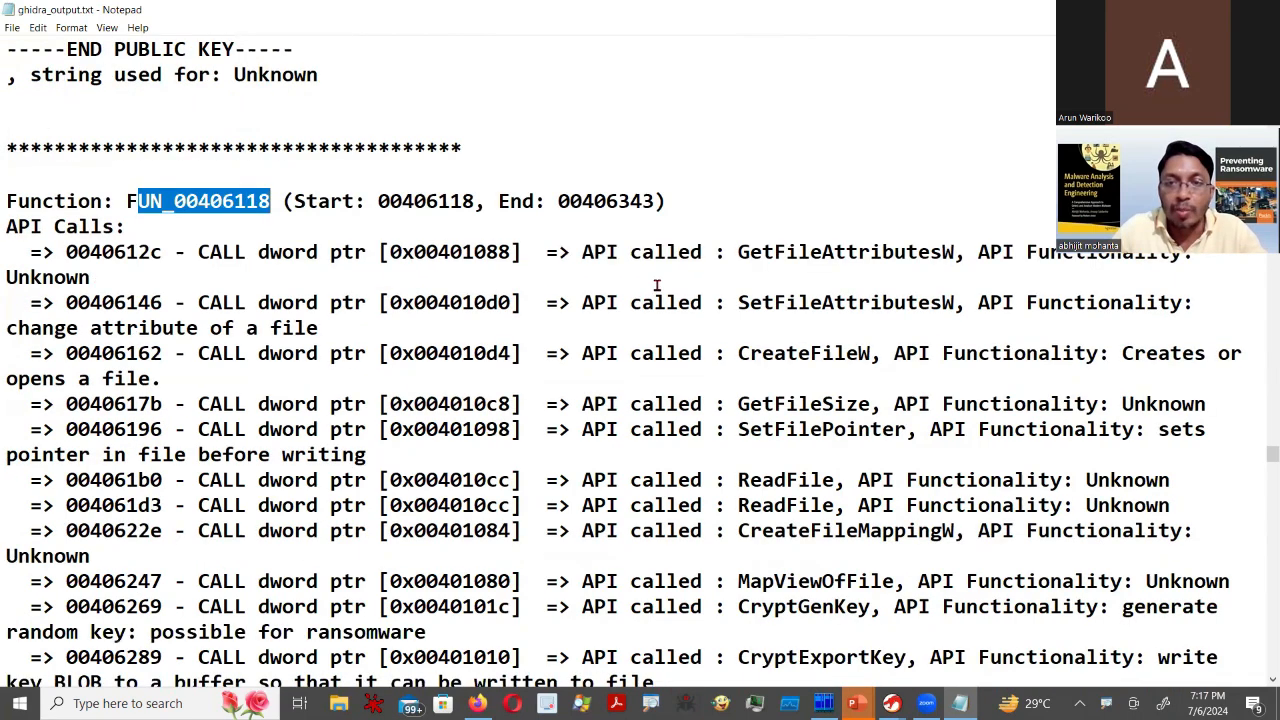
pyautogui.scroll(-2, 657, 286)
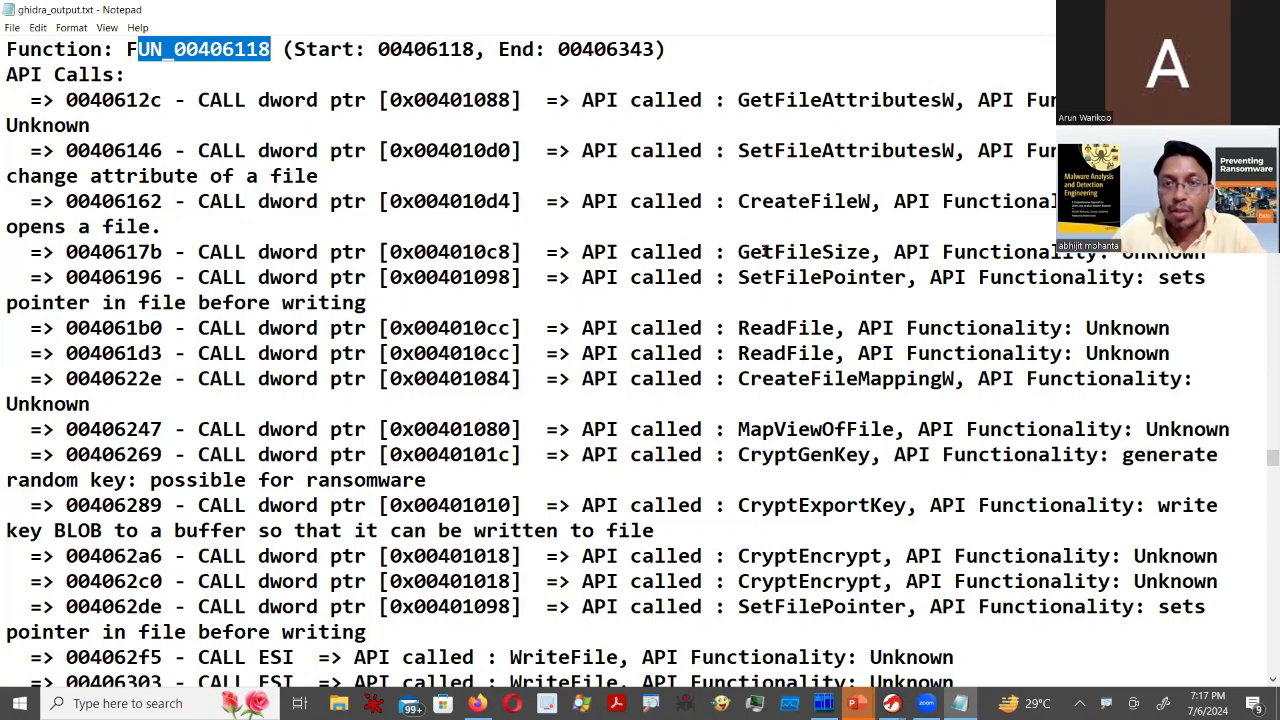
# - Highlight FUN_00406118's key API calls in order, from GetFileAttributesW, CreateFileW, SetFilePointer and ReadFile to CryptGenKey and CryptEncrypt
pyautogui.moveTo(738, 101); pyautogui.dragTo(952, 100)
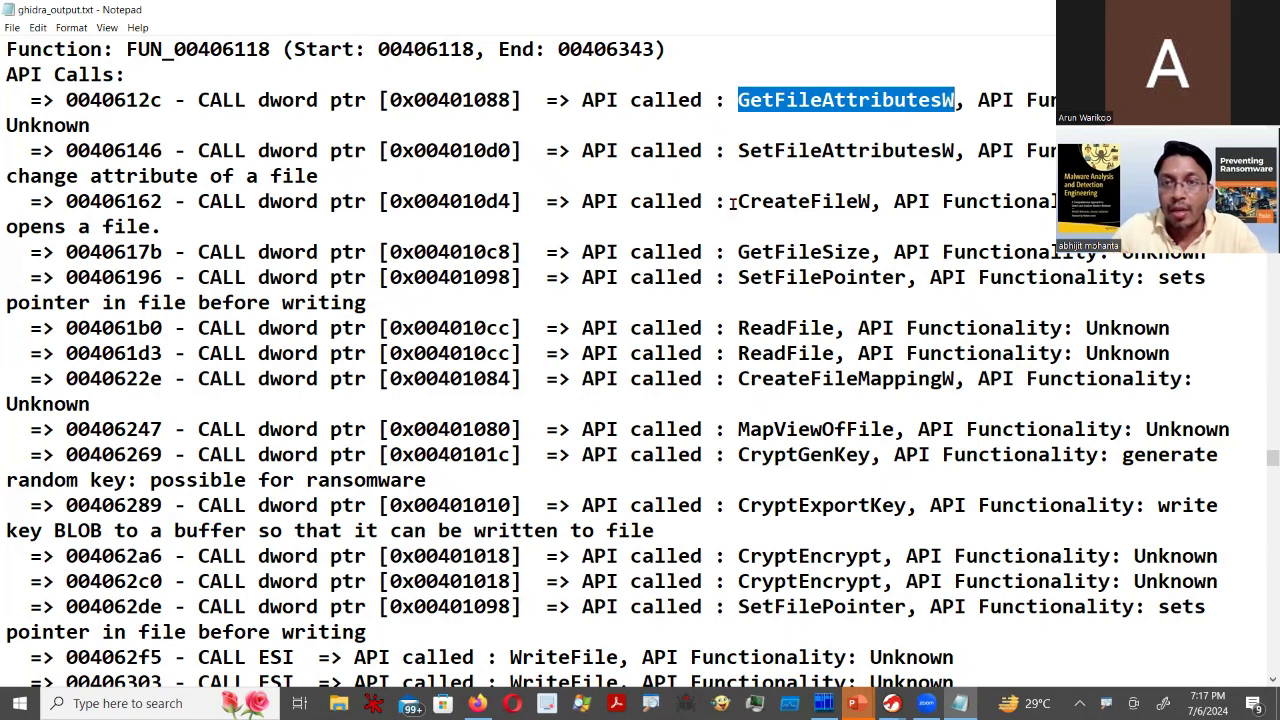
pyautogui.moveTo(738, 201); pyautogui.dragTo(864, 201)
pyautogui.moveTo(740, 279); pyautogui.dragTo(908, 280)
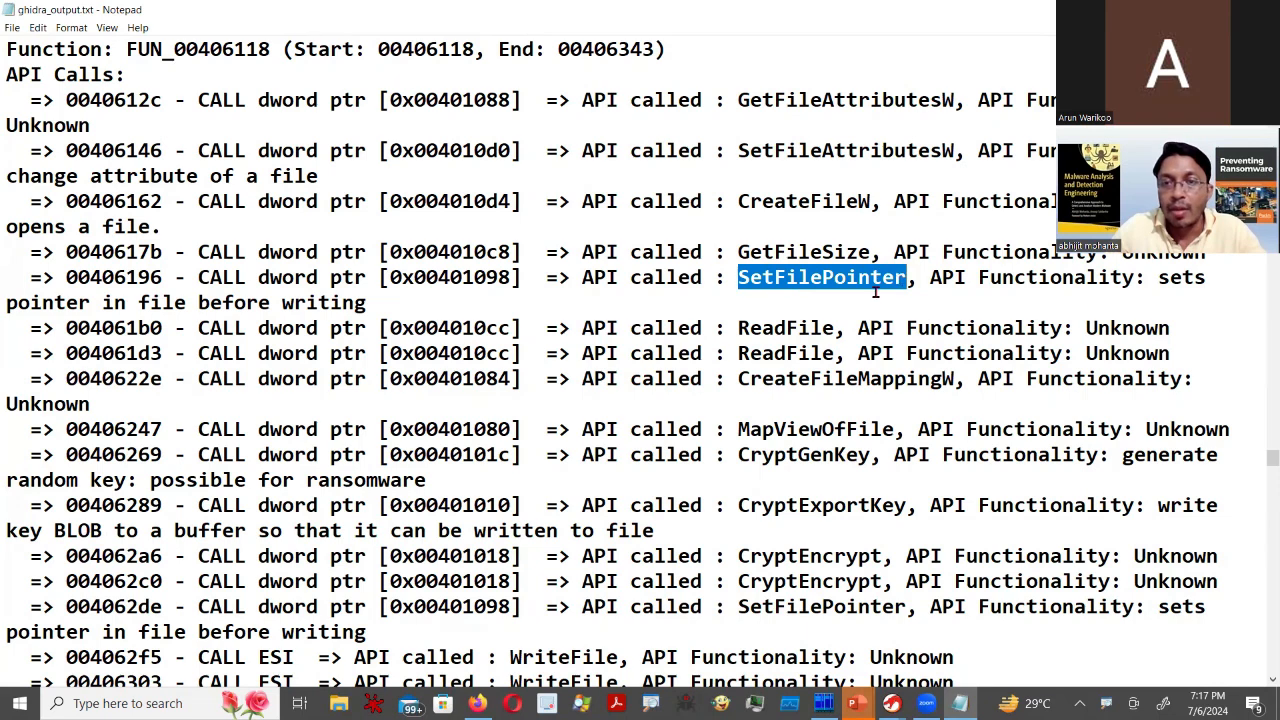
pyautogui.moveTo(738, 329); pyautogui.dragTo(825, 350)
pyautogui.scroll(-2, 850, 390)
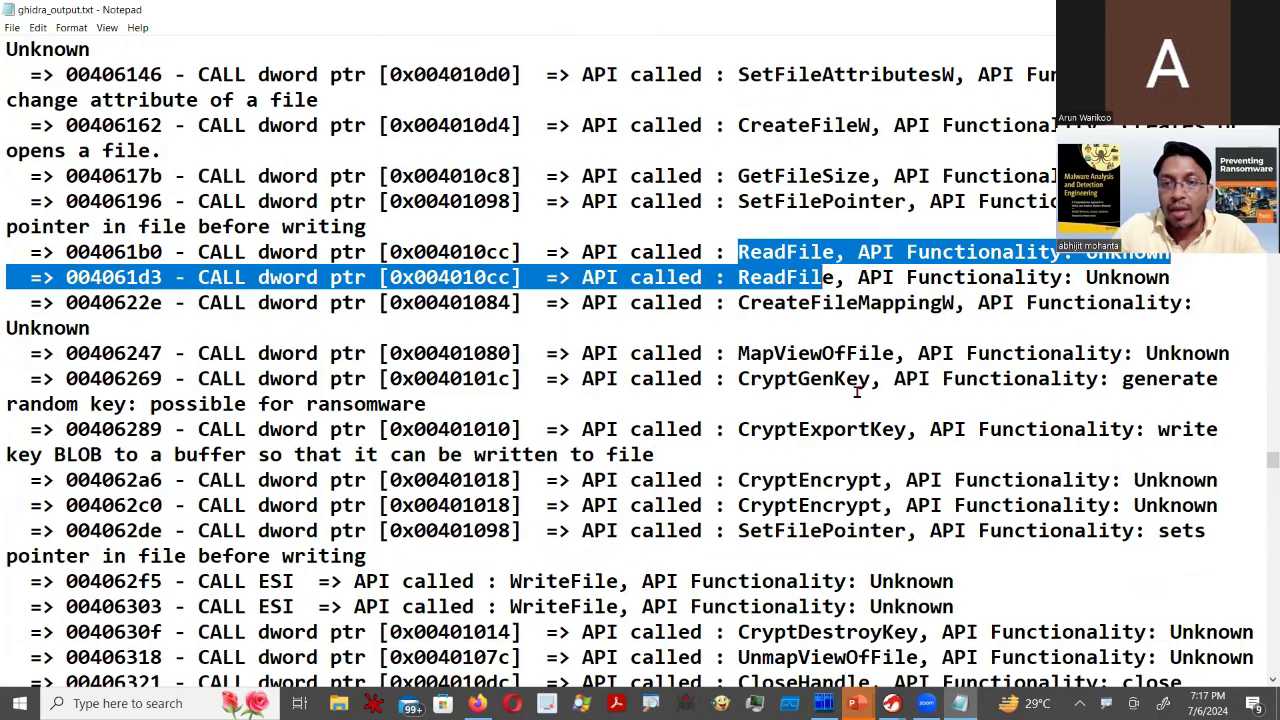
pyautogui.doubleClick(798, 303)
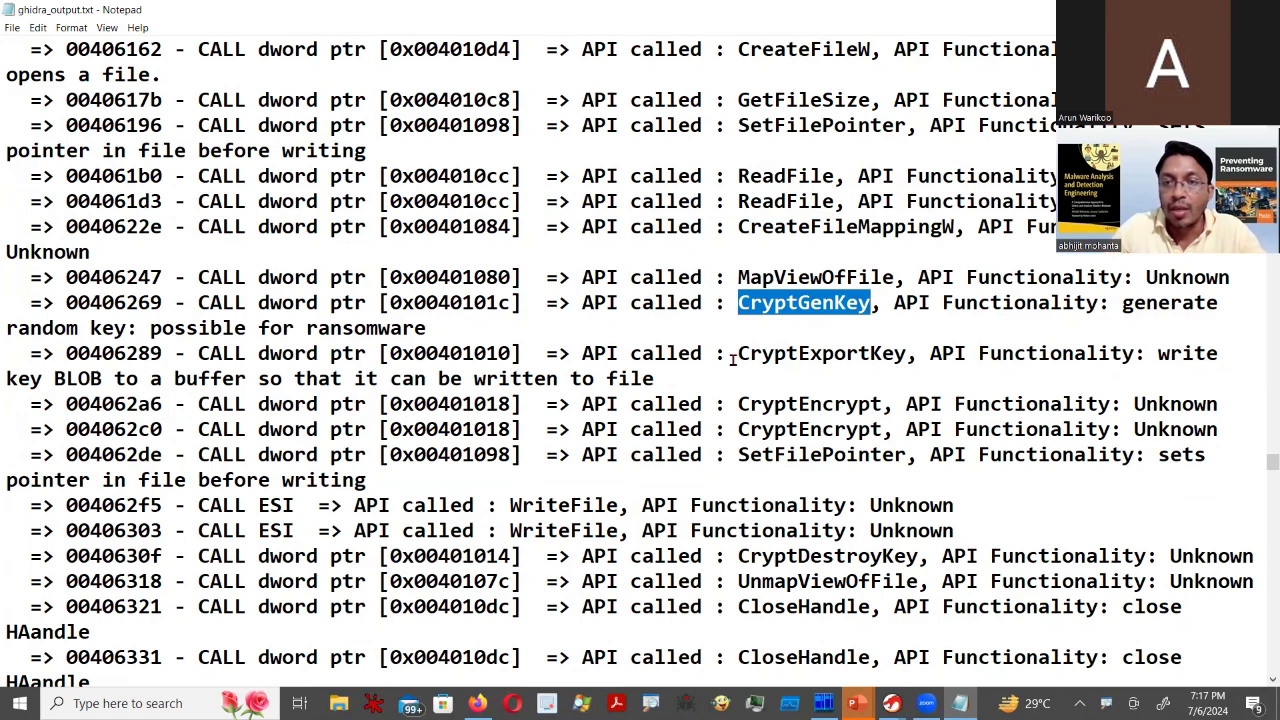
pyautogui.moveTo(737, 354); pyautogui.dragTo(790, 354)
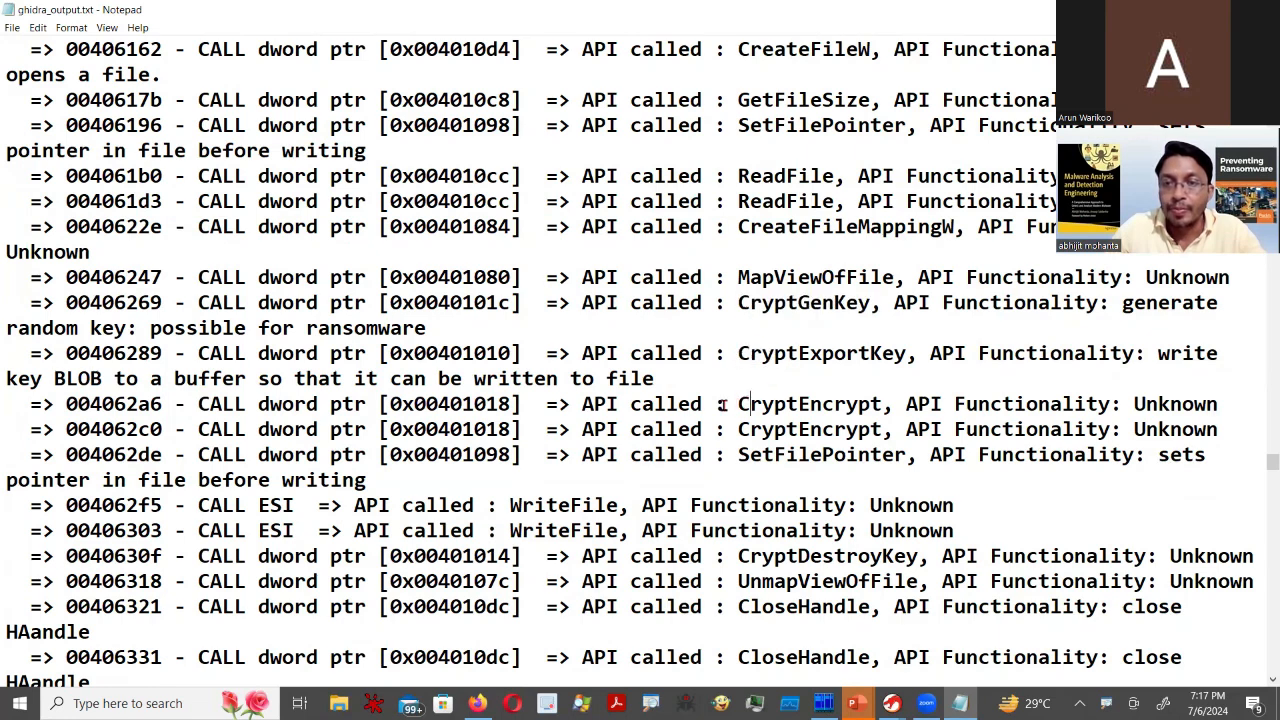
pyautogui.moveTo(725, 404); pyautogui.dragTo(880, 404)
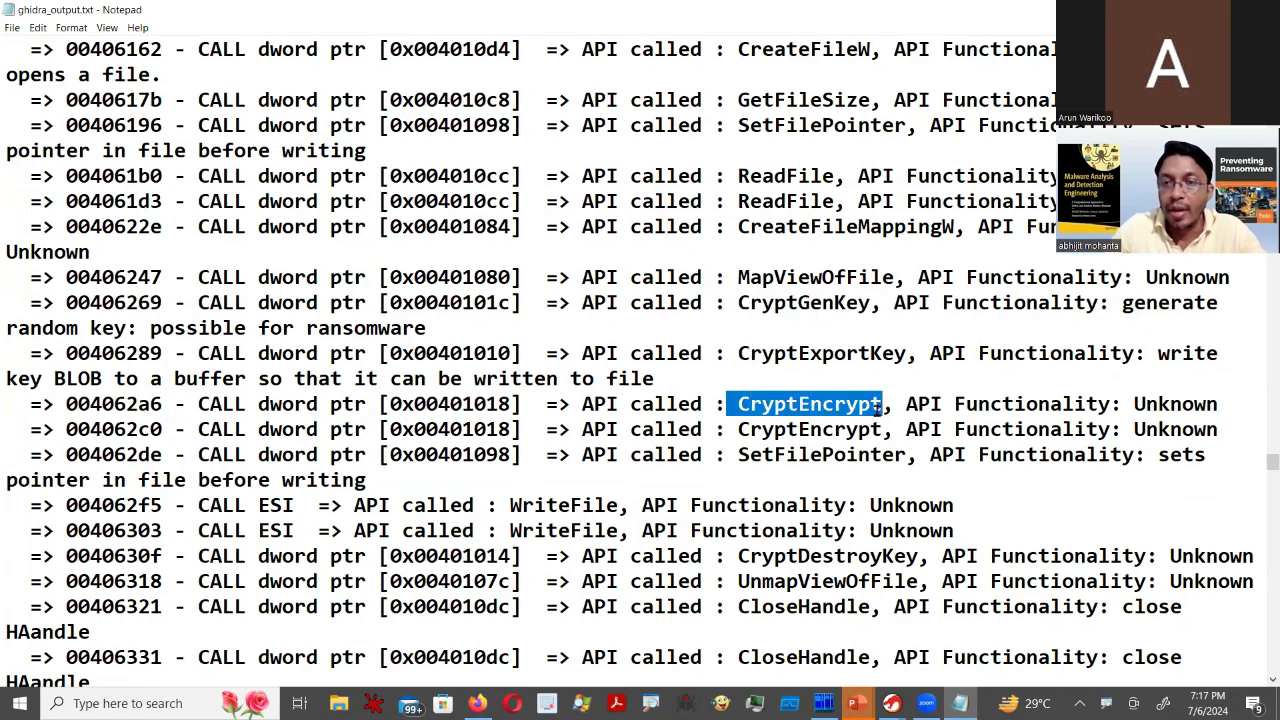
# - Review the whole API call sequence of FUN_00406118, from its file attribute calls through WriteFile to CloseHandle
pyautogui.scroll(-1, 878, 405)
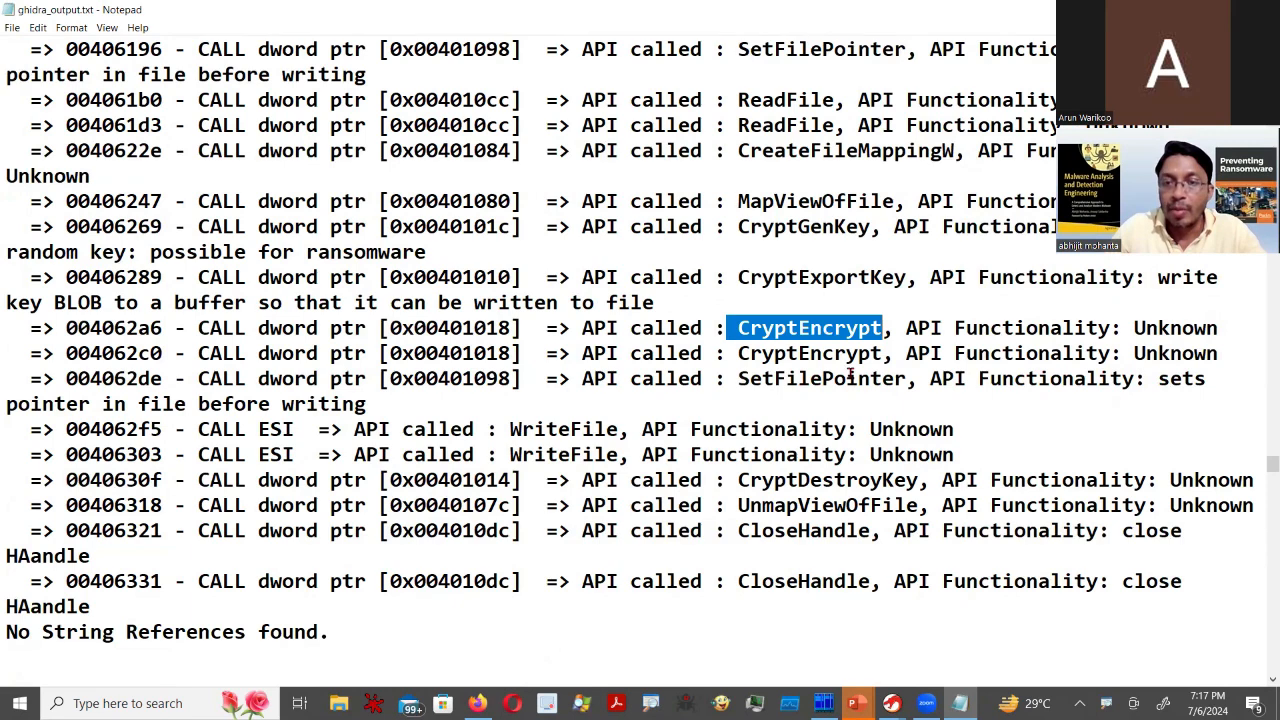
pyautogui.scroll(1, 814, 328)
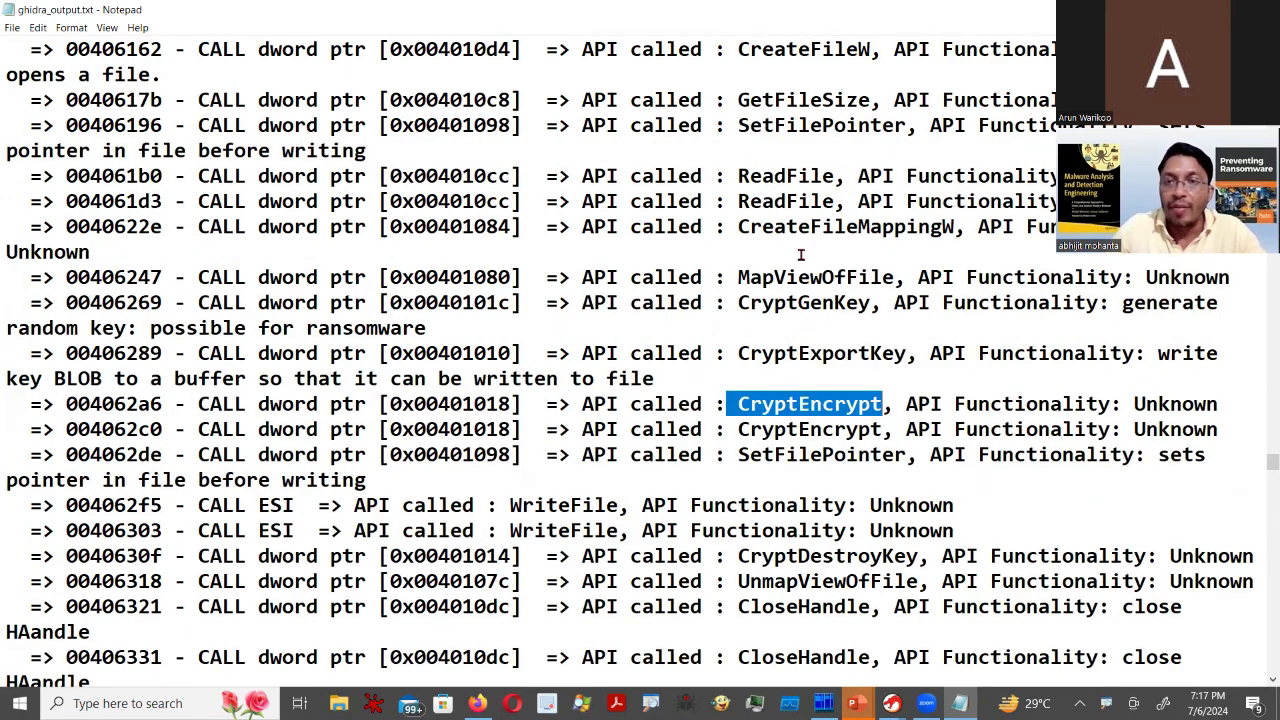
pyautogui.scroll(1, 804, 256)
pyautogui.scroll(2, 804, 256)
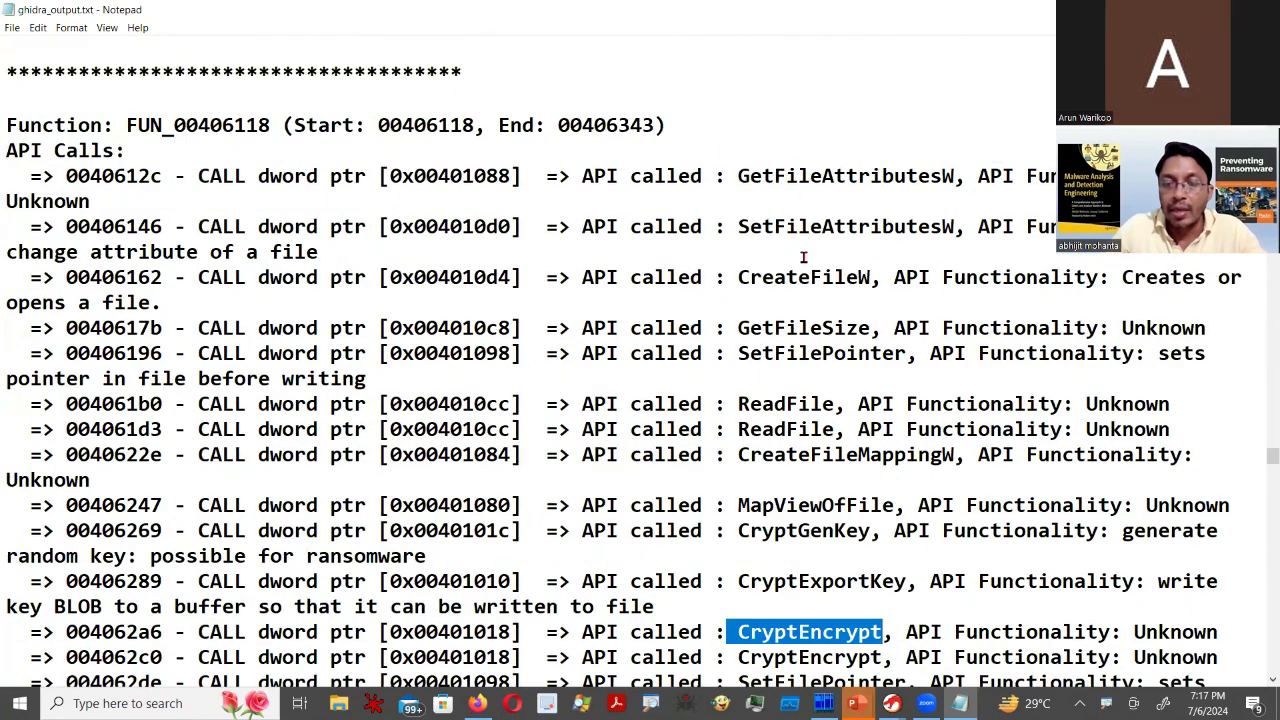
pyautogui.scroll(-3, 804, 256)
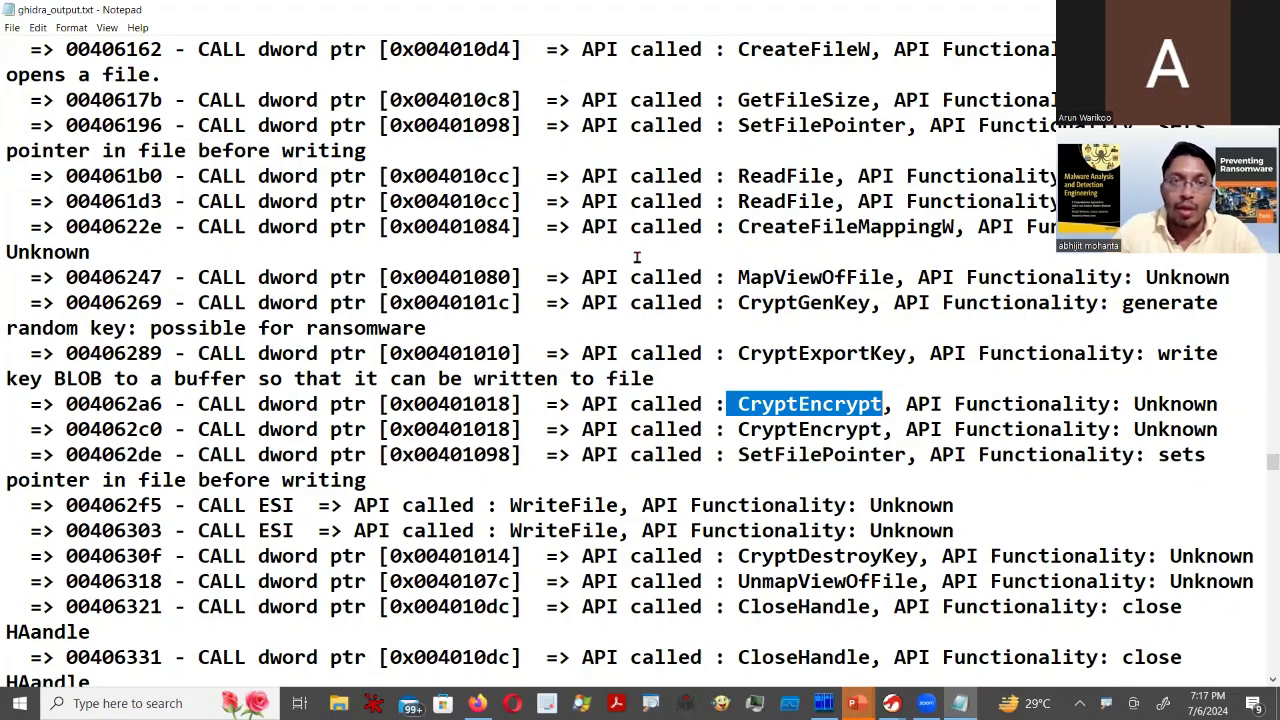
pyautogui.scroll(2, 662, 270)
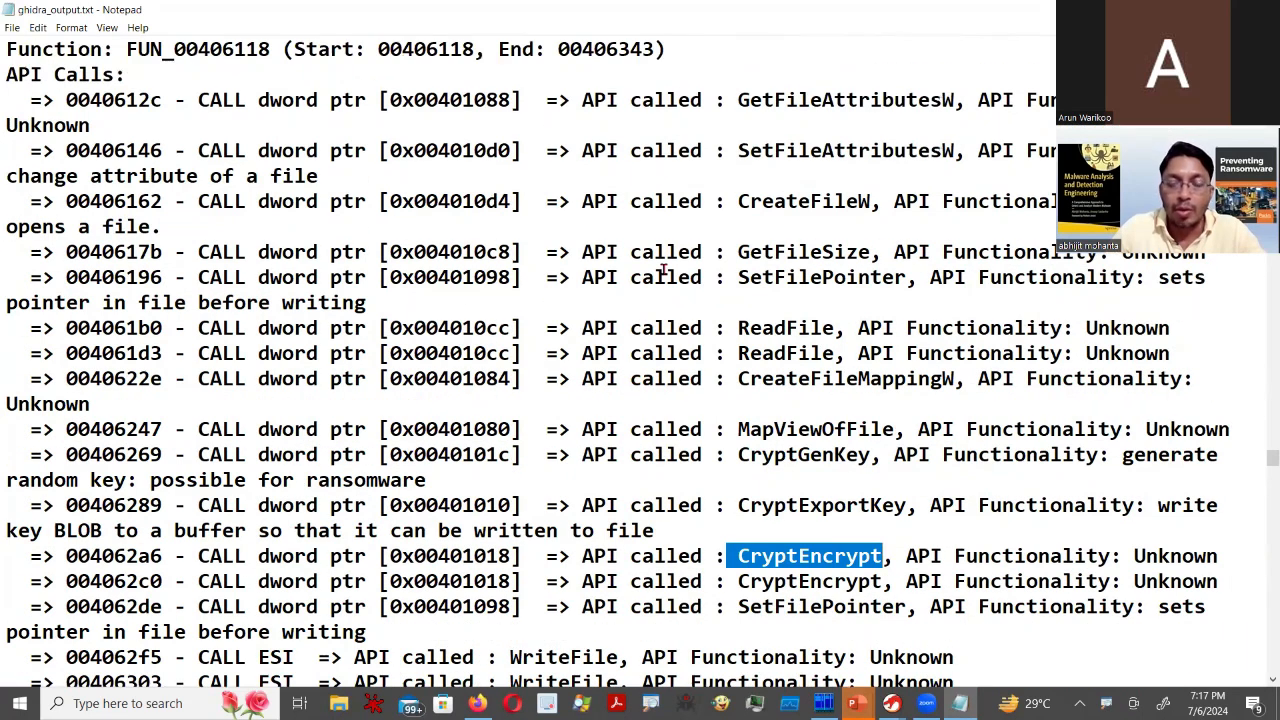
pyautogui.scroll(1, 662, 270)
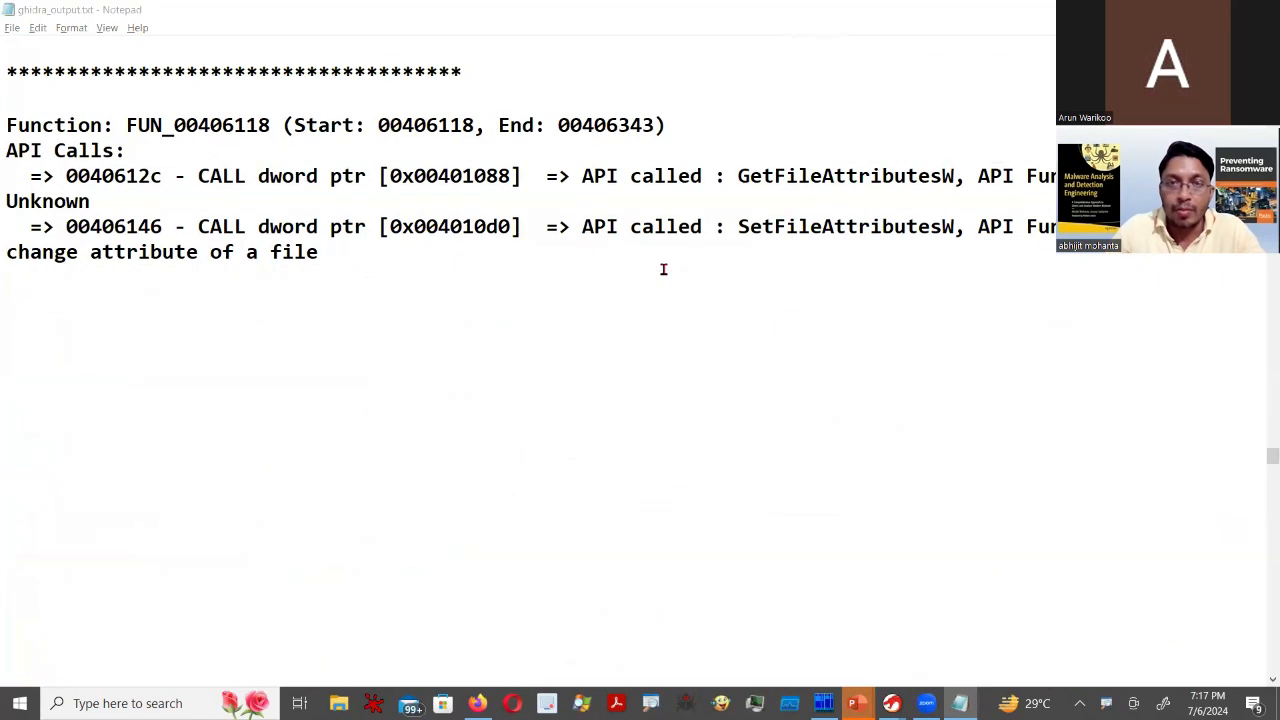
# - Switch to the PowerPoint slide show and advance past the live training slide to the On-Demand Training slide
pyautogui.hotkey('alt', 'Tab')
pyautogui.press('Tab')
pyautogui.press('Tab')
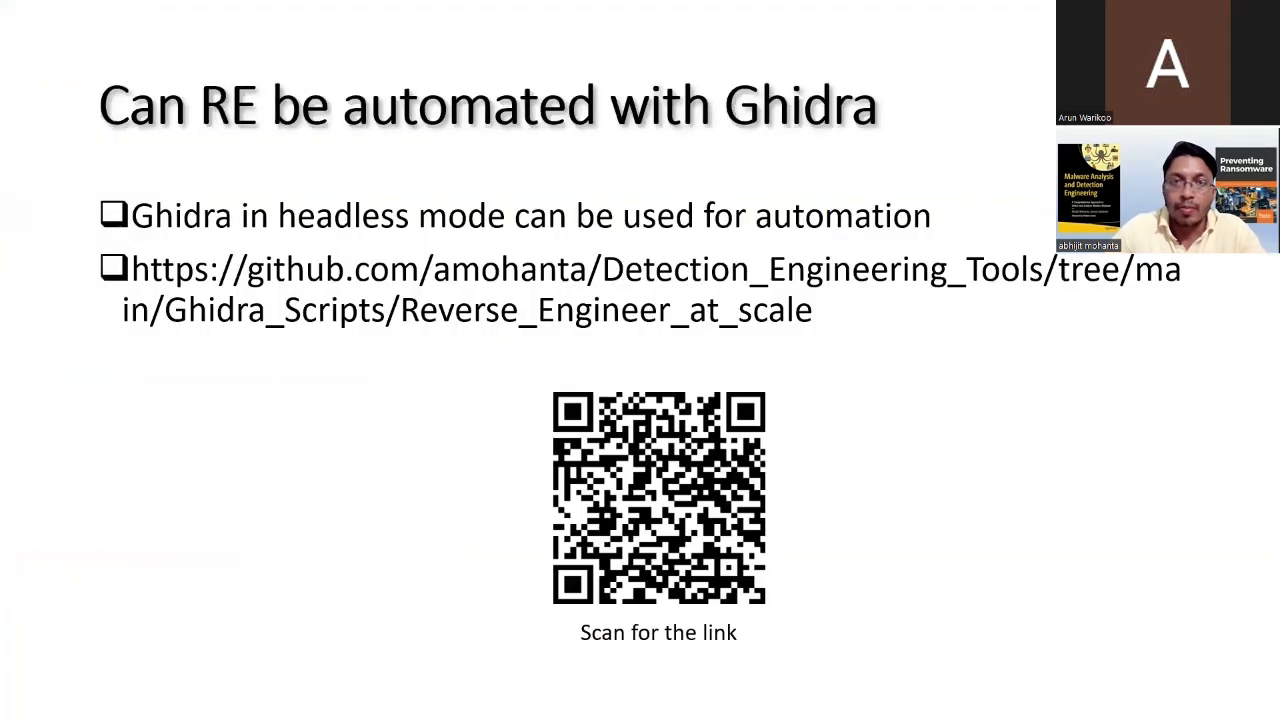
pyautogui.press('Right')
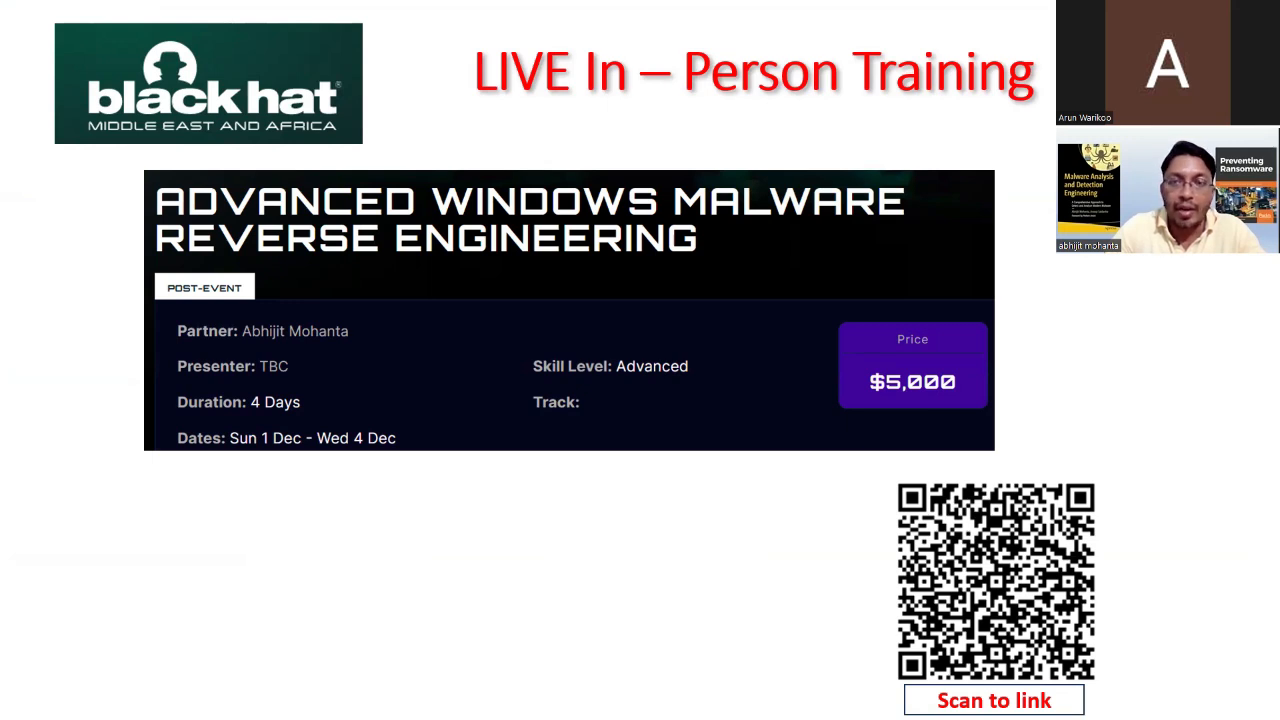
pyautogui.press('Right')
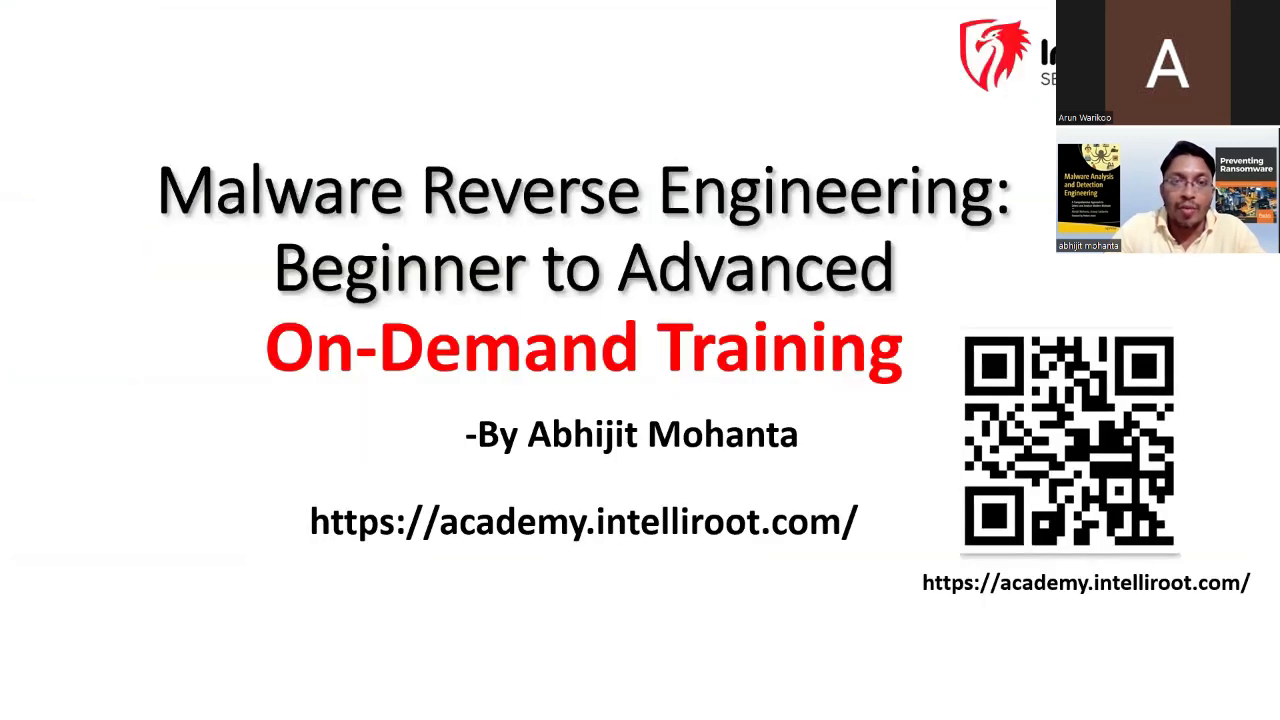